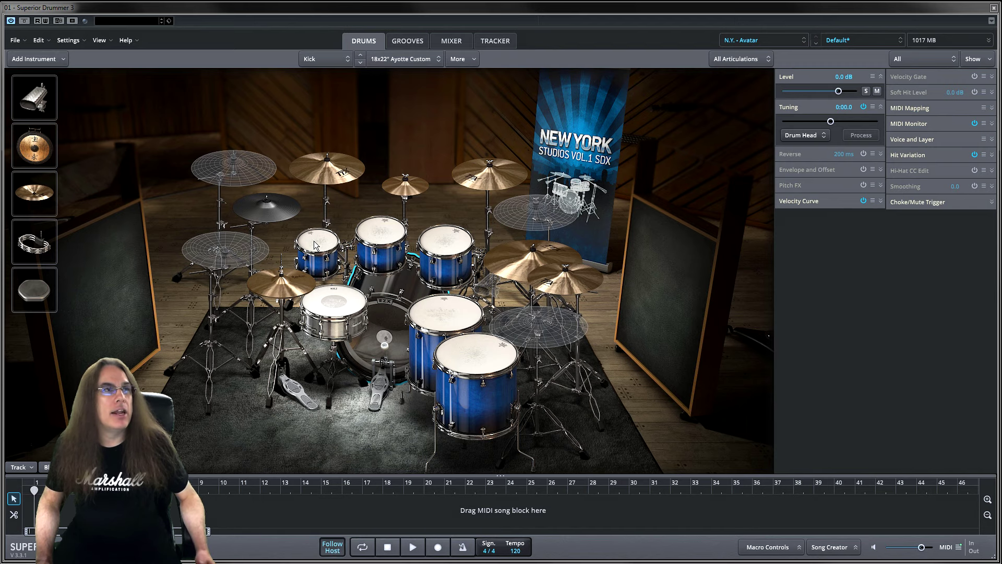
# - Check the instrument alternatives offered for the three rack toms and the two floor toms in turn
pyautogui.rightClick(315, 246)
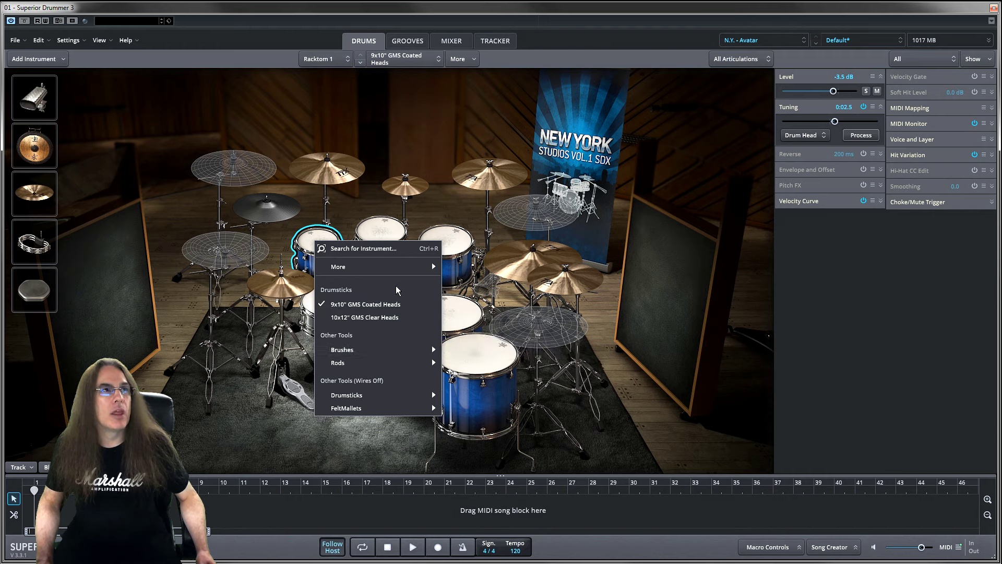
pyautogui.click(389, 230)
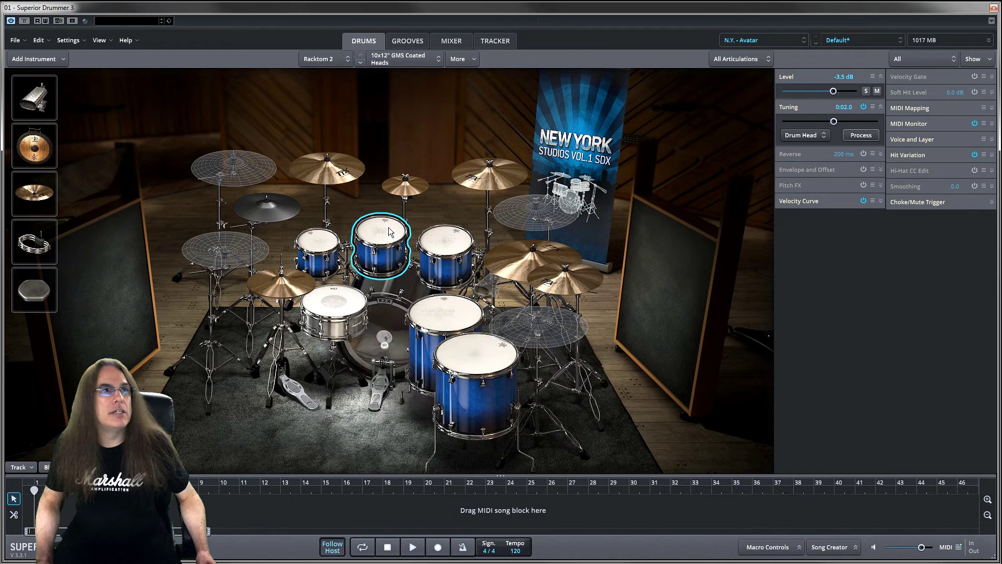
pyautogui.rightClick(389, 230)
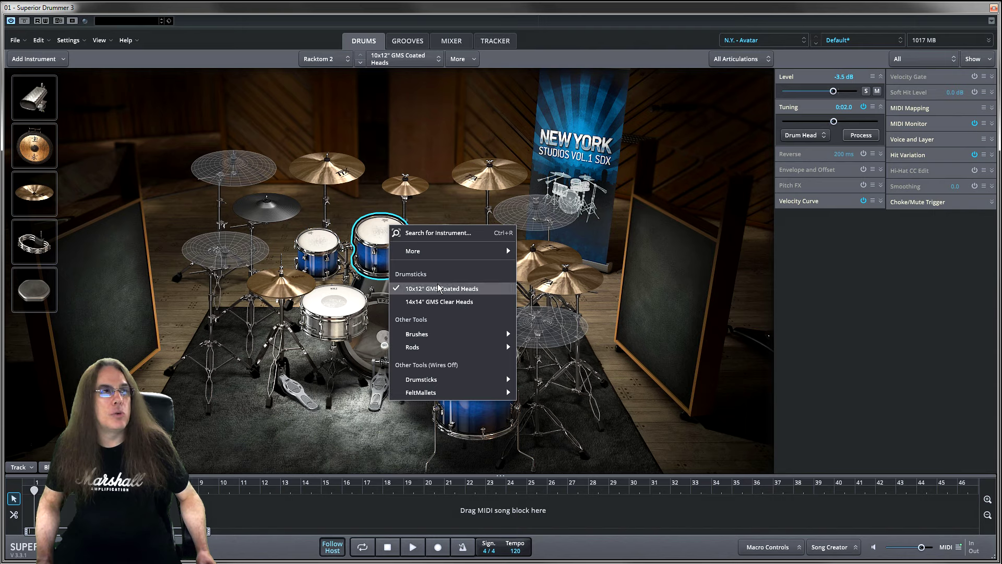
pyautogui.click(405, 425)
pyautogui.rightClick(449, 243)
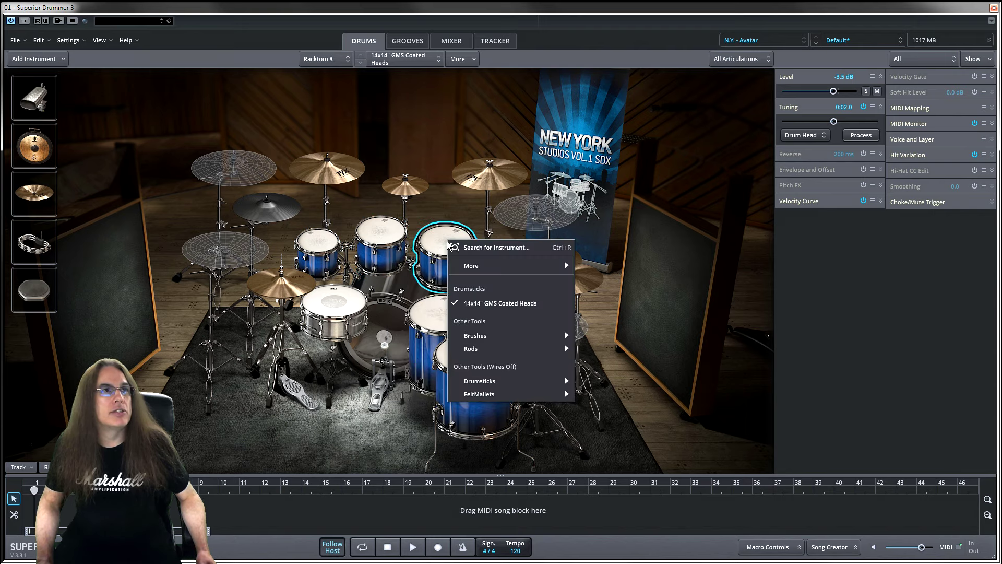
pyautogui.click(400, 420)
pyautogui.rightClick(436, 311)
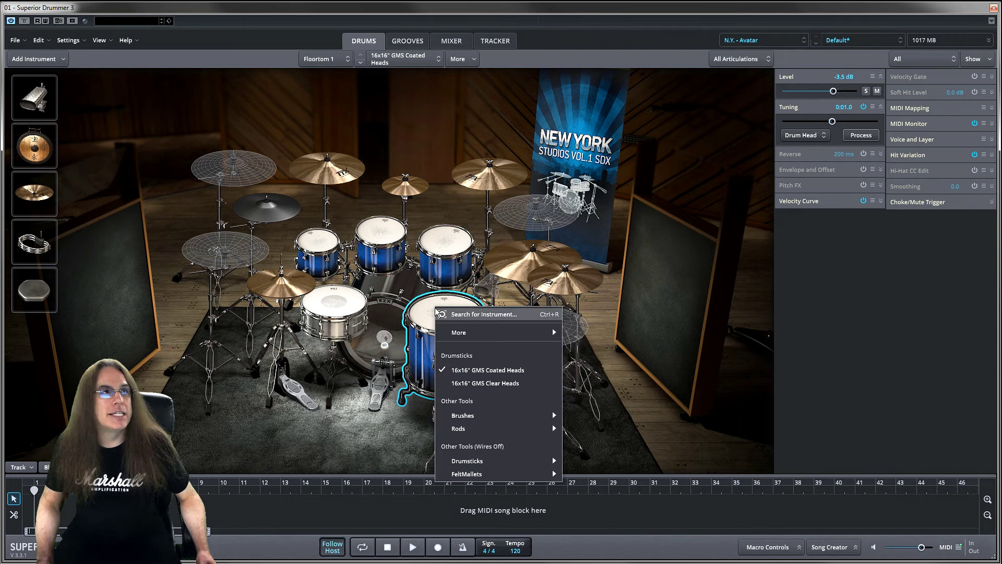
pyautogui.click(395, 422)
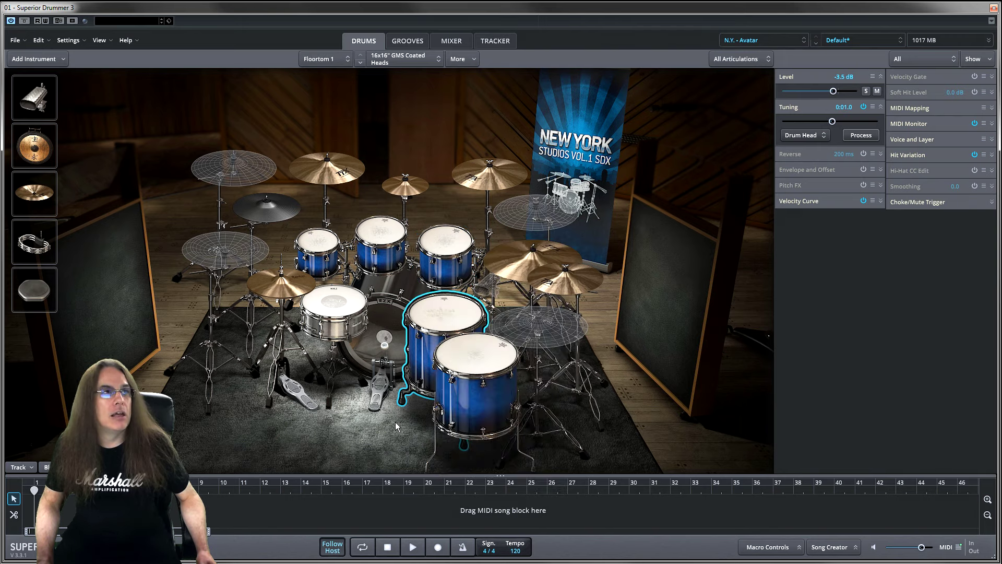
pyautogui.rightClick(469, 352)
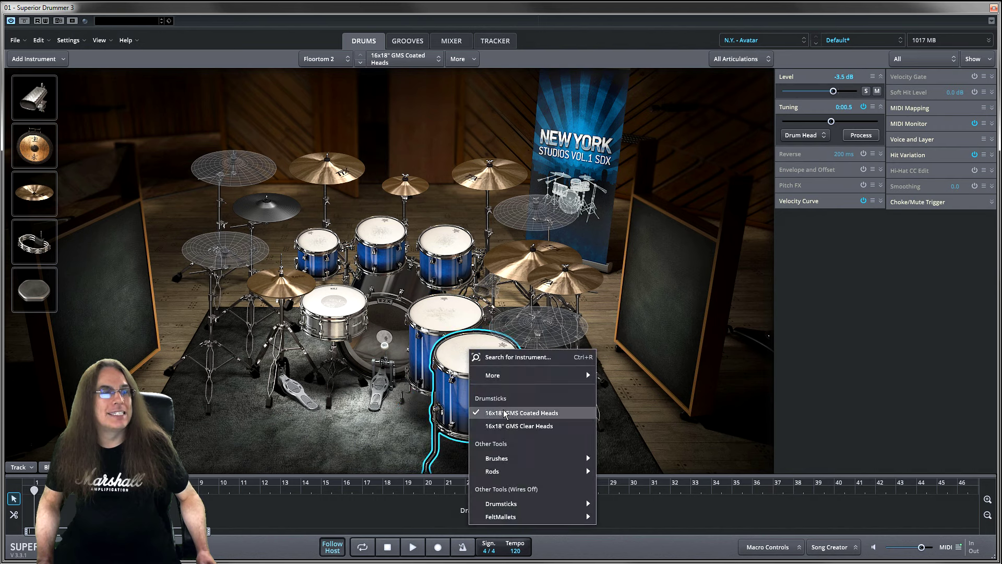
pyautogui.click(415, 424)
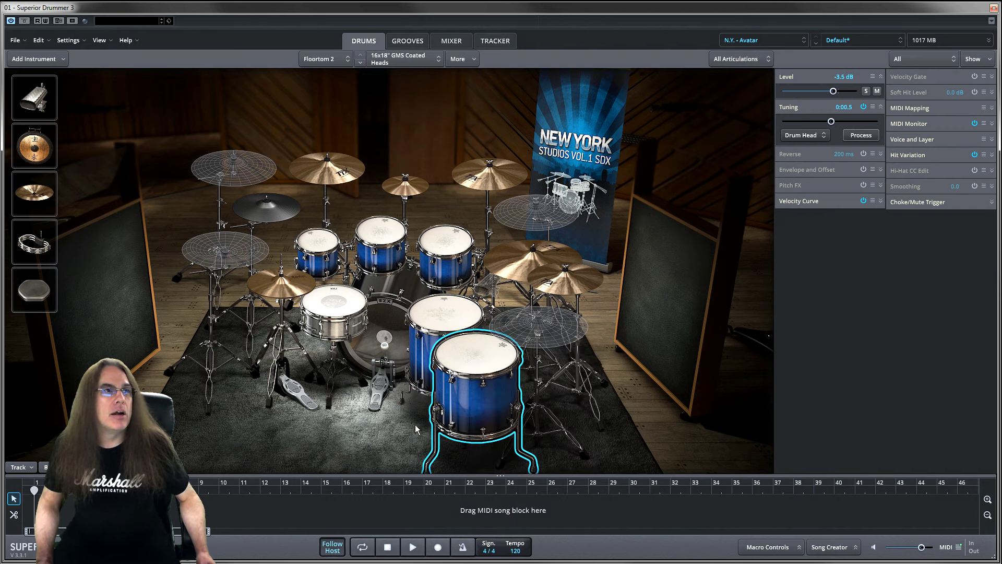
# - Audition Racktom 2, Racktom 3, Floortom 1 and Floortom 2 in descending order, two times through
pyautogui.click(378, 230)
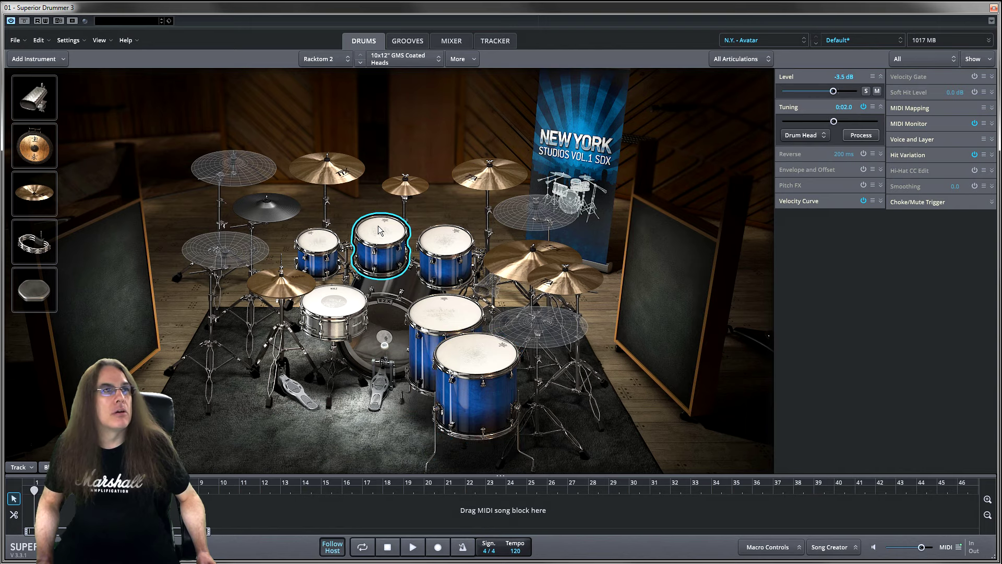
pyautogui.click(441, 245)
pyautogui.click(455, 311)
pyautogui.click(482, 358)
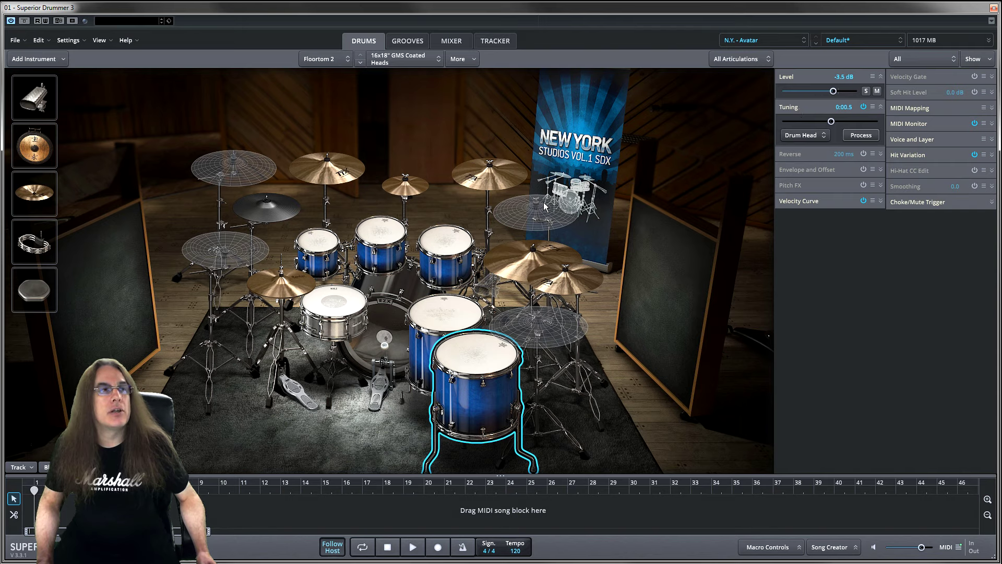
pyautogui.click(385, 232)
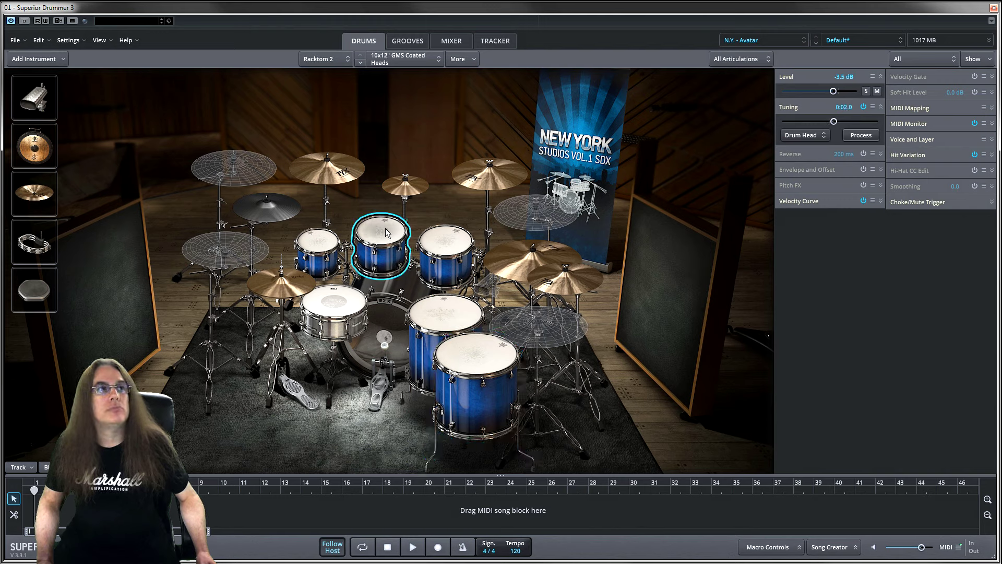
pyautogui.click(442, 236)
pyautogui.click(443, 315)
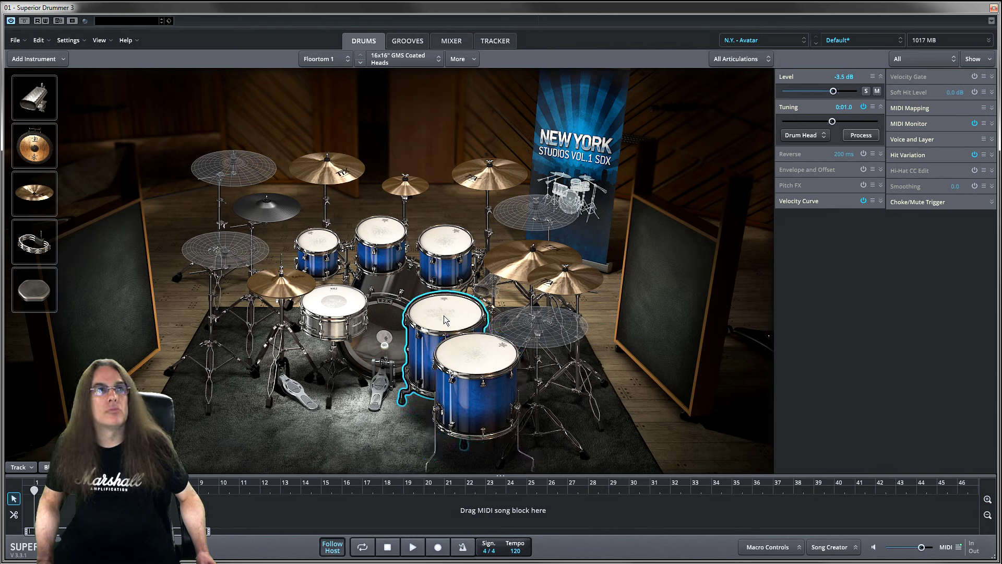
pyautogui.click(473, 351)
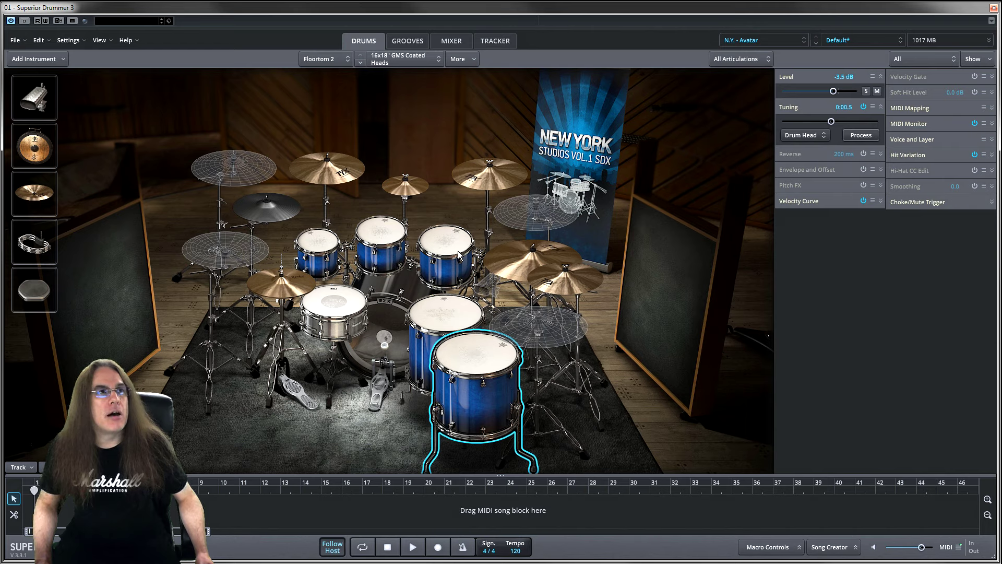
# - Compare the sound of Racktom 1 with its tuning on, bypassed, and switched on again
pyautogui.click(320, 242)
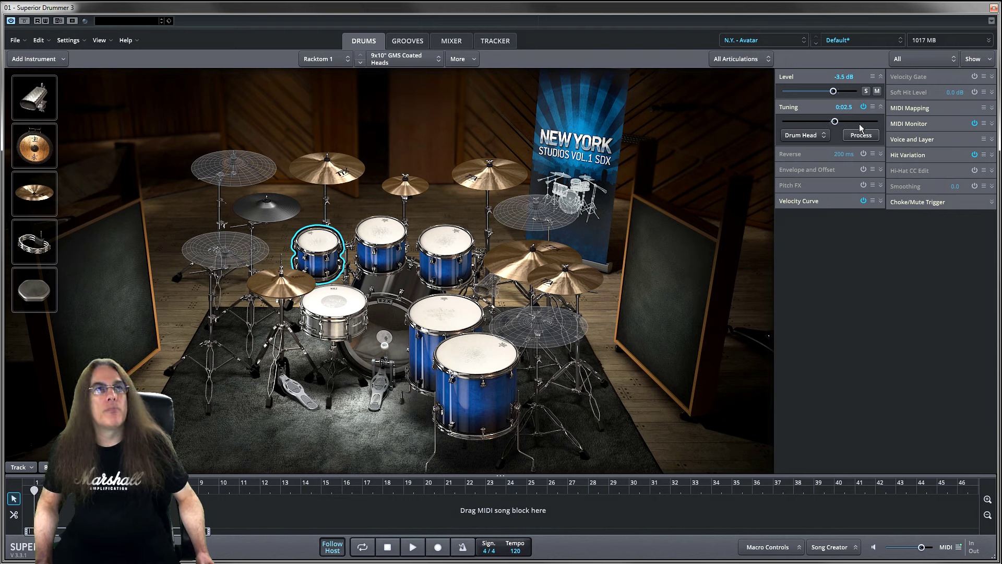
pyautogui.click(864, 106)
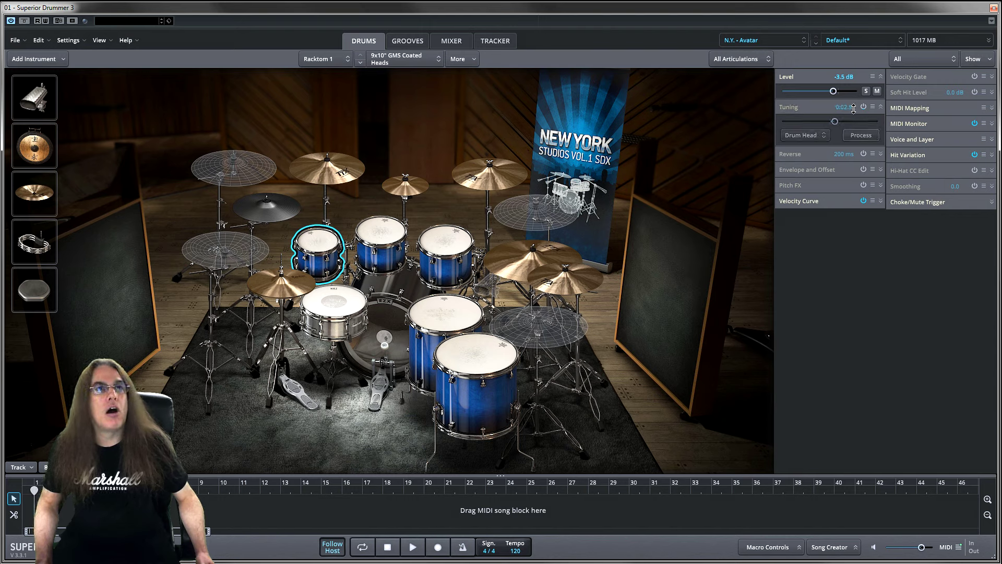
pyautogui.click(322, 237)
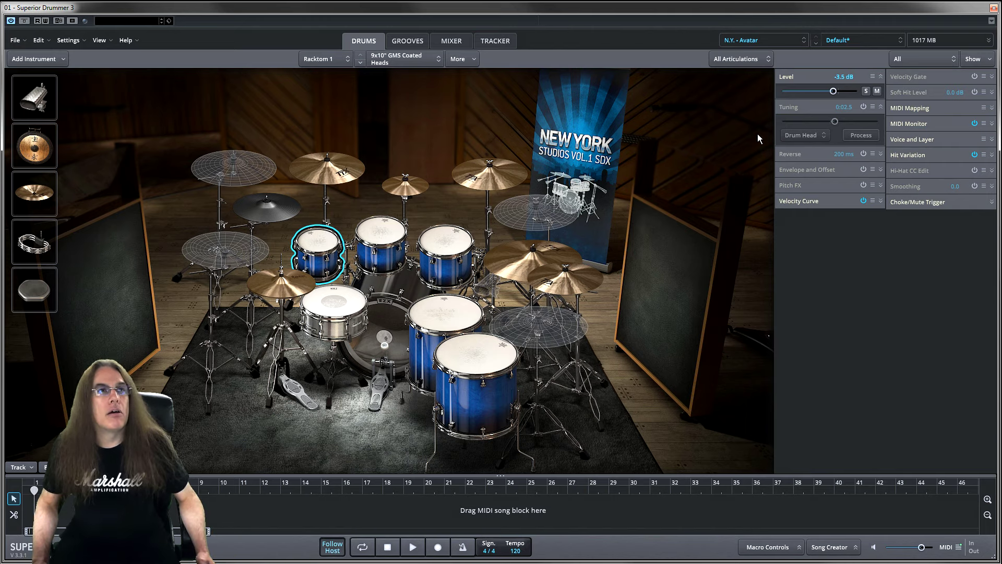
pyautogui.click(863, 106)
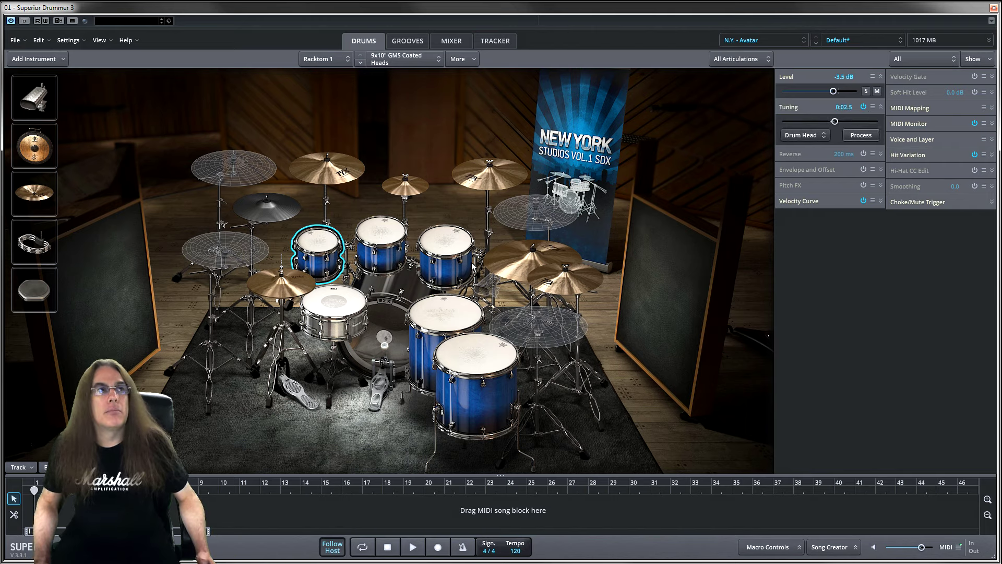
pyautogui.click(323, 246)
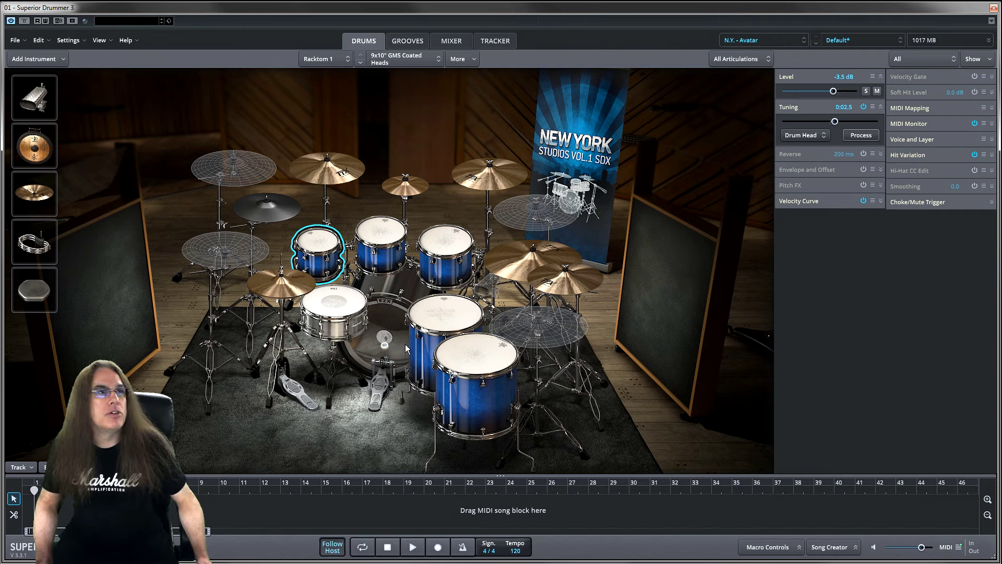
# - Audition the kick drum and check which kick alternatives are available
pyautogui.click(391, 321)
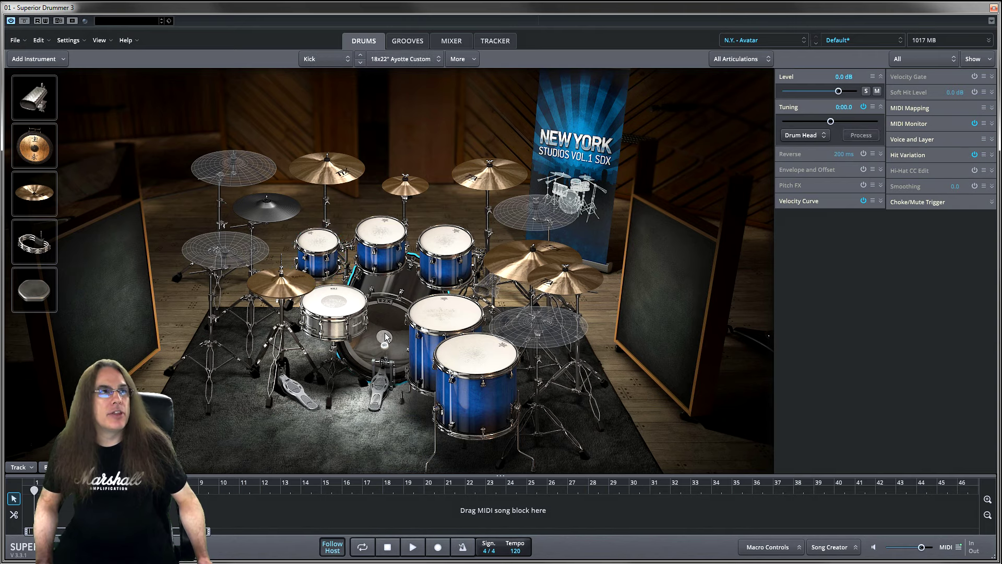
pyautogui.rightClick(385, 337)
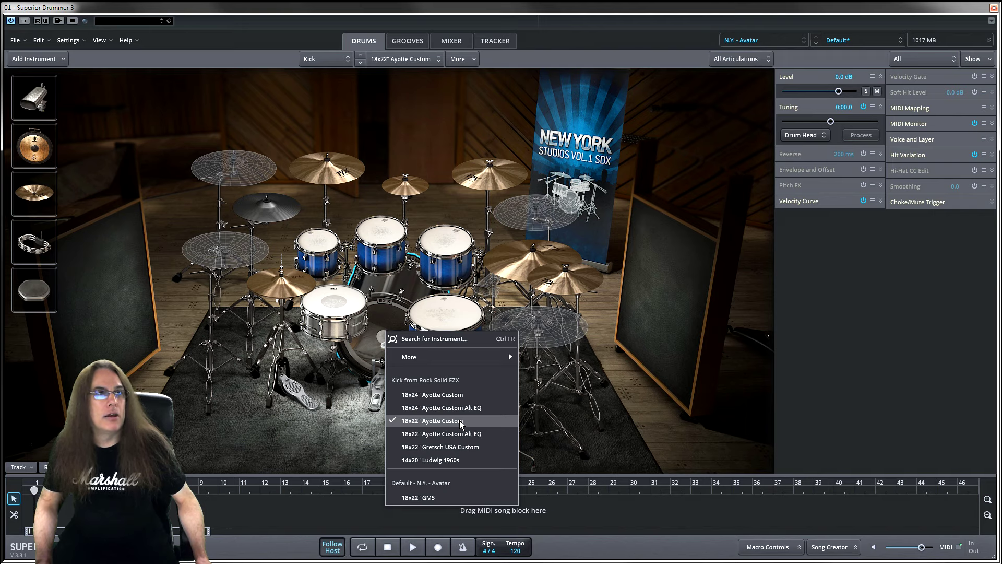
pyautogui.click(360, 415)
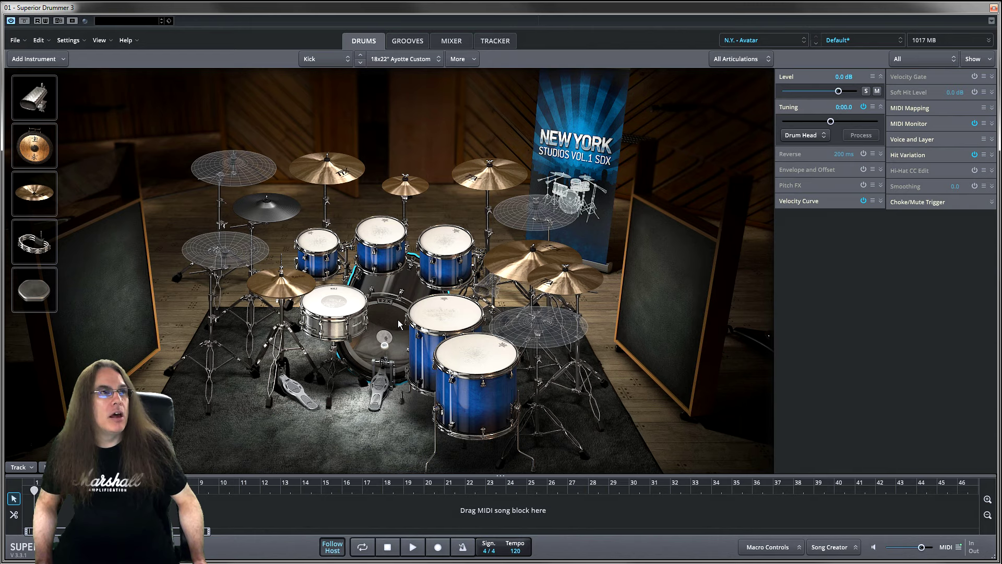
# - Audition the full snare, and compare the main snare with the second snare stacked on its Center articulation
pyautogui.click(341, 297)
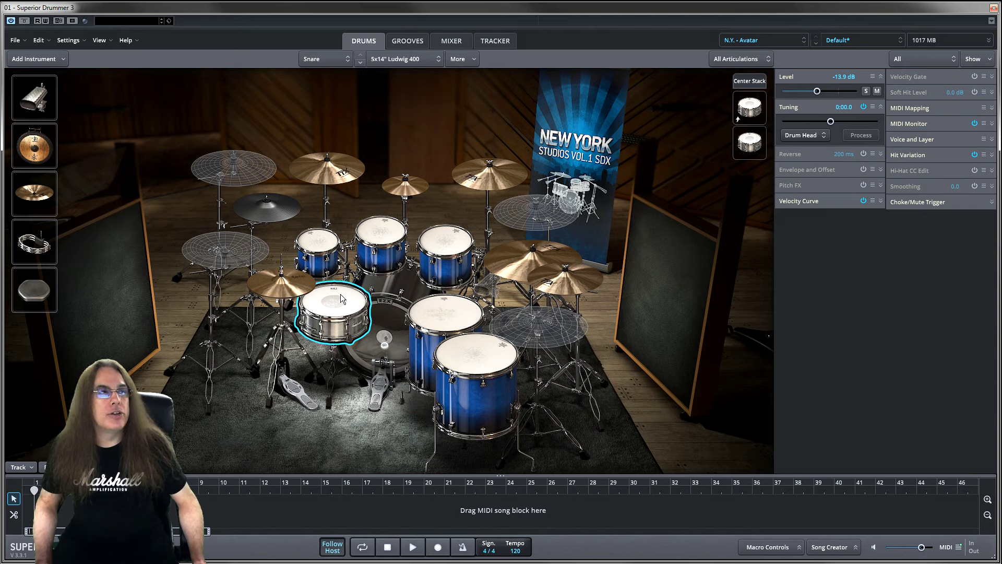
pyautogui.click(752, 106)
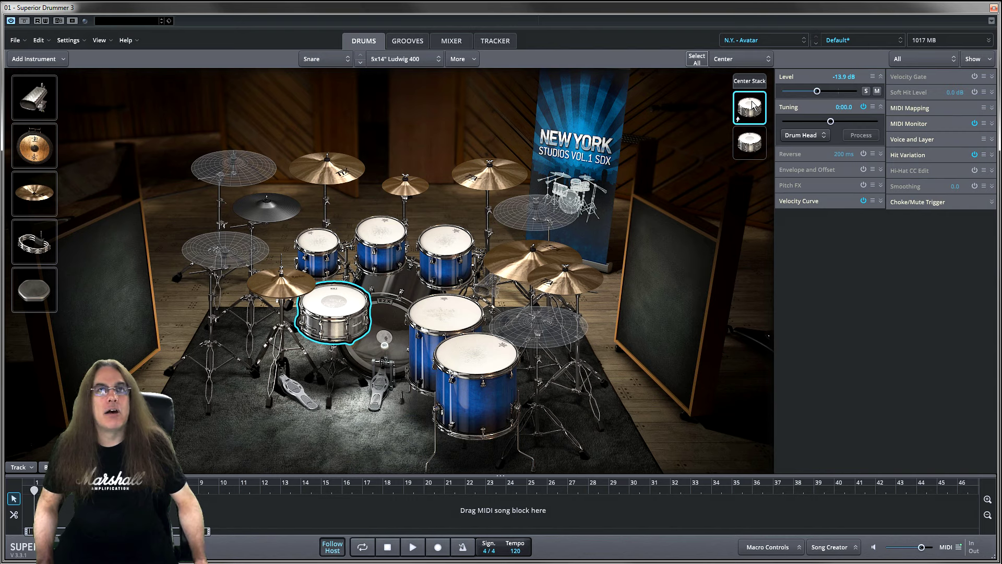
pyautogui.click(753, 104)
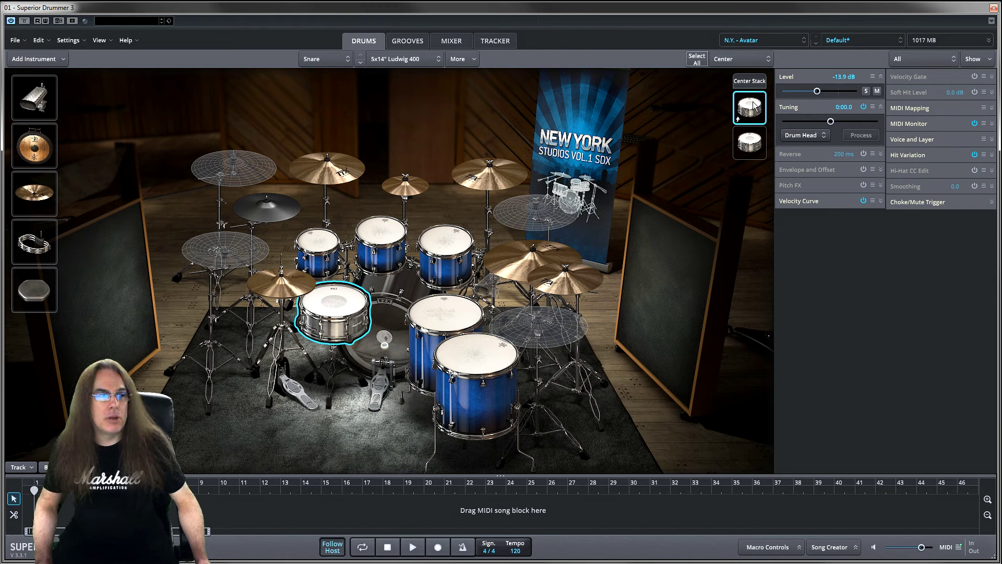
pyautogui.click(755, 141)
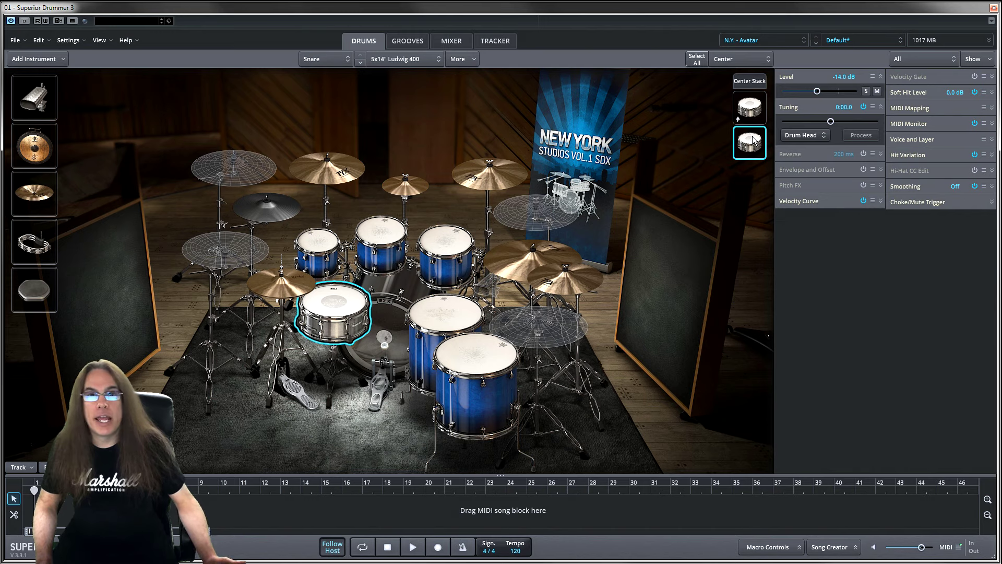
pyautogui.click(755, 139)
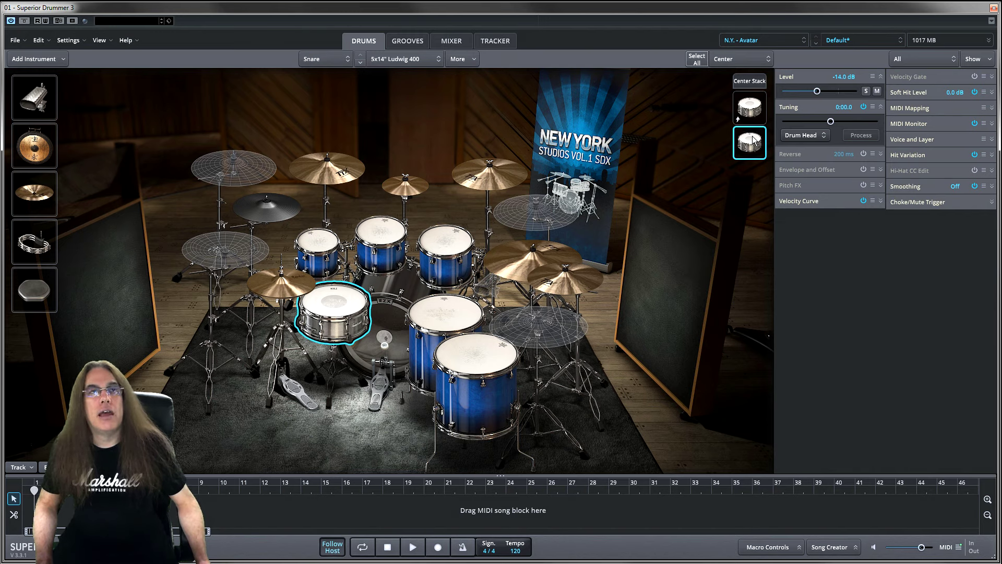
pyautogui.click(754, 105)
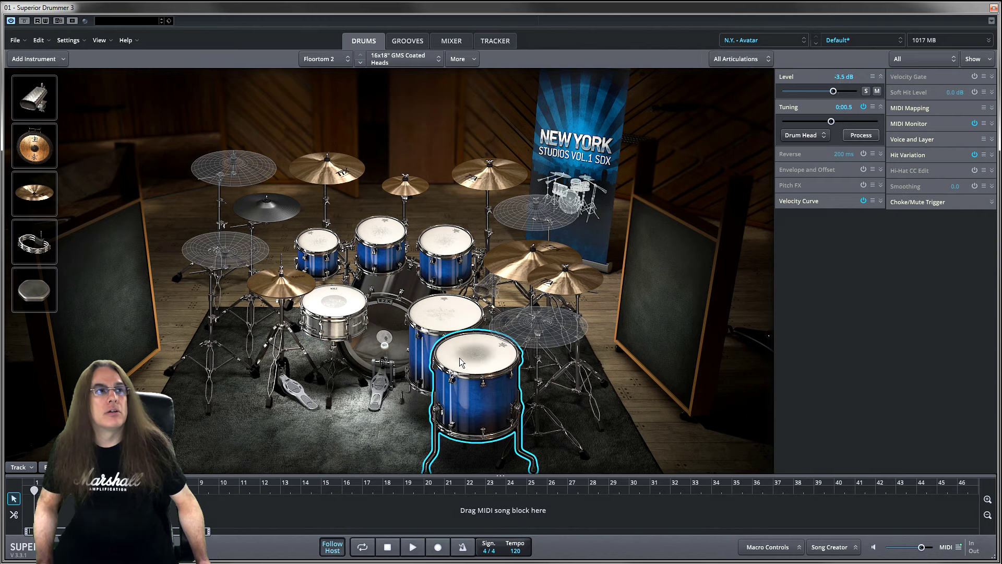
# - Audition the combined snare, each of its two Center stack layers, and the kick drum again
pyautogui.click(336, 305)
pyautogui.click(337, 304)
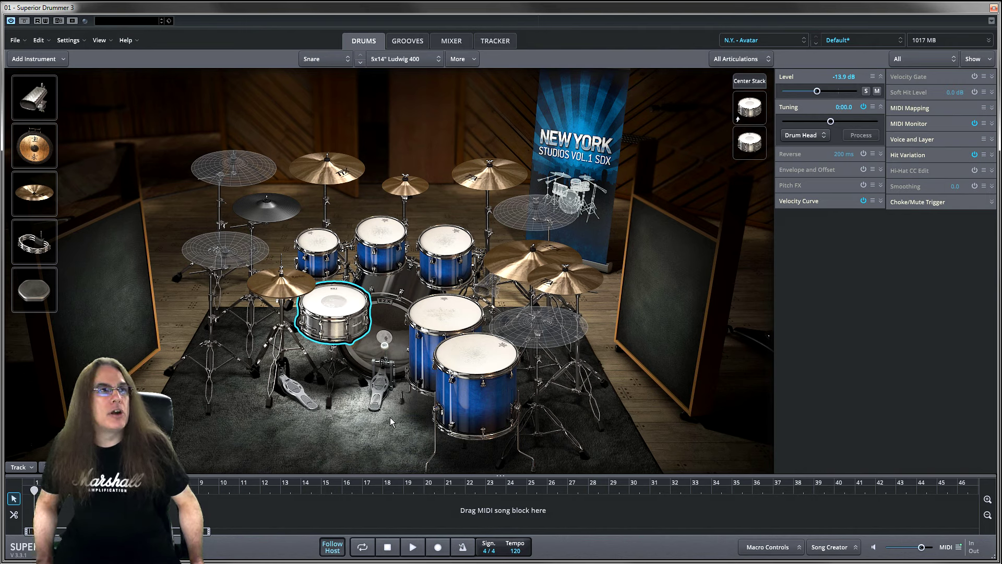
pyautogui.click(753, 104)
pyautogui.click(751, 139)
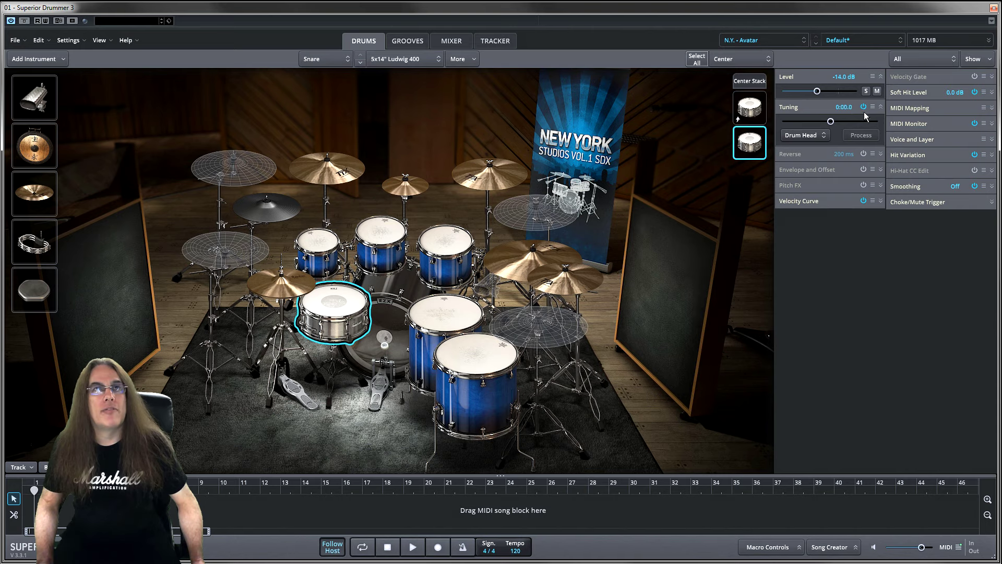
pyautogui.click(752, 107)
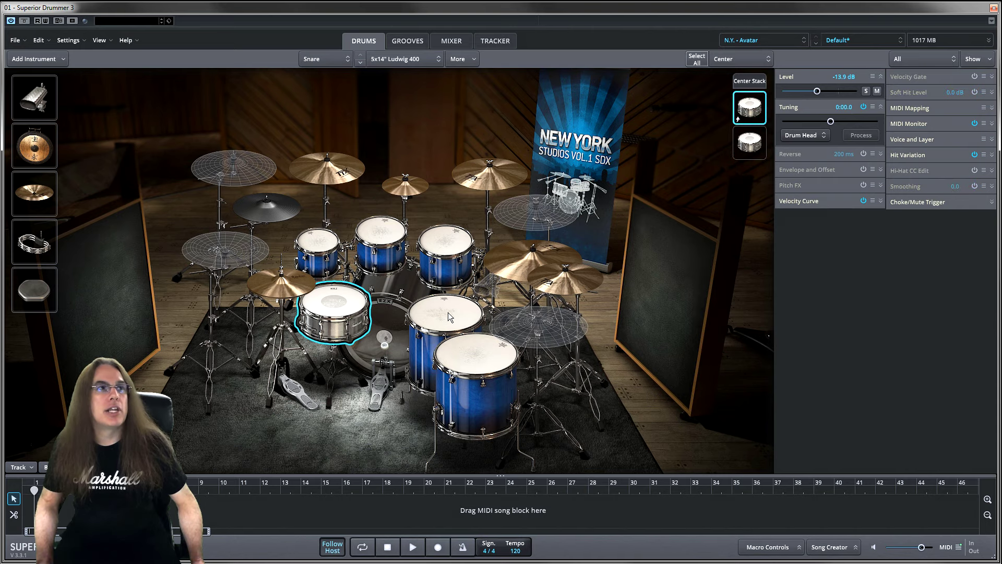
pyautogui.click(405, 333)
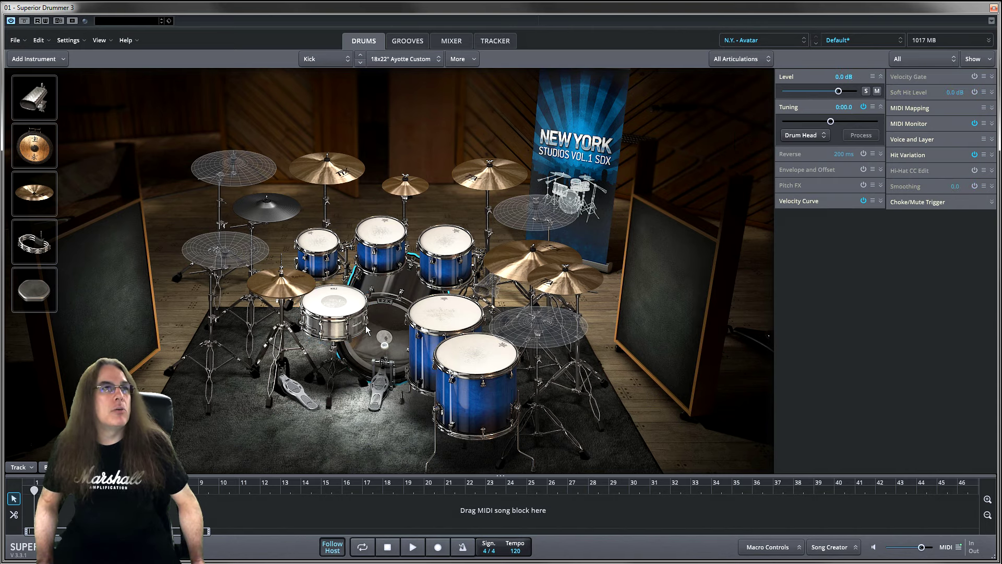
# - Check the hi-hat's instrument alternatives and audition the hi-hat with its tuning turned off
pyautogui.click(290, 284)
pyautogui.rightClick(289, 286)
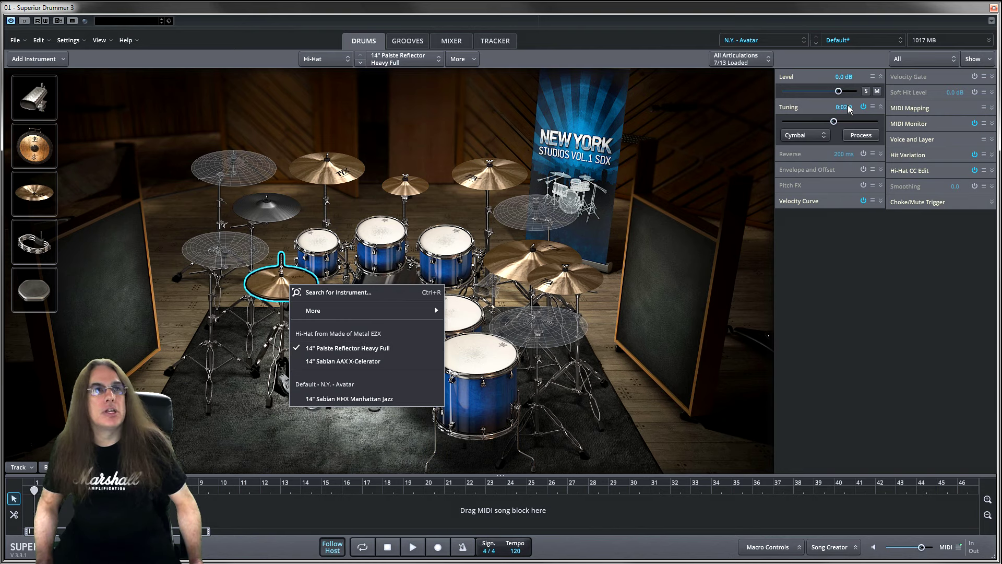
pyautogui.click(864, 107)
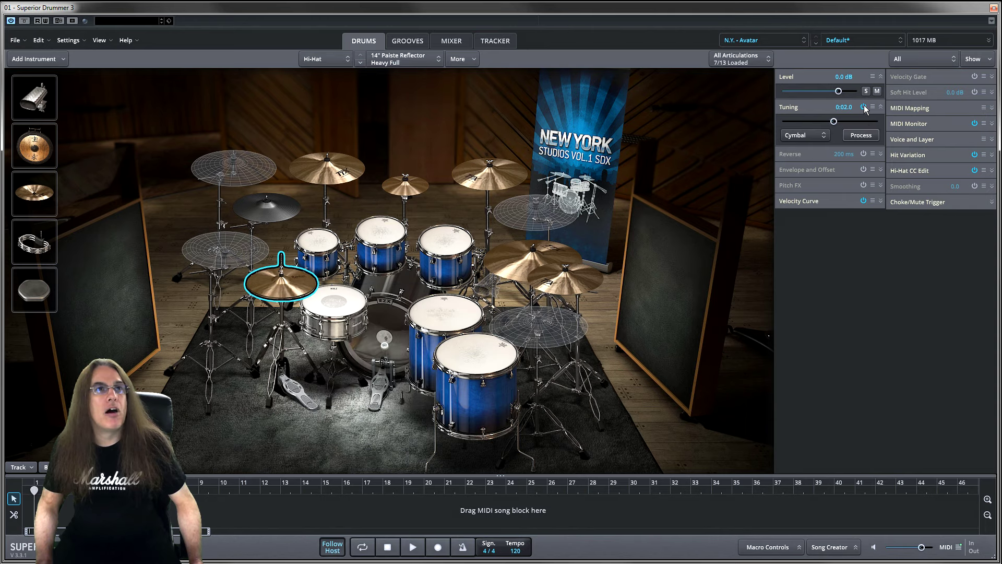
pyautogui.click(864, 107)
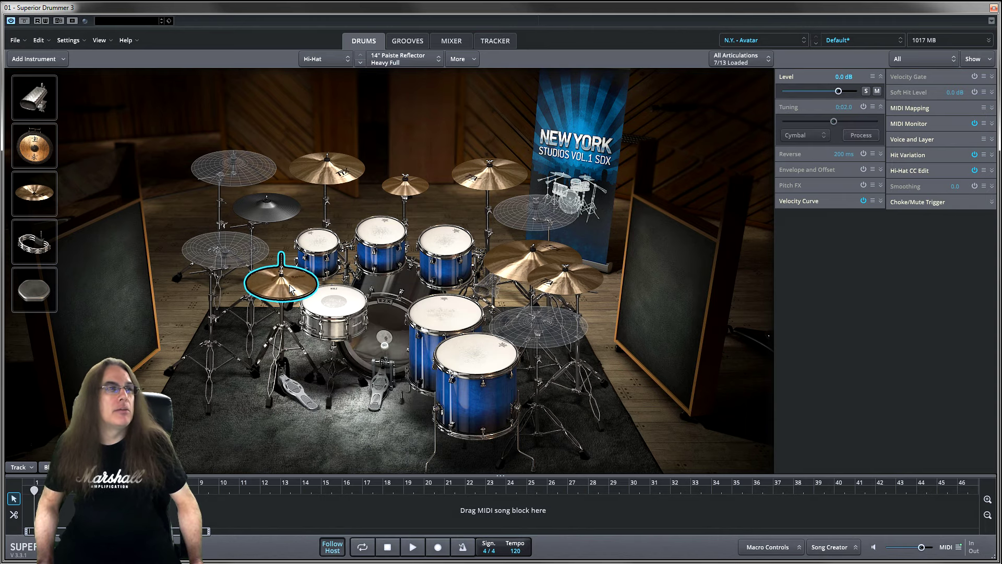
pyautogui.click(290, 285)
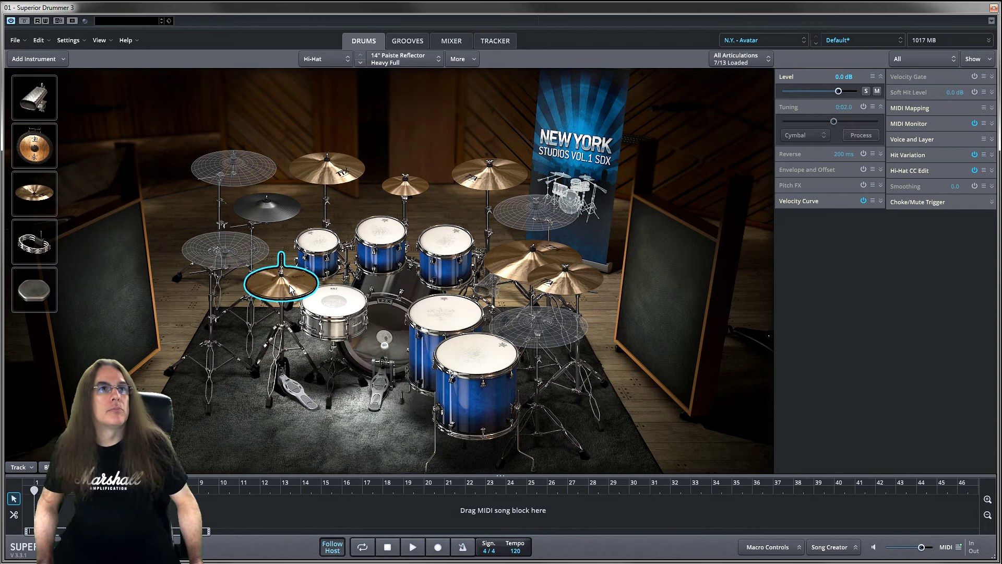
# - Turn the hi-hat's tuning back on and audition the hi-hat with it
pyautogui.click(863, 107)
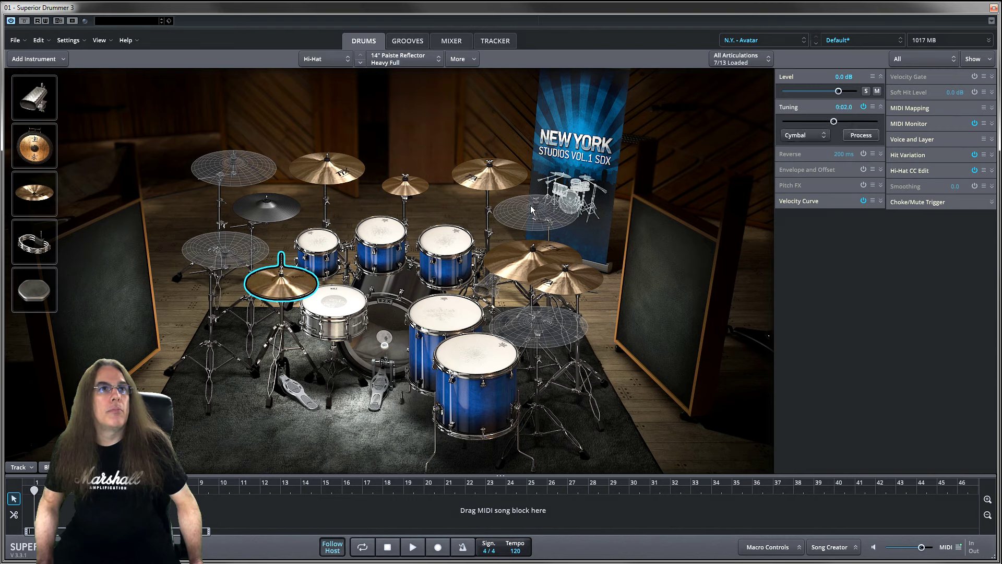
pyautogui.click(290, 281)
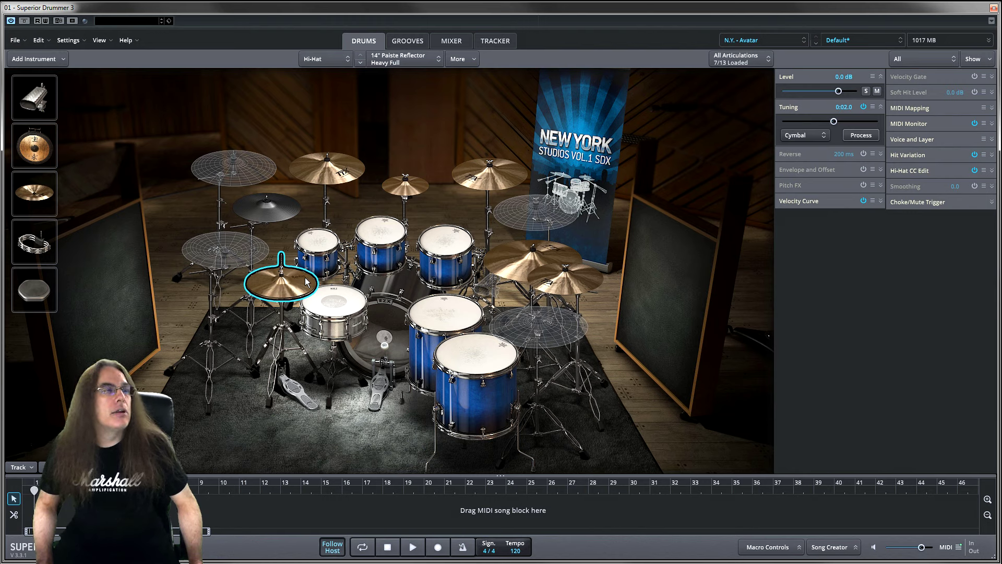
# - Audition the black Rezo Crash and the Medium Thin Crash beside it, and check the instrument alternatives for each
pyautogui.click(272, 209)
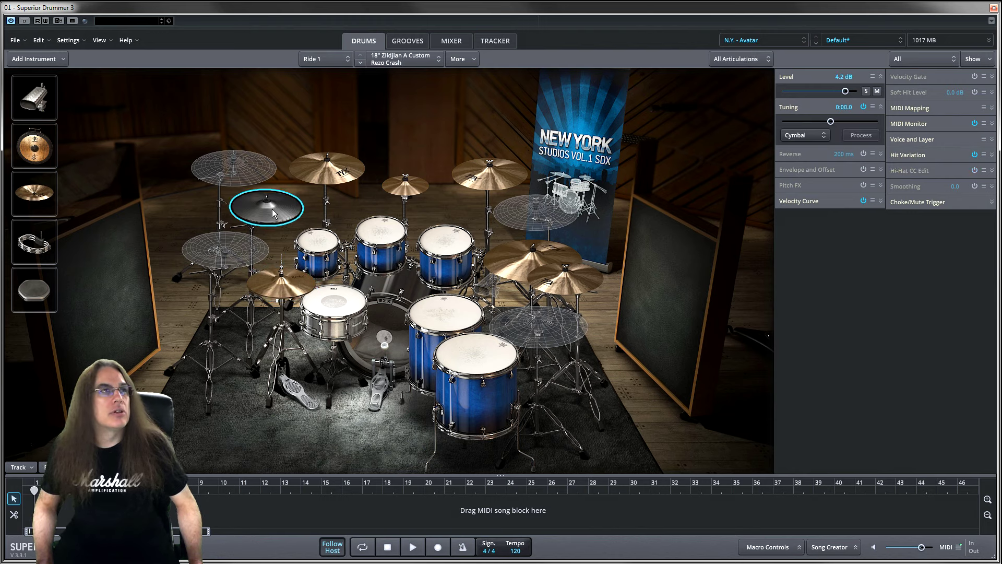
pyautogui.rightClick(272, 211)
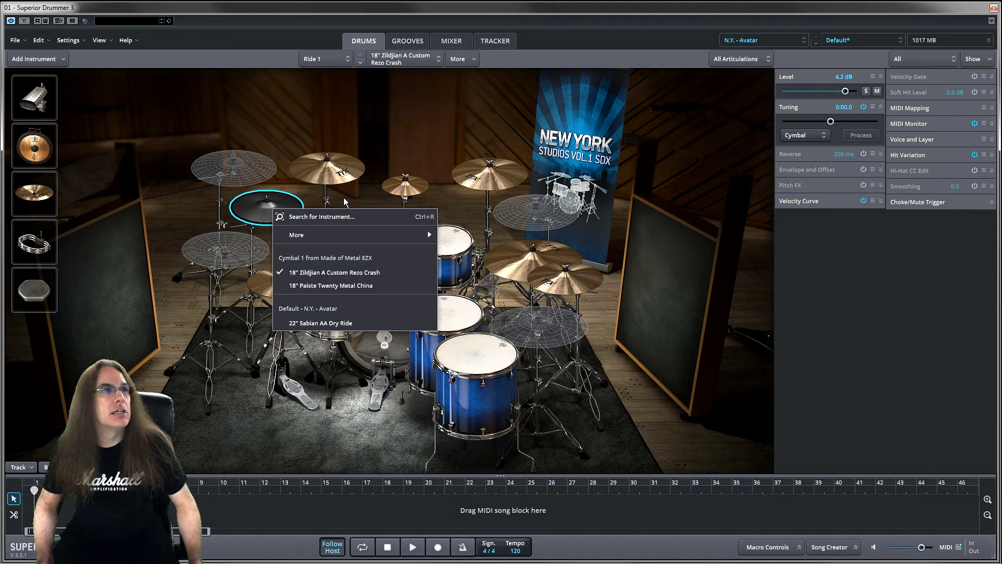
pyautogui.click(333, 171)
pyautogui.rightClick(334, 171)
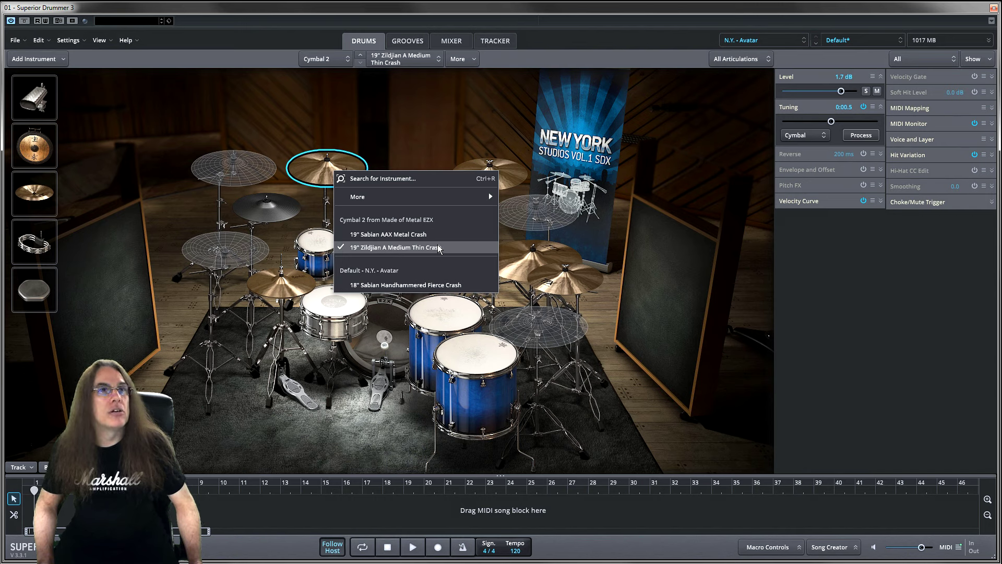
pyautogui.click(414, 142)
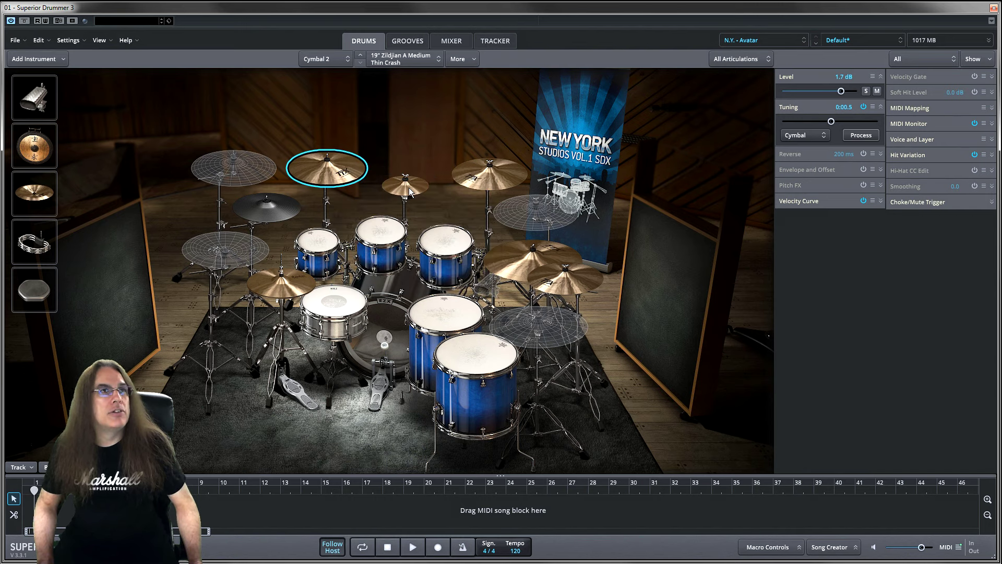
# - Audition the 10" Sabian HH Splash and the A Custom Projection Crash, and check the instrument alternatives for each
pyautogui.click(410, 190)
pyautogui.rightClick(407, 181)
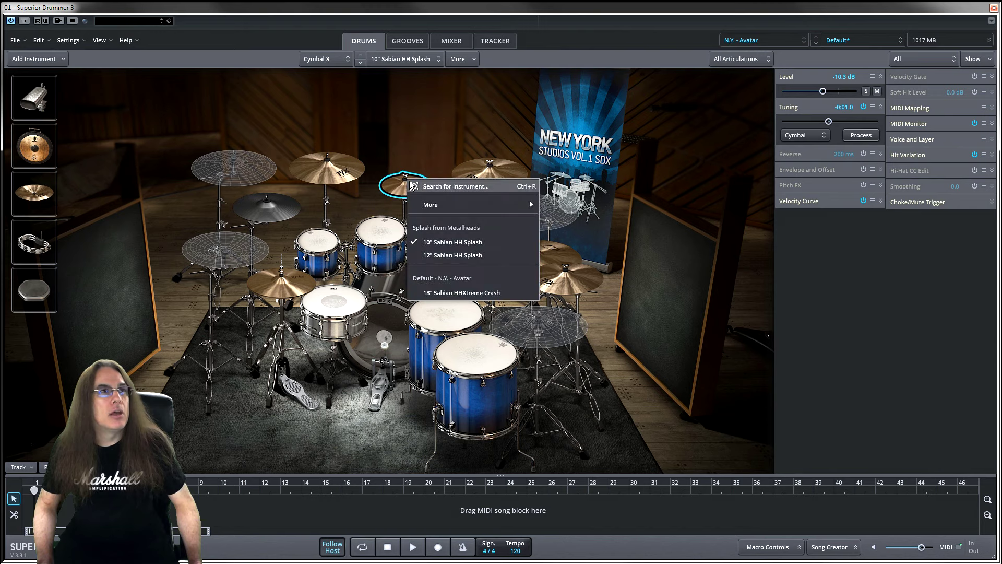
pyautogui.click(457, 239)
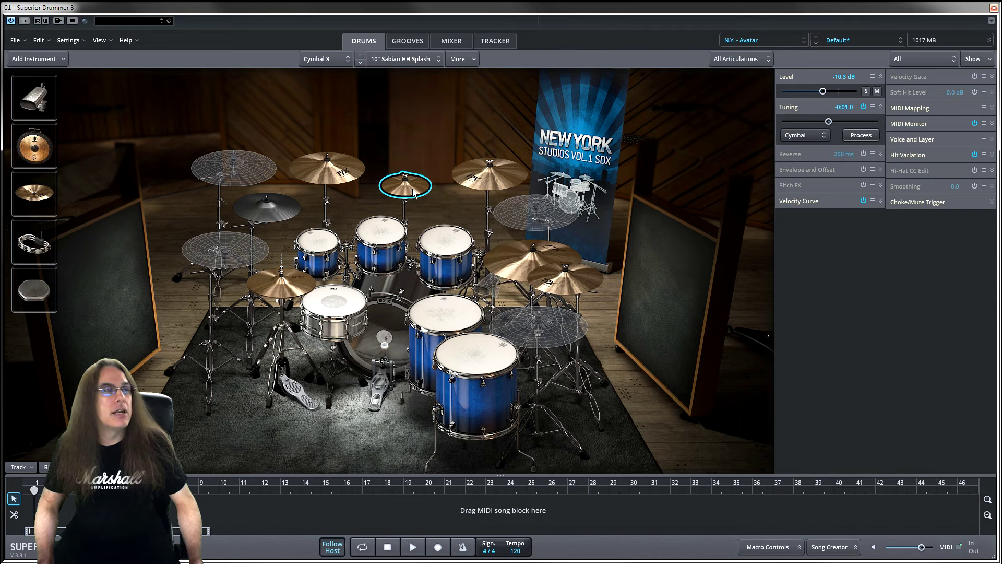
pyautogui.click(478, 179)
pyautogui.rightClick(478, 178)
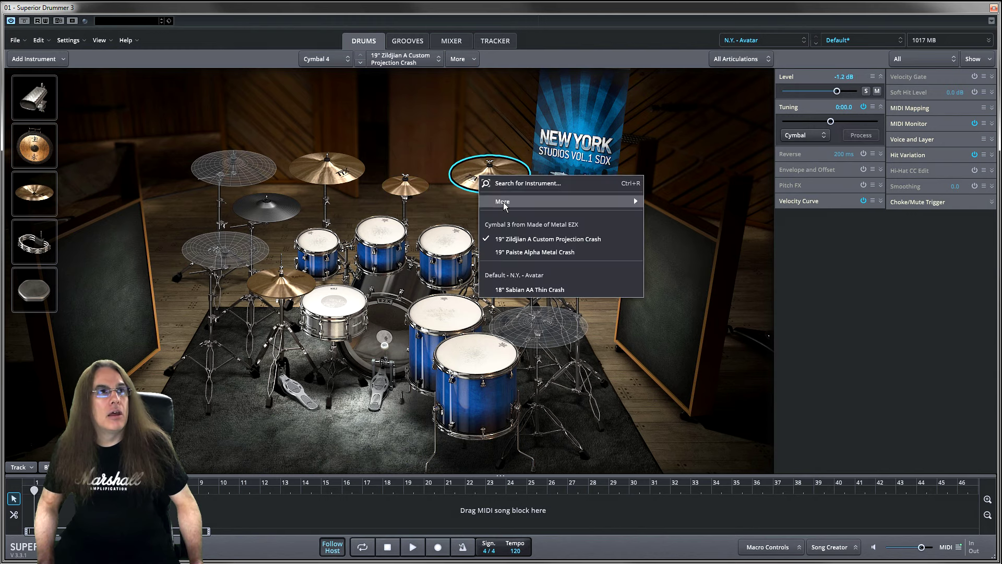
pyautogui.moveTo(503, 202)
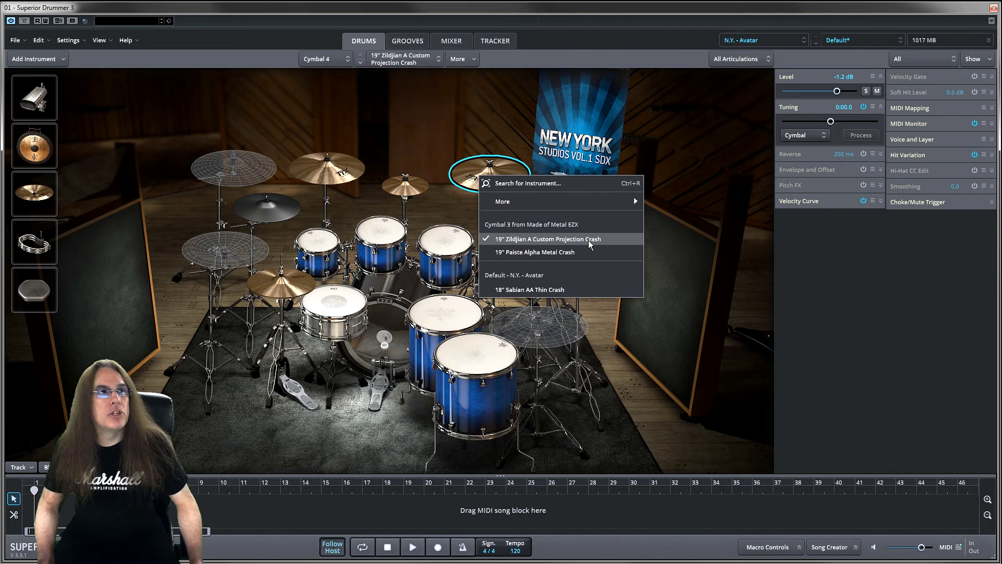
pyautogui.click(585, 160)
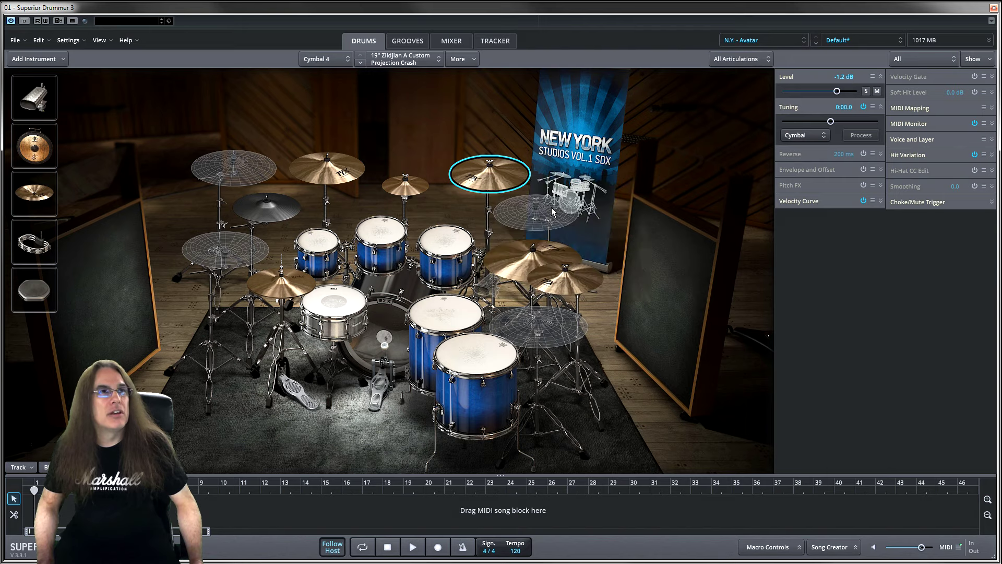
# - Audition the Sabian Handhammered Vintage Ride, and check the instrument alternatives for it and the neighbouring Prototype Medium Crash
pyautogui.click(521, 255)
pyautogui.rightClick(519, 256)
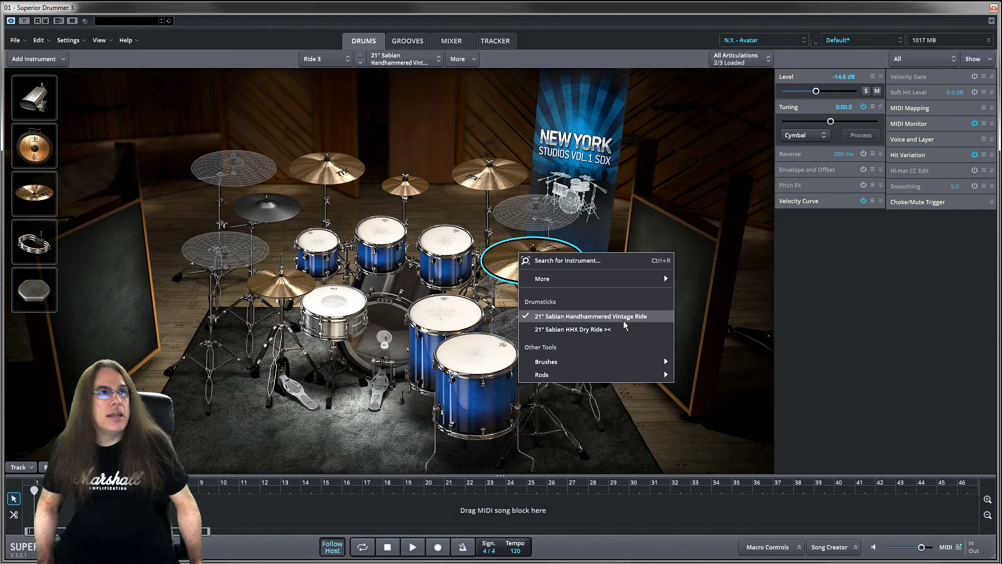
pyautogui.click(625, 221)
pyautogui.rightClick(569, 279)
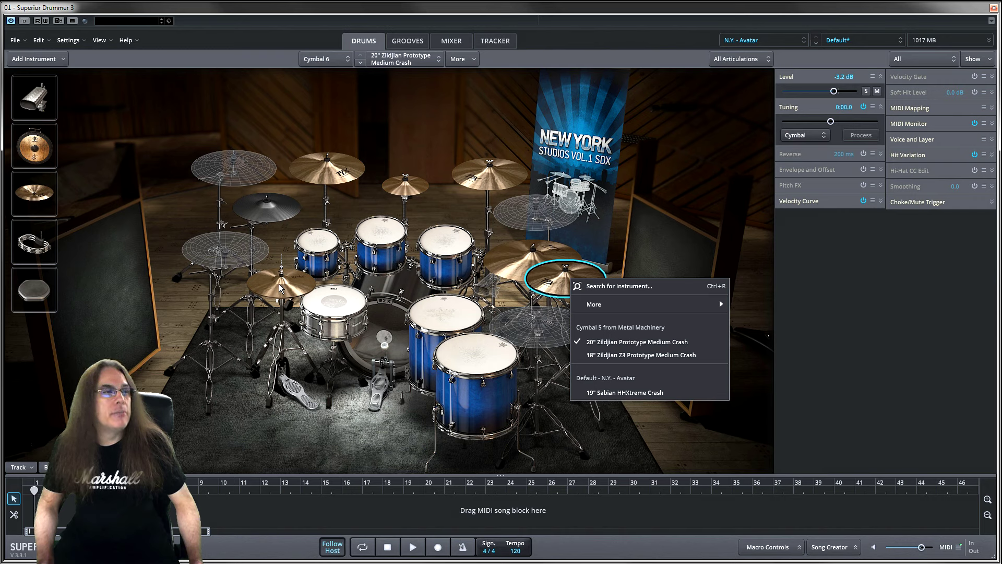
pyautogui.click(333, 355)
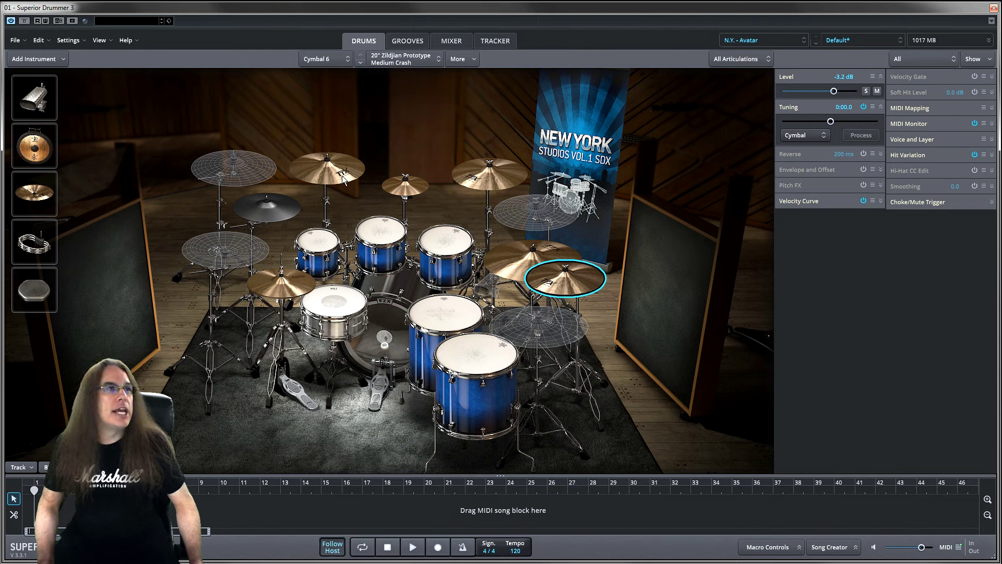
# - Audition the kit's six crash, splash and ride cymbals in turn, from the black Rezo Crash to the Prototype Medium Crash
pyautogui.click(277, 213)
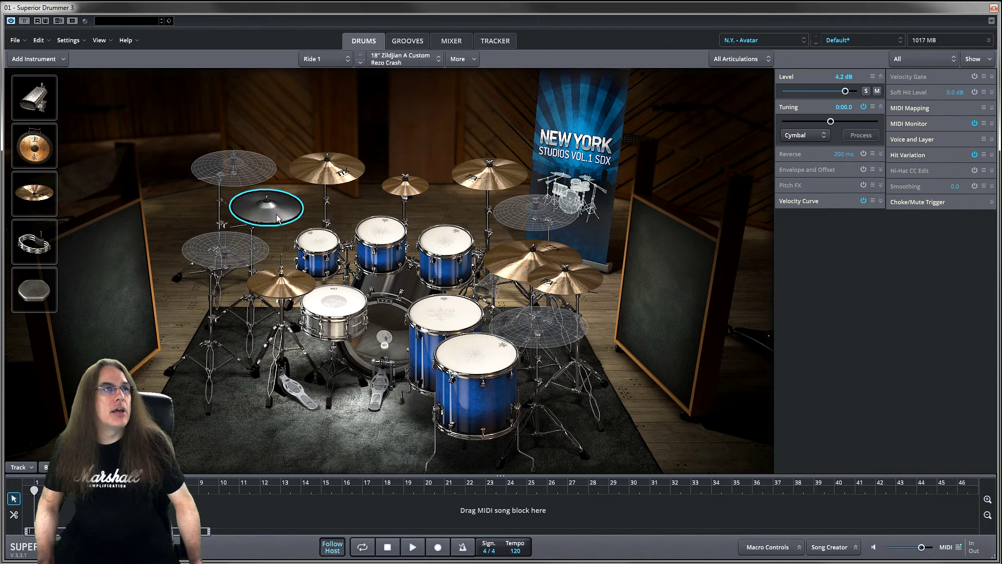
pyautogui.click(332, 174)
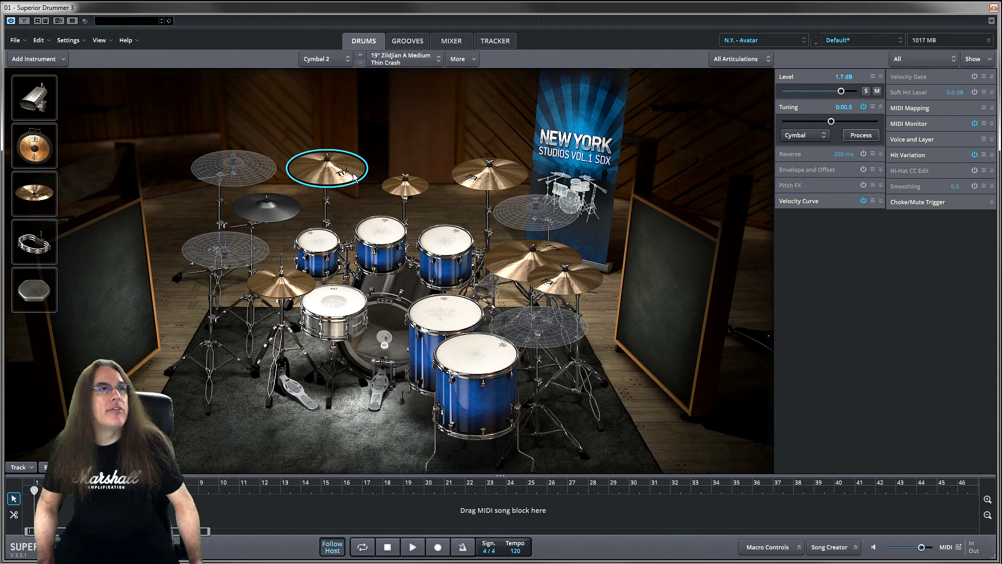
pyautogui.click(406, 188)
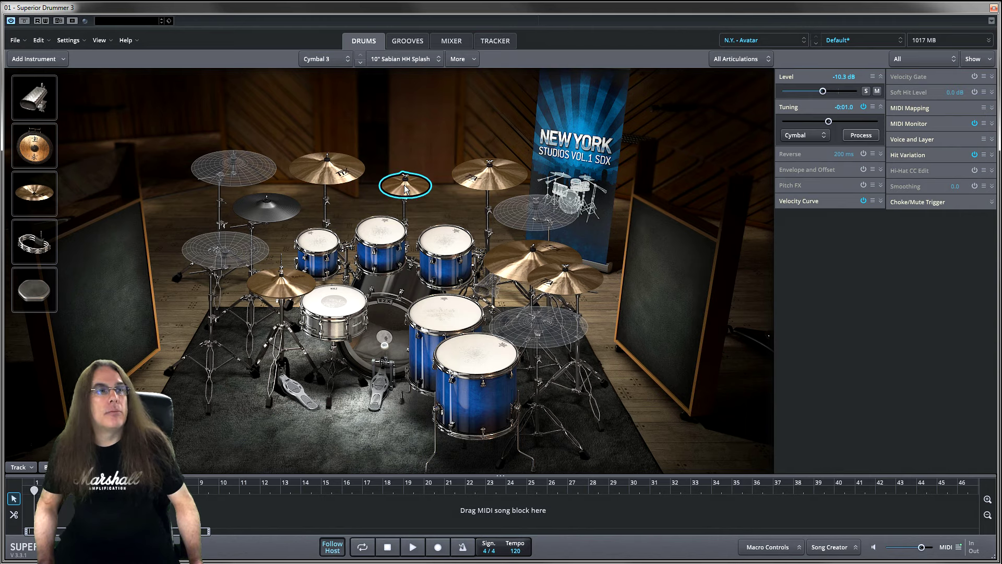
pyautogui.click(481, 178)
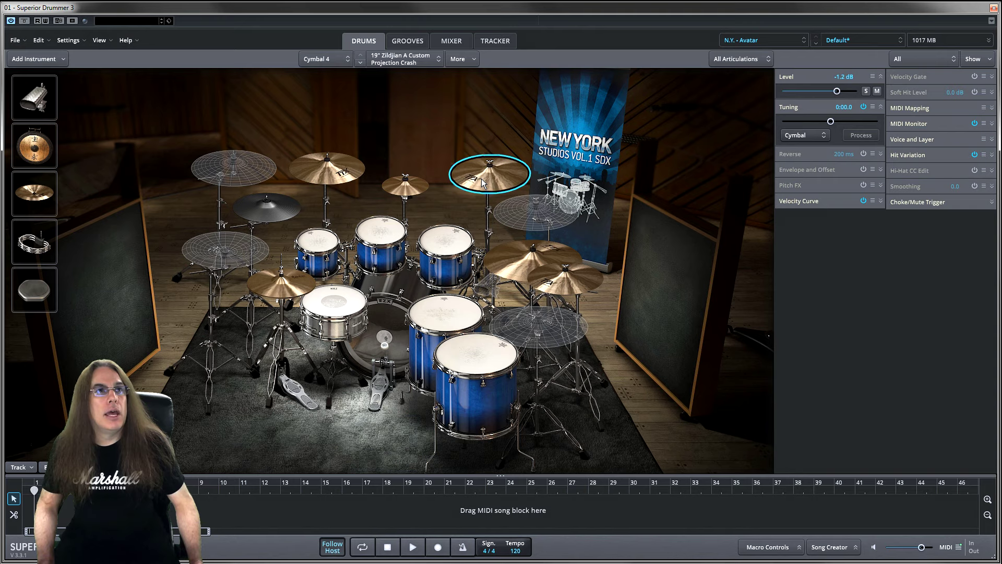
pyautogui.click(512, 267)
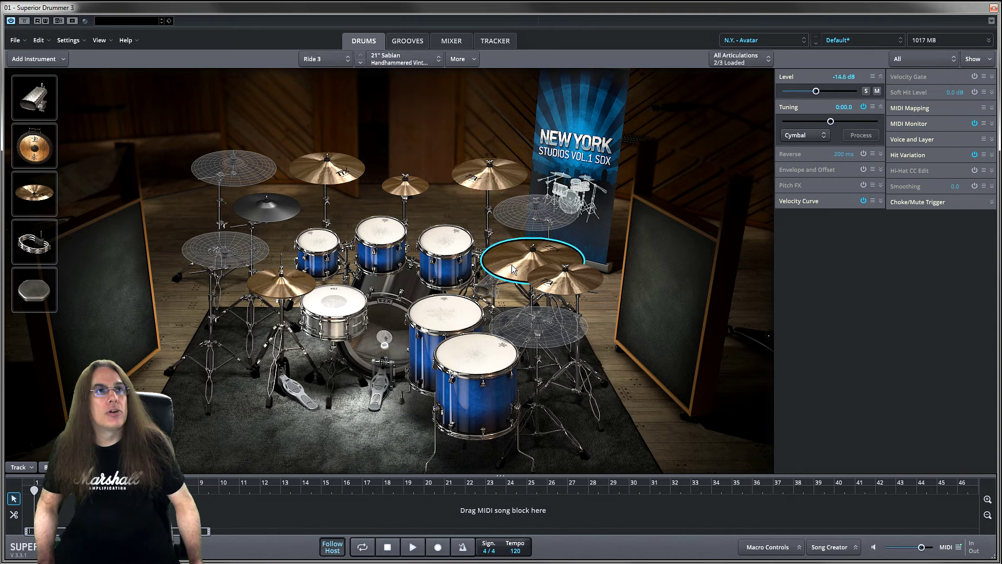
pyautogui.click(562, 278)
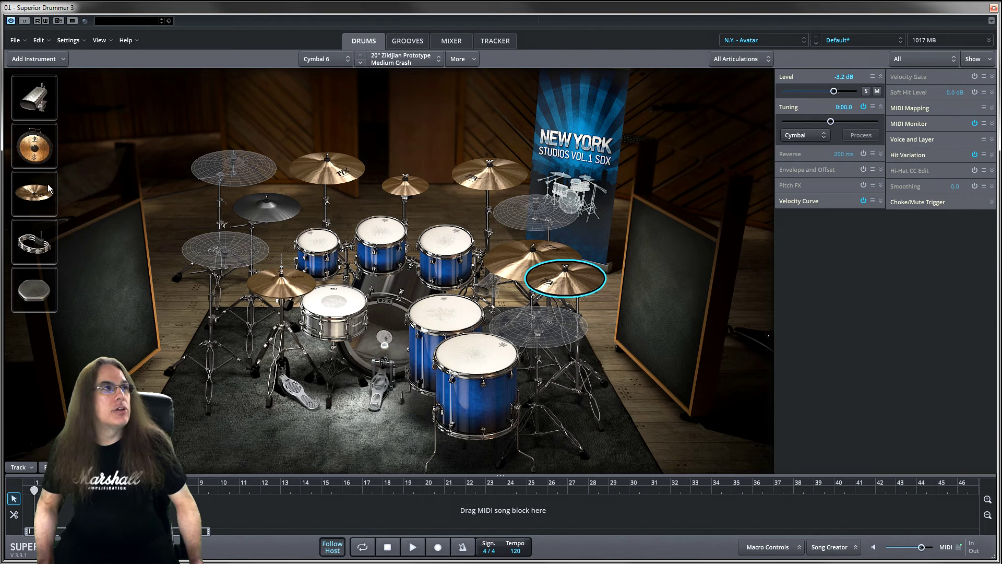
# - Audition the added cowbell and tamtam, and check the tamtam's instrument alternatives
pyautogui.click(37, 97)
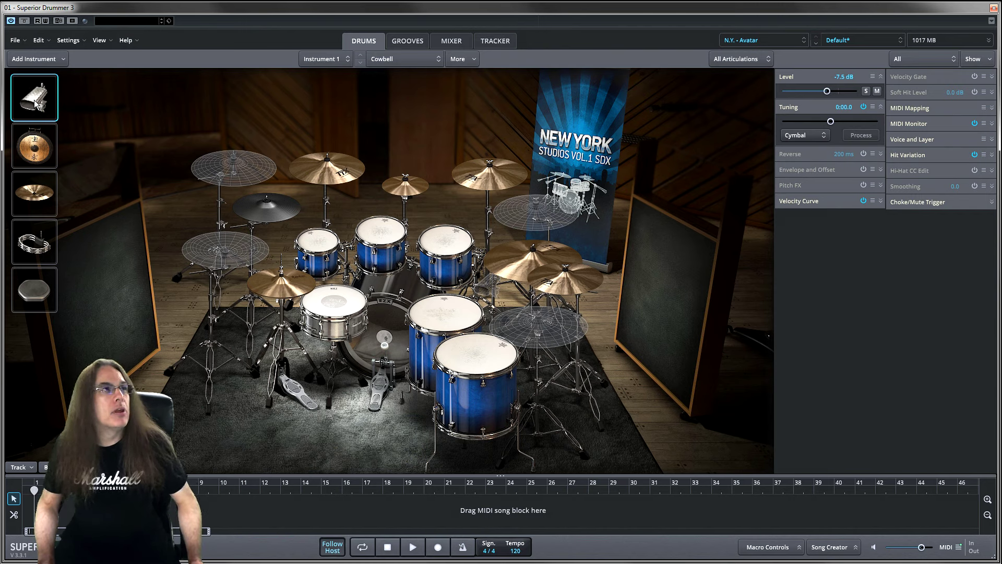
pyautogui.click(37, 150)
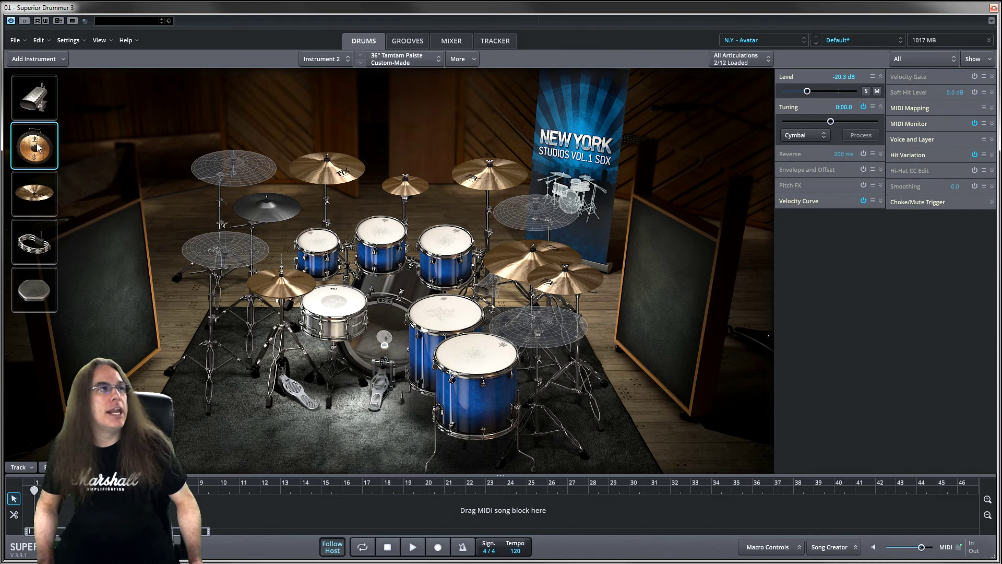
pyautogui.rightClick(38, 148)
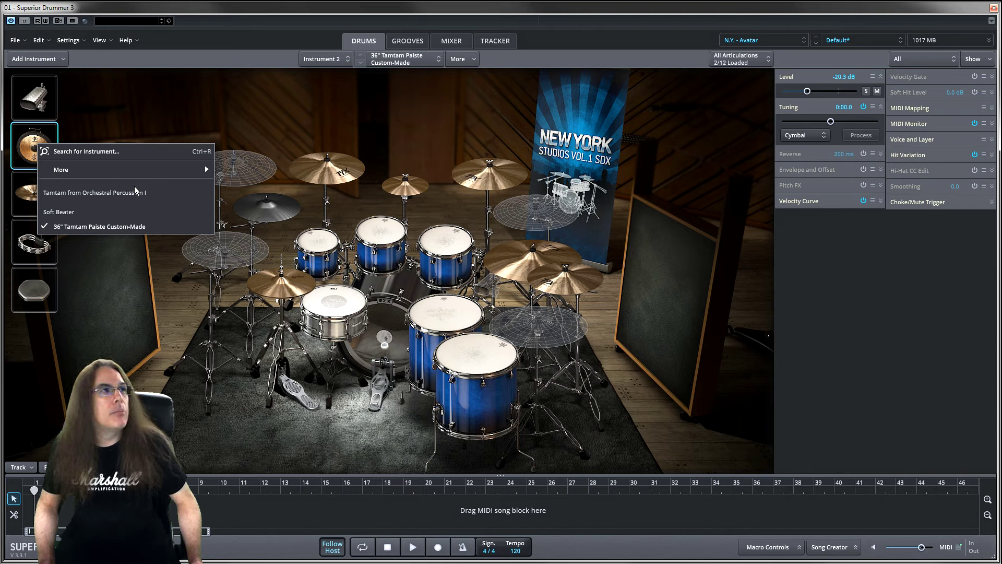
pyautogui.click(159, 111)
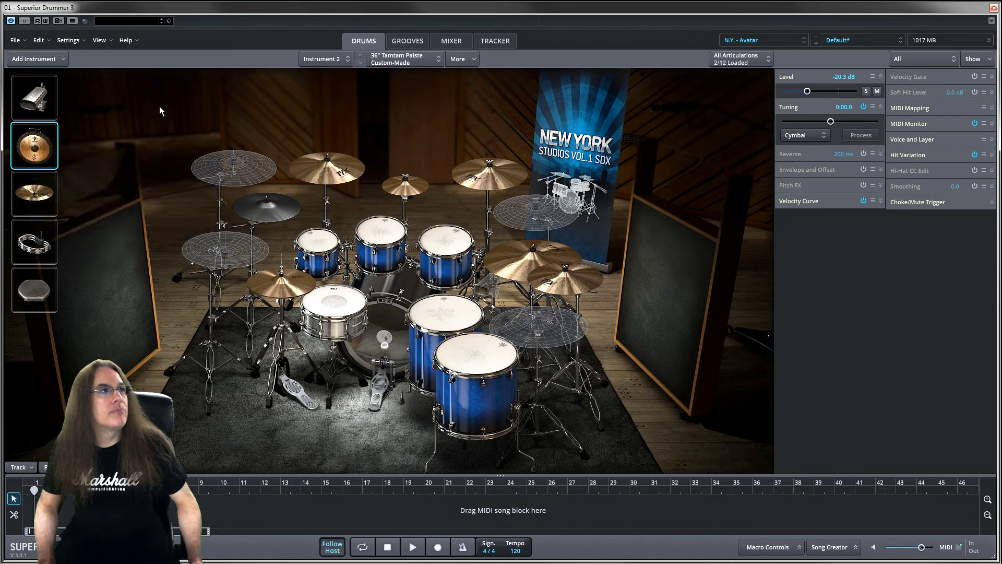
# - Audition the added 20" Sabian AAX Chinese cymbal and check its instrument alternatives
pyautogui.rightClick(42, 198)
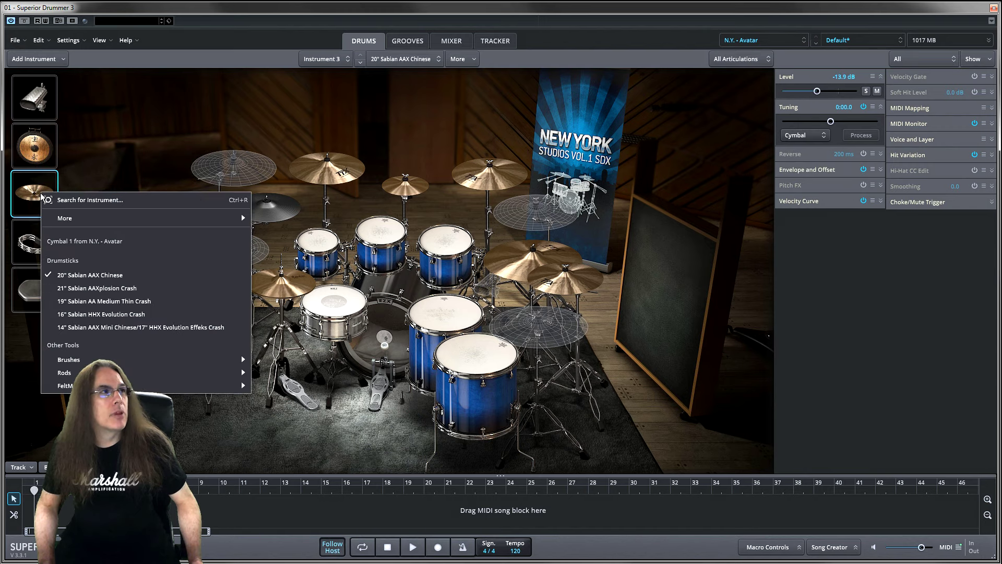
pyautogui.click(34, 196)
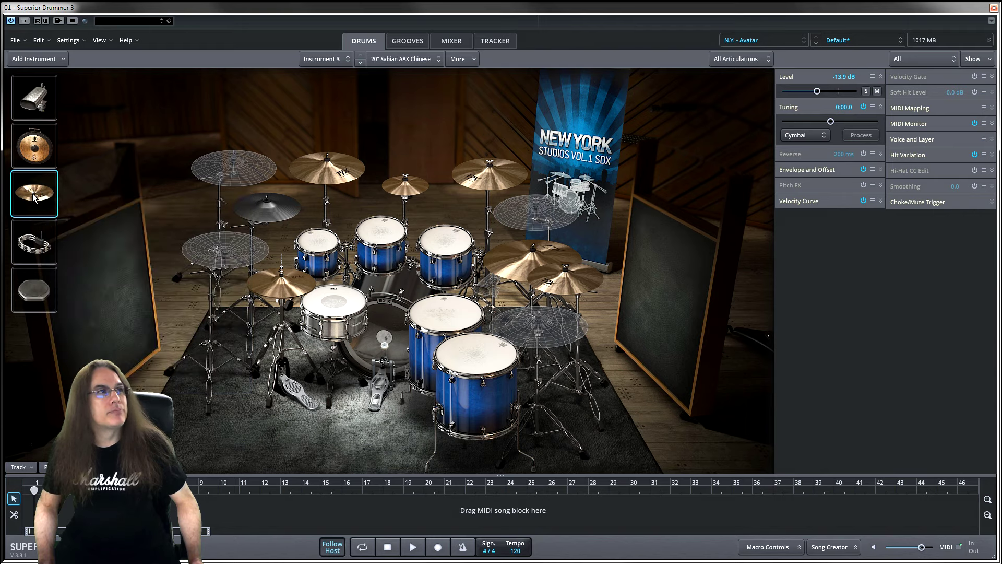
pyautogui.rightClick(33, 197)
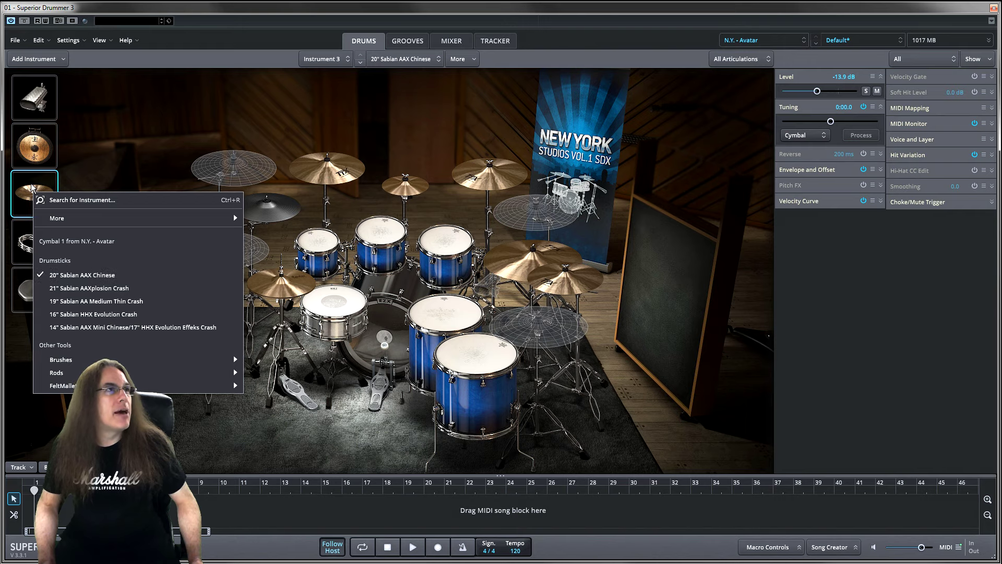
pyautogui.click(113, 147)
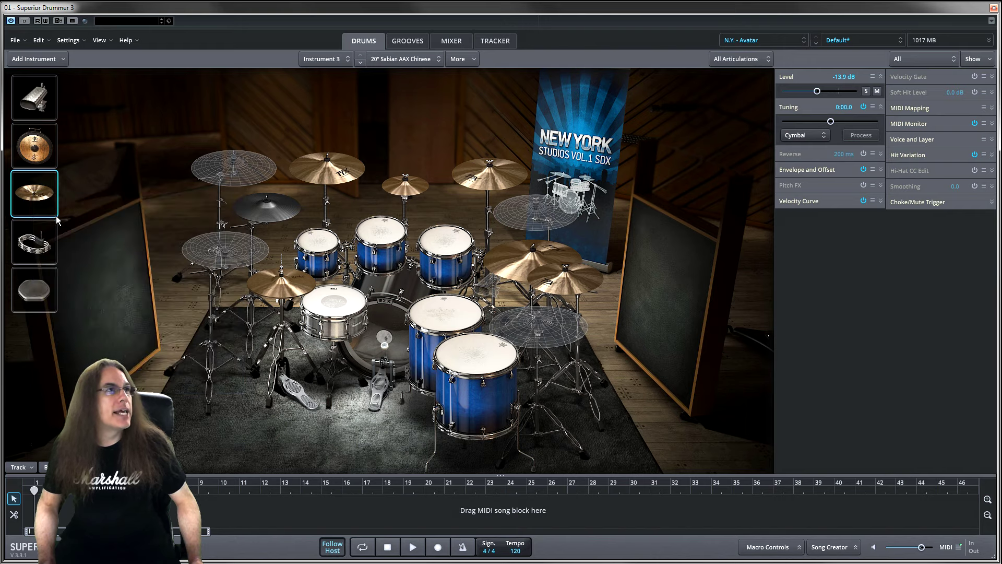
# - Check the added tambourine's instrument alternatives and audition the imported 1.wav sample
pyautogui.click(37, 246)
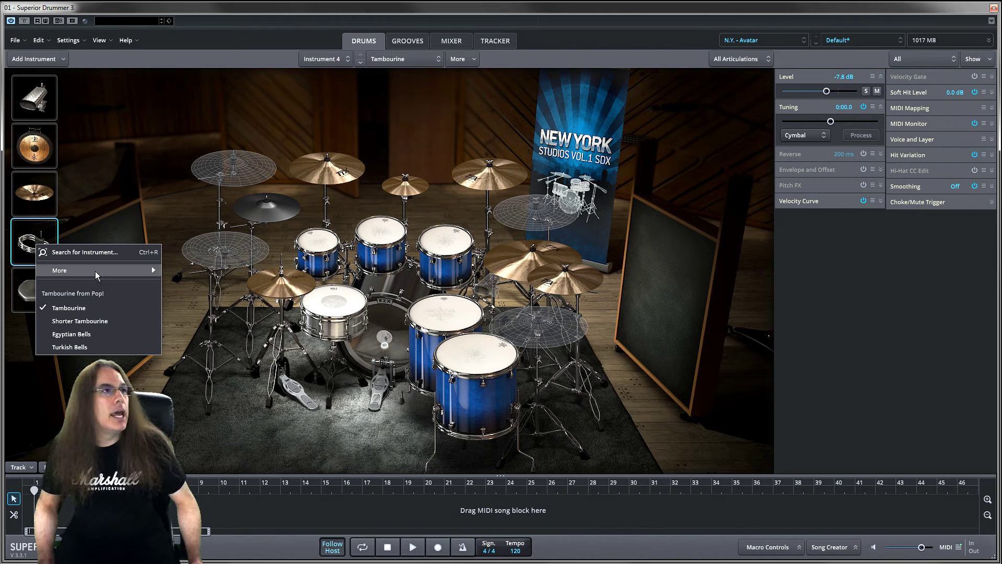
pyautogui.click(133, 193)
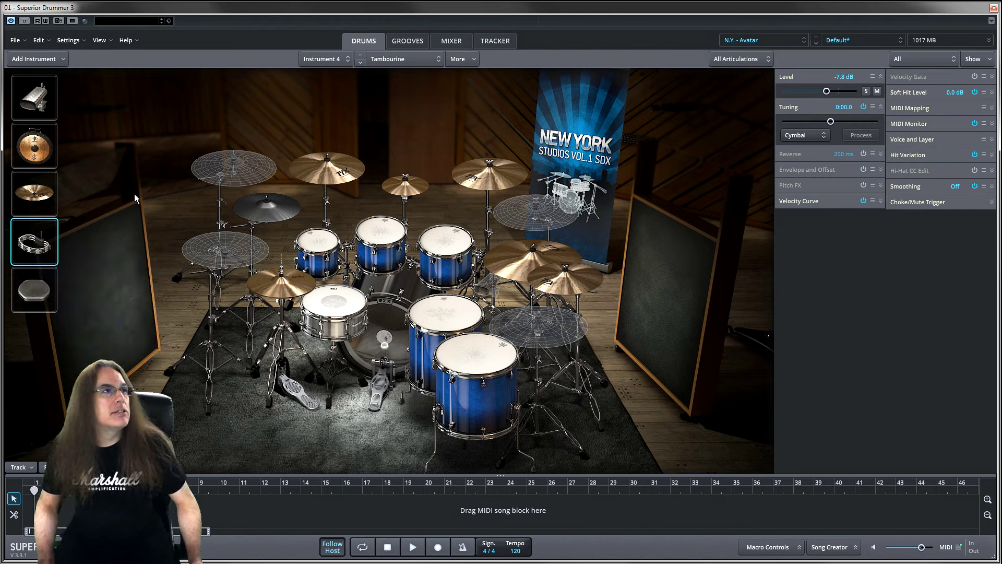
pyautogui.click(39, 289)
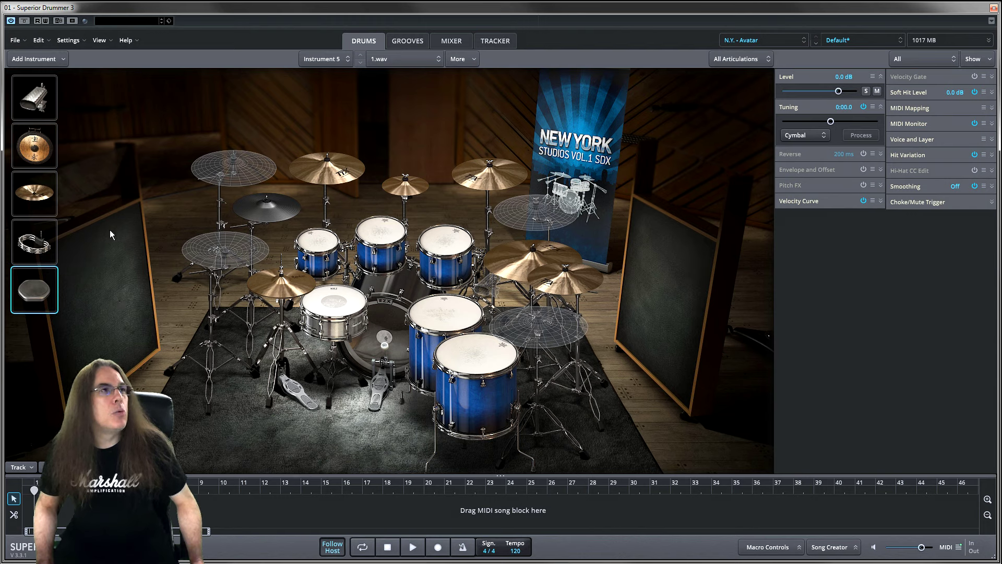
# - Inspect the added Chinese cymbal's Envelope and Offset settings, and compare its sound with the envelope off and on
pyautogui.click(42, 196)
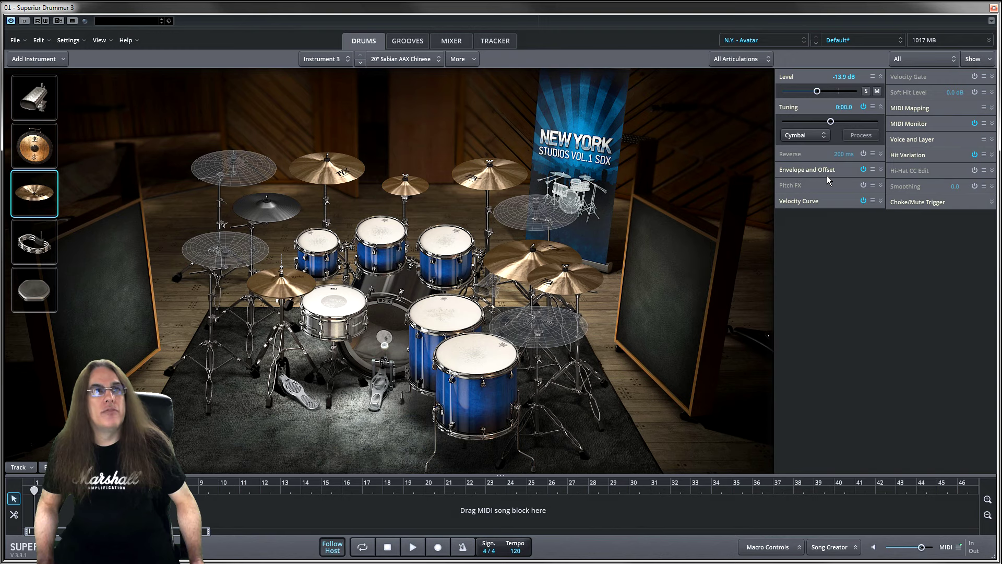
pyautogui.click(881, 170)
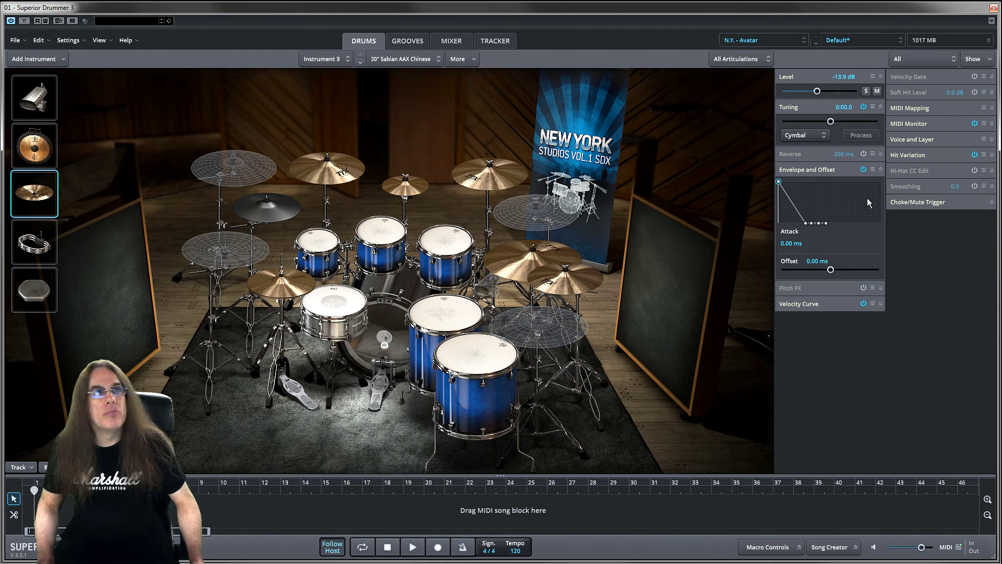
pyautogui.click(863, 170)
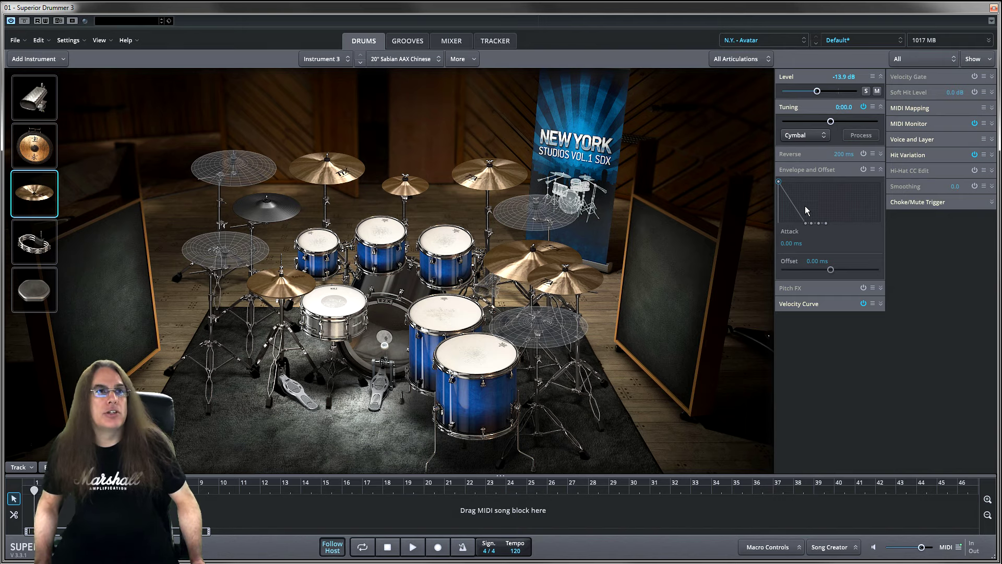
pyautogui.click(864, 169)
pyautogui.click(881, 169)
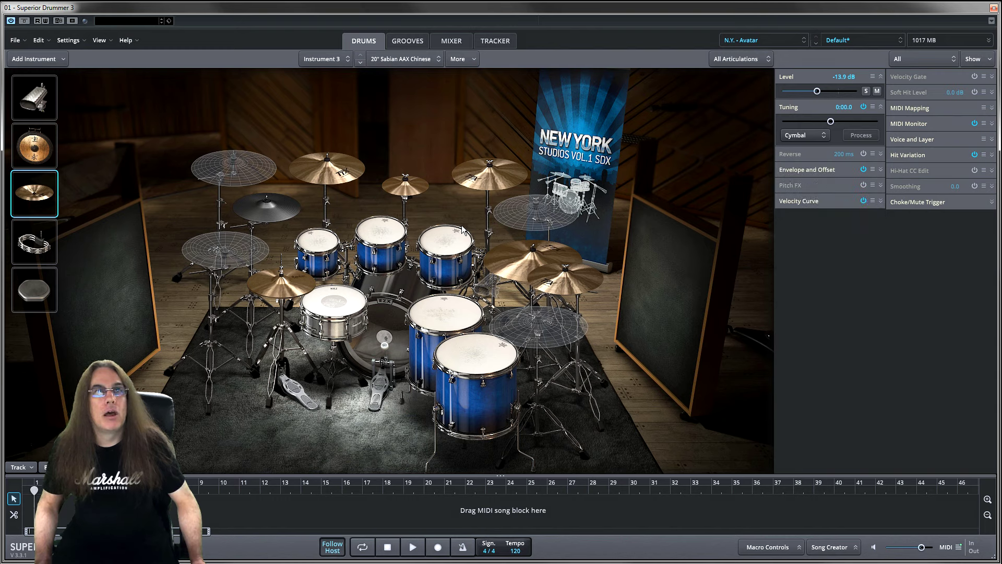
# - Audition the added Chinese cymbal and the kick drum
pyautogui.click(35, 197)
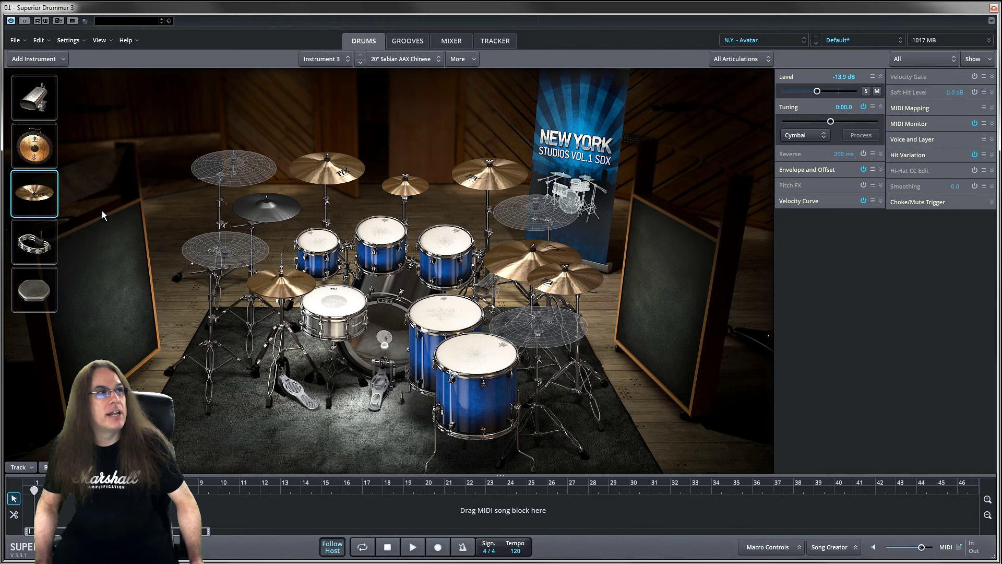
pyautogui.click(388, 326)
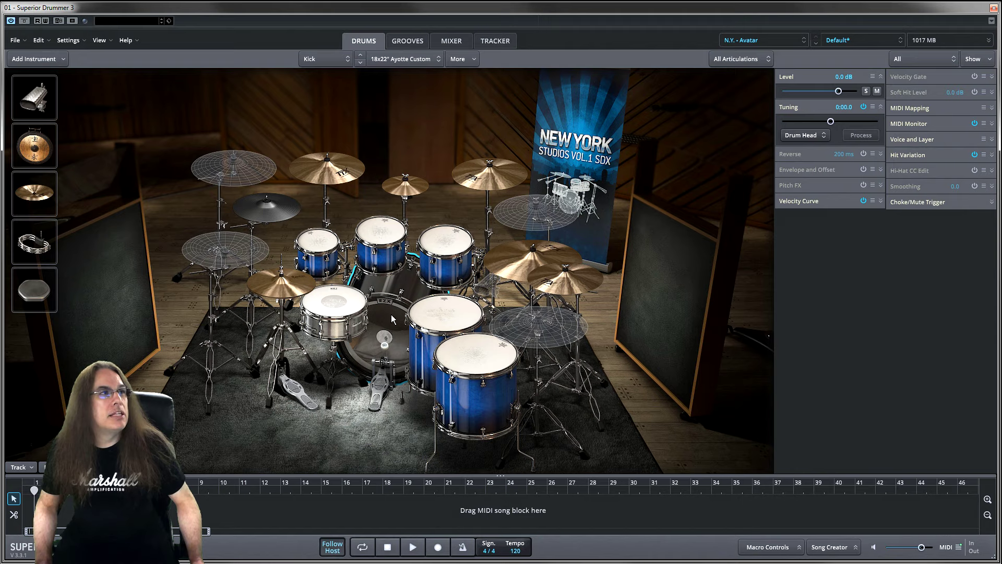
# - Open the mixer and highlight the mic channels KICK IN through BLOCK, followed by the output channels OH through ROOM
pyautogui.click(450, 41)
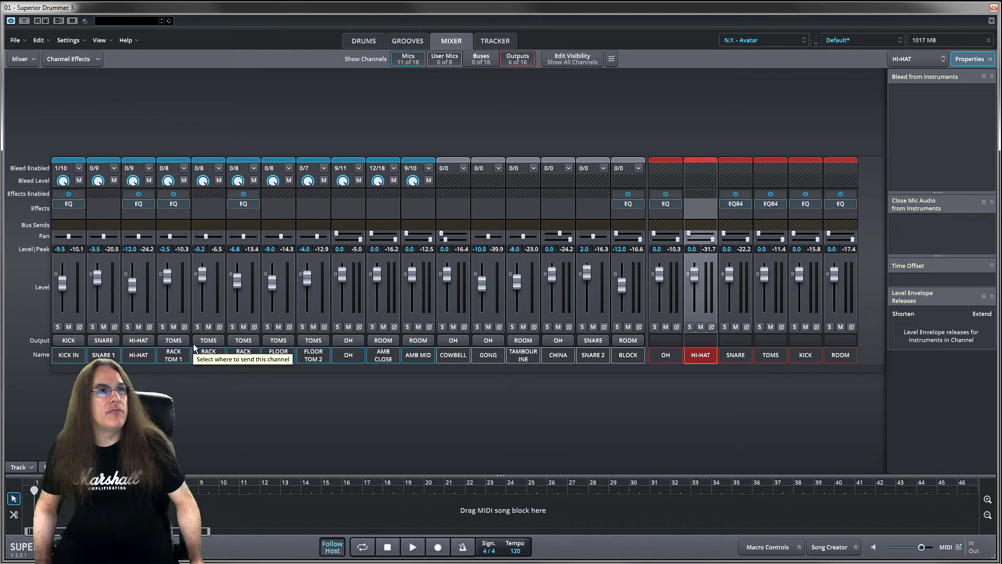
pyautogui.click(78, 290)
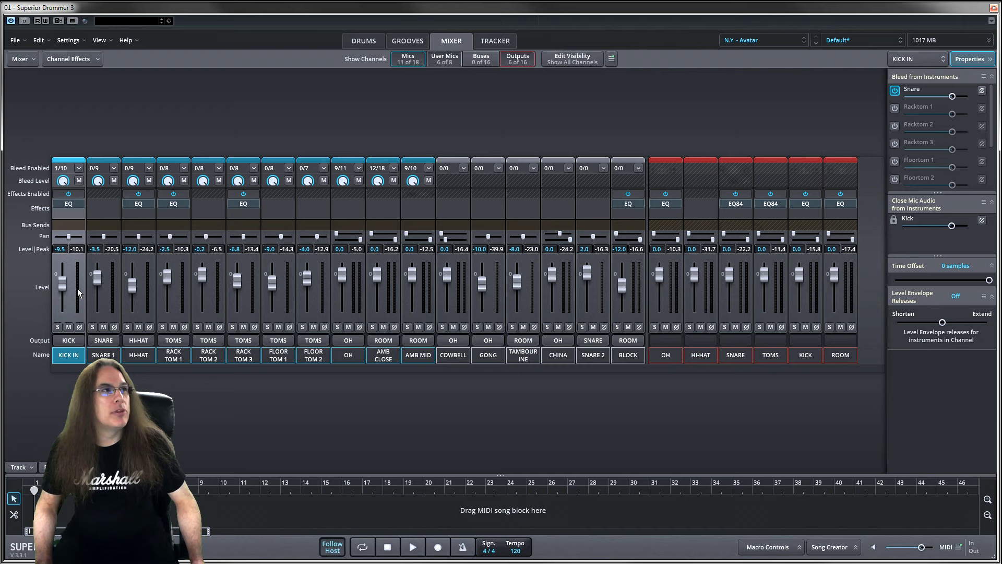
pyautogui.keyDown('shift'); pyautogui.click(635, 287); pyautogui.keyUp('shift')
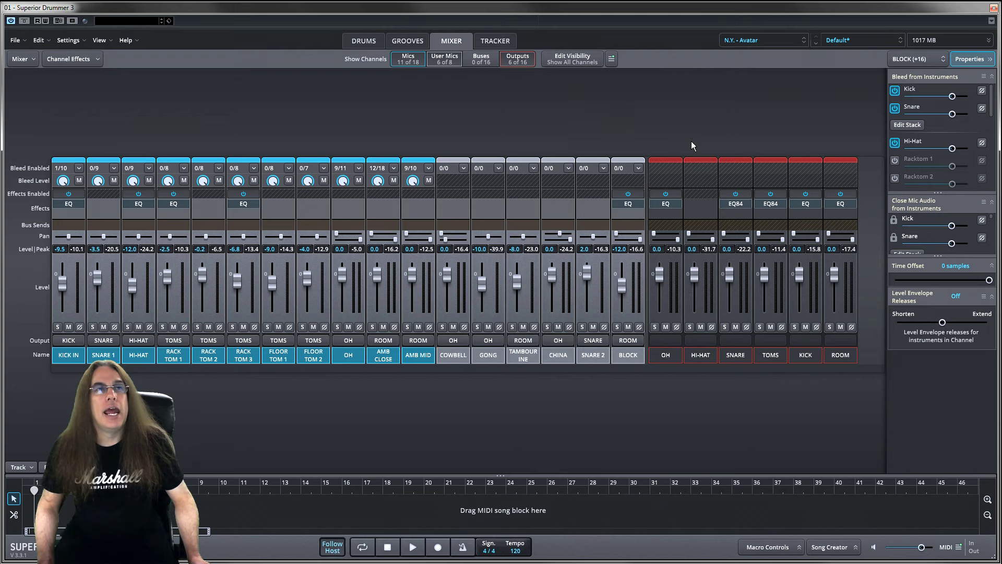
pyautogui.click(675, 296)
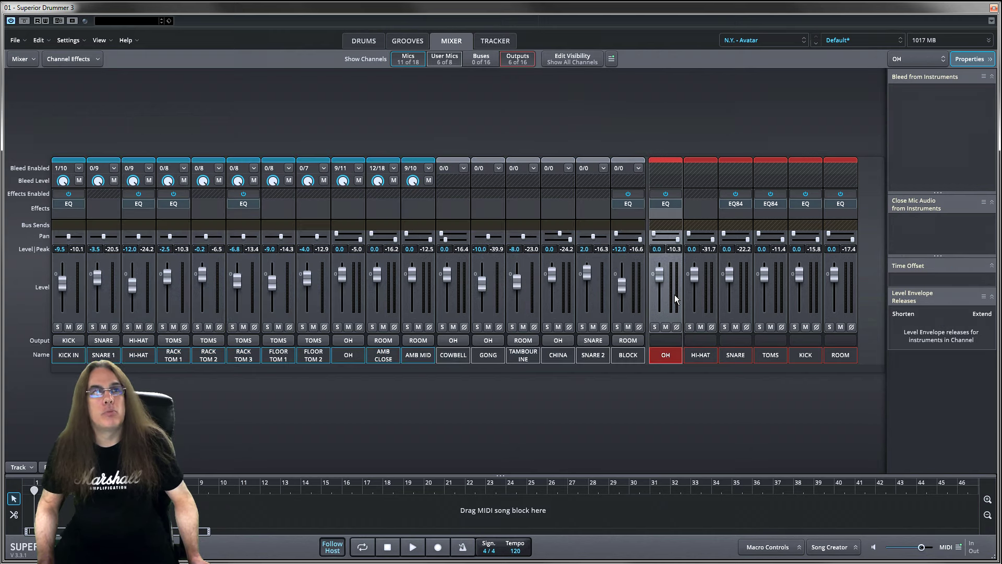
pyautogui.keyDown('shift'); pyautogui.click(852, 289); pyautogui.keyUp('shift')
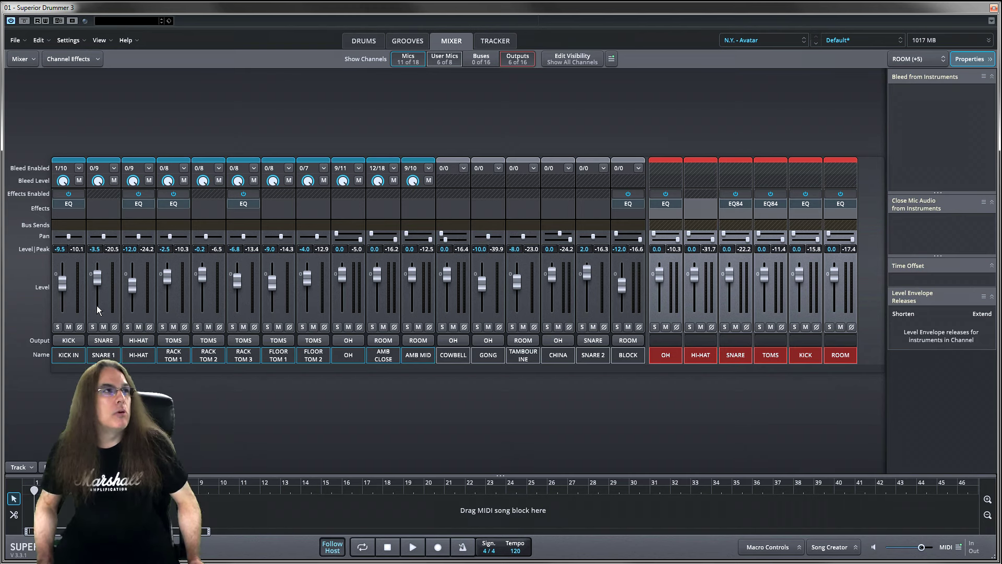
# - Check the output routing options of the KICK IN channel without changing them, and highlight its KICK output channel
pyautogui.click(79, 290)
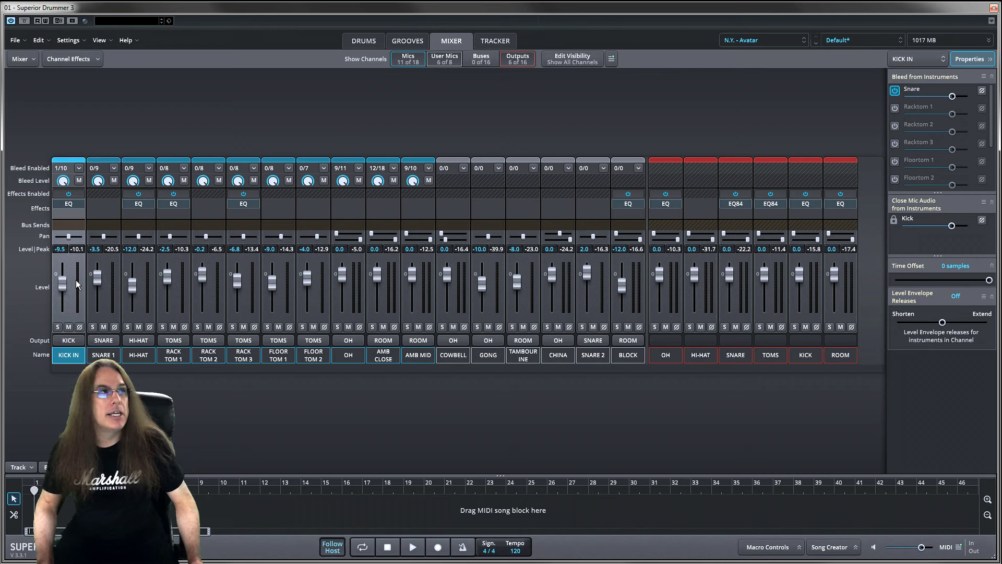
pyautogui.click(71, 340)
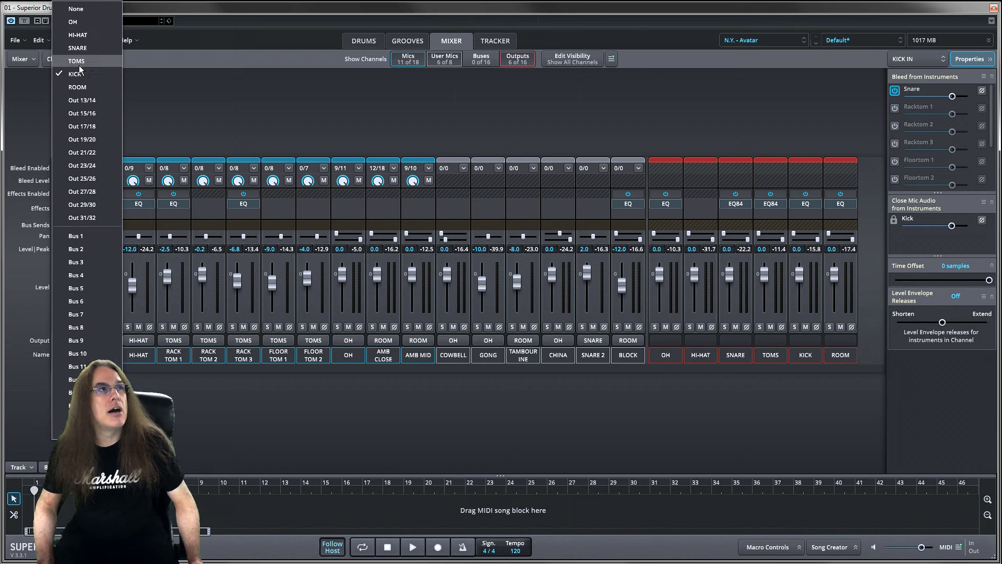
pyautogui.click(222, 391)
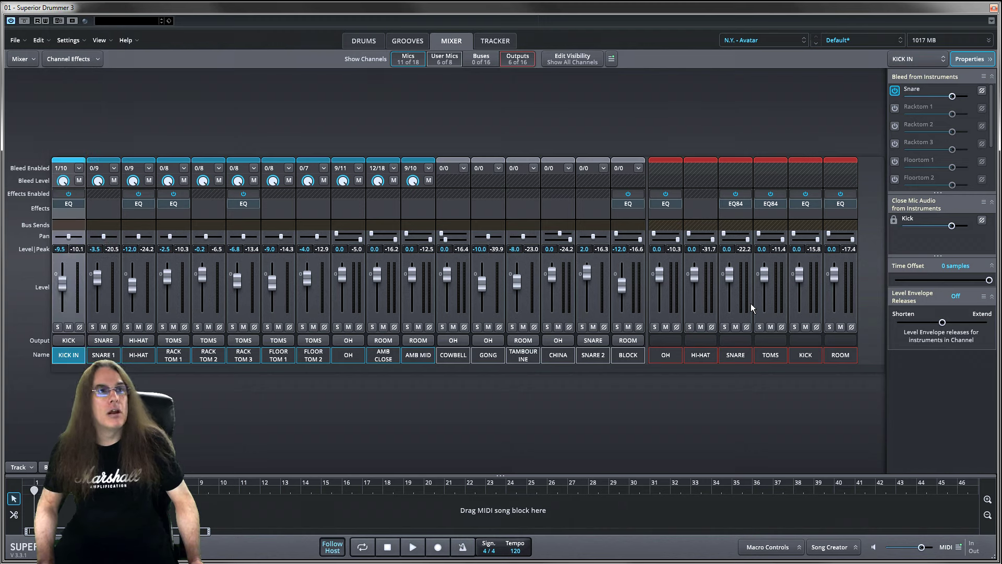
pyautogui.click(809, 294)
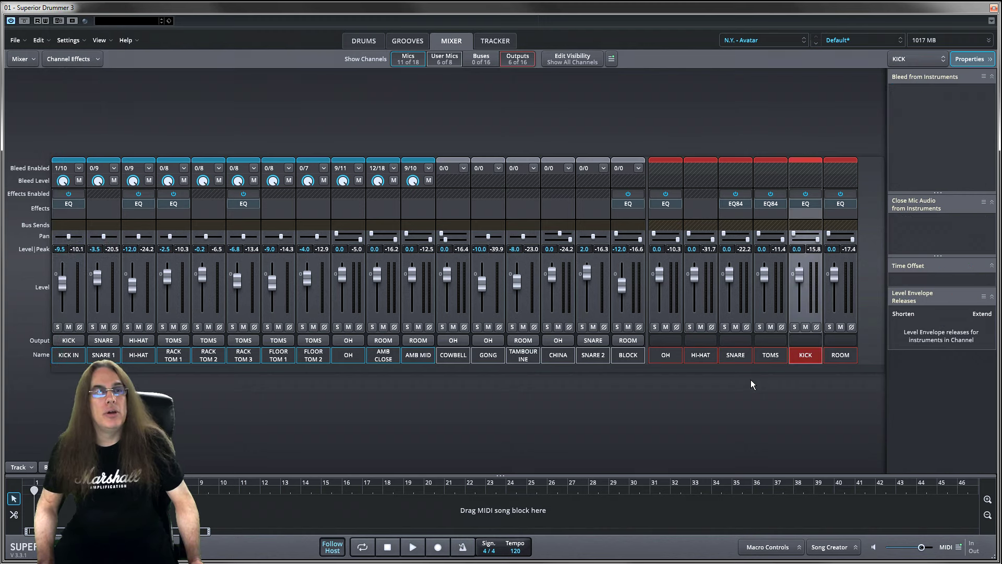
# - Trace the SNARE 1 and HI-HAT mic channels to their matching SNARE and HI-HAT output channels
pyautogui.click(109, 286)
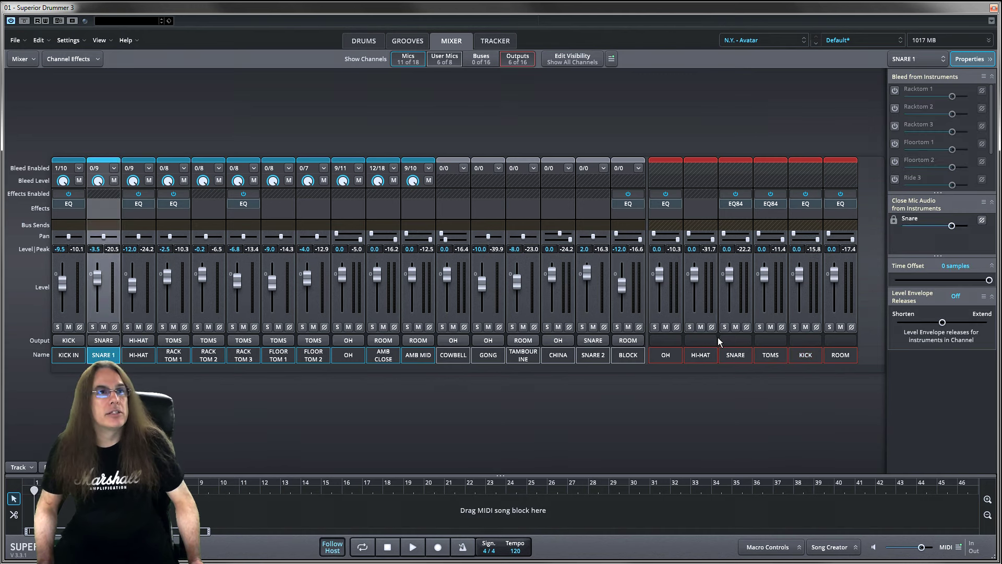
pyautogui.click(743, 295)
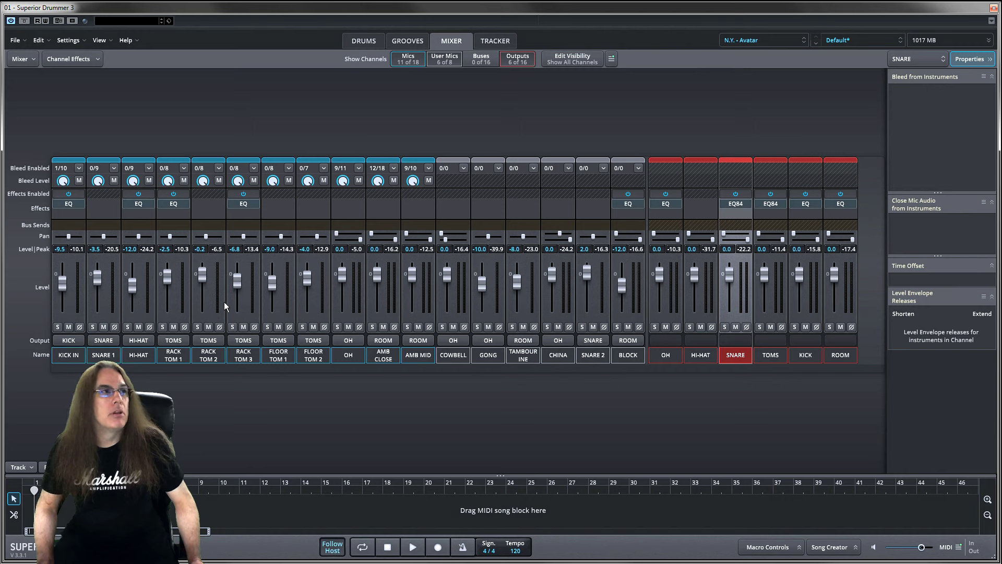
pyautogui.click(147, 282)
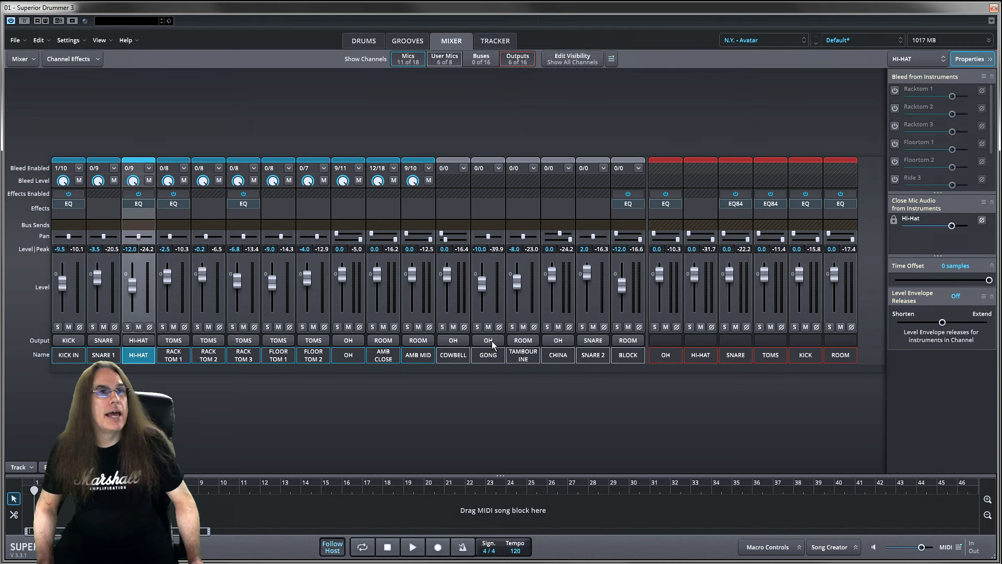
pyautogui.click(707, 291)
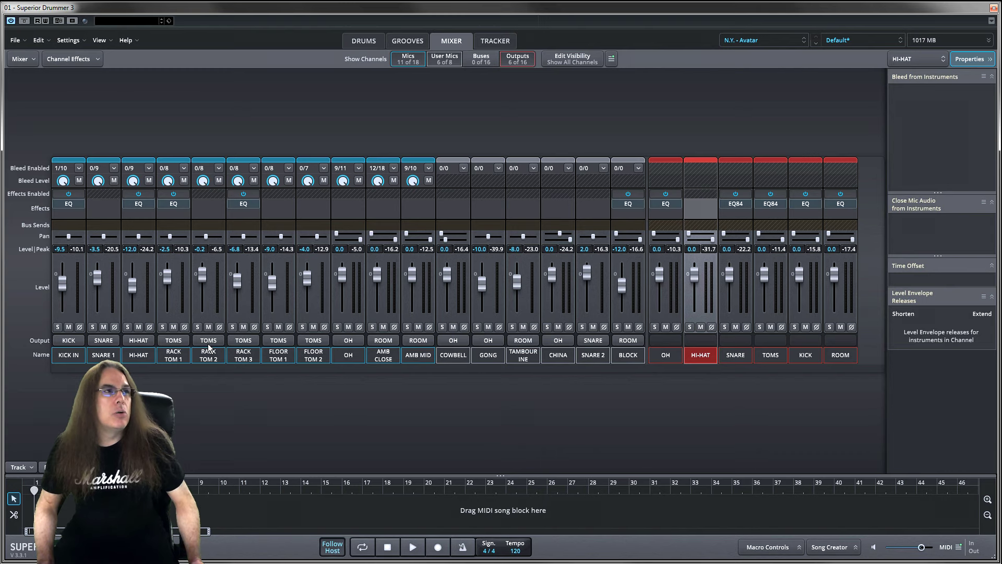
# - Highlight the five channels RACK TOM 1 through FLOOR TOM 2, their TOMS output channel, and RACK TOM 1 alone
pyautogui.click(180, 281)
pyautogui.keyDown('shift'); pyautogui.click(321, 279); pyautogui.keyUp('shift')
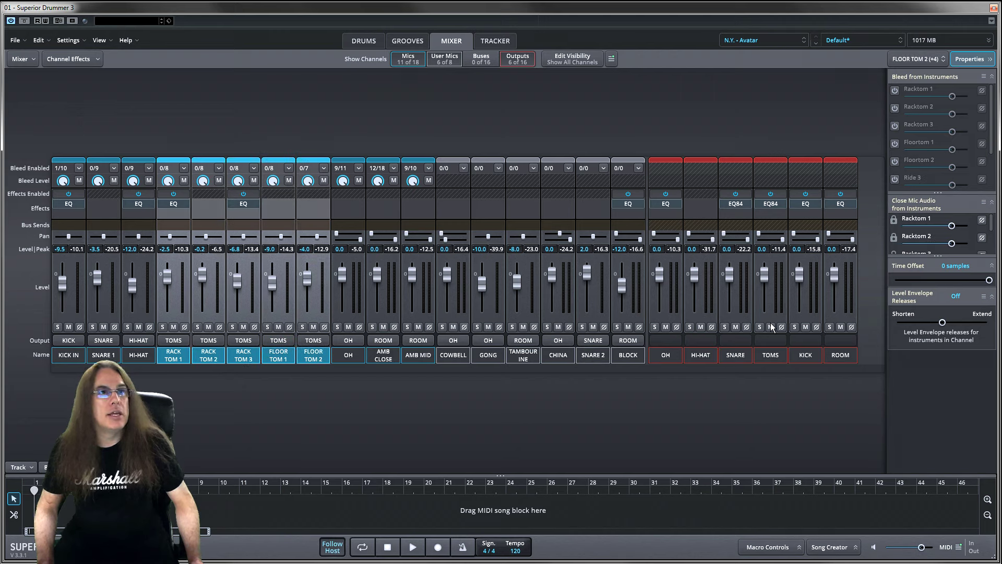
pyautogui.click(778, 289)
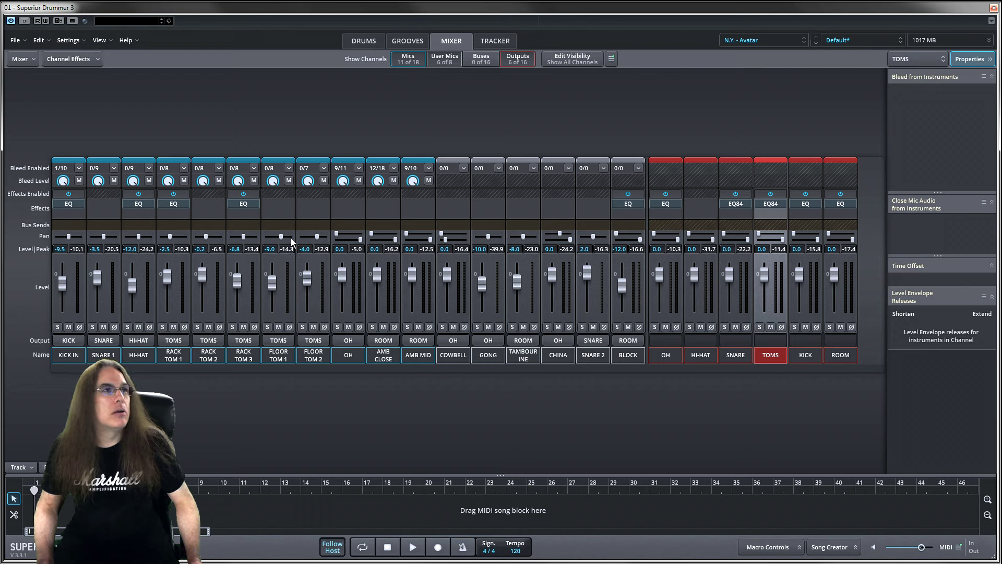
pyautogui.click(180, 286)
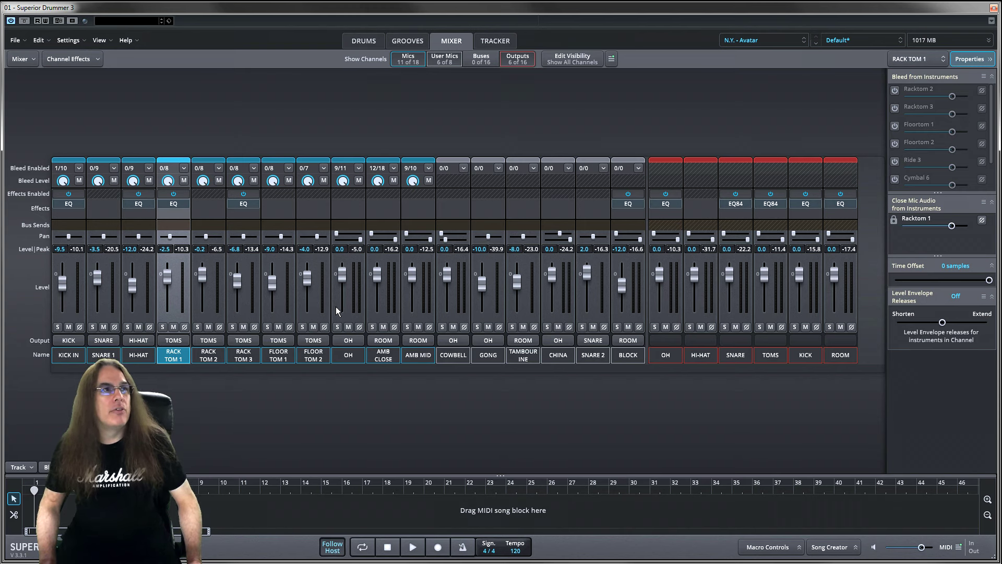
# - Examine the OH, AMB CLOSE and AMB MID channels and compare which instruments bleed into each
pyautogui.click(358, 290)
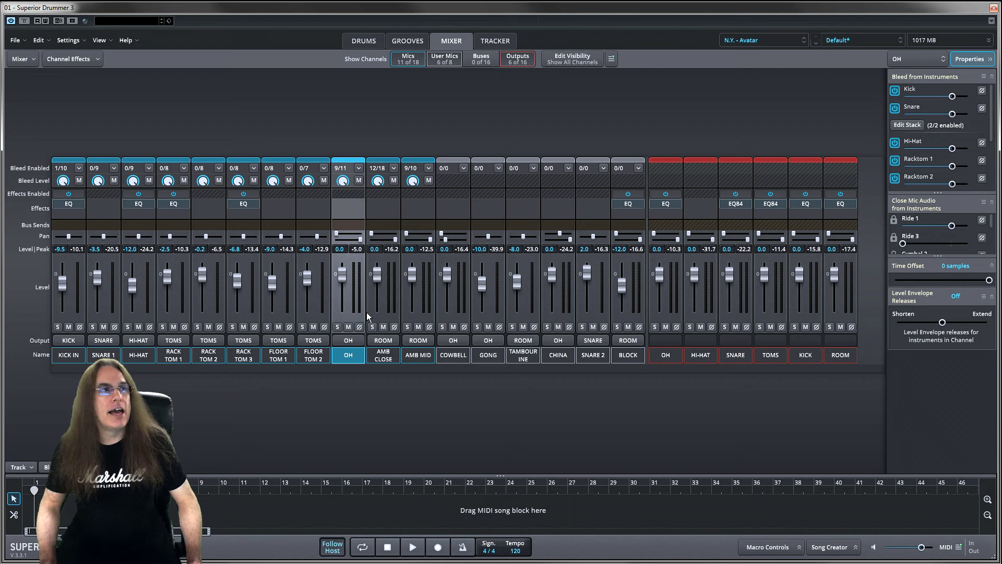
pyautogui.click(390, 289)
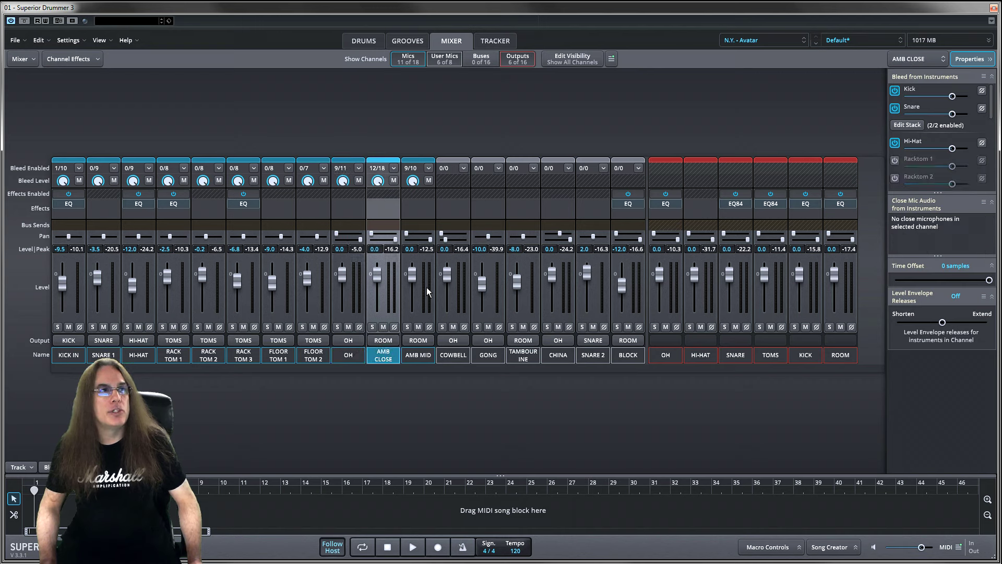
pyautogui.keyDown('ctrl'); pyautogui.click(427, 287); pyautogui.keyUp('ctrl')
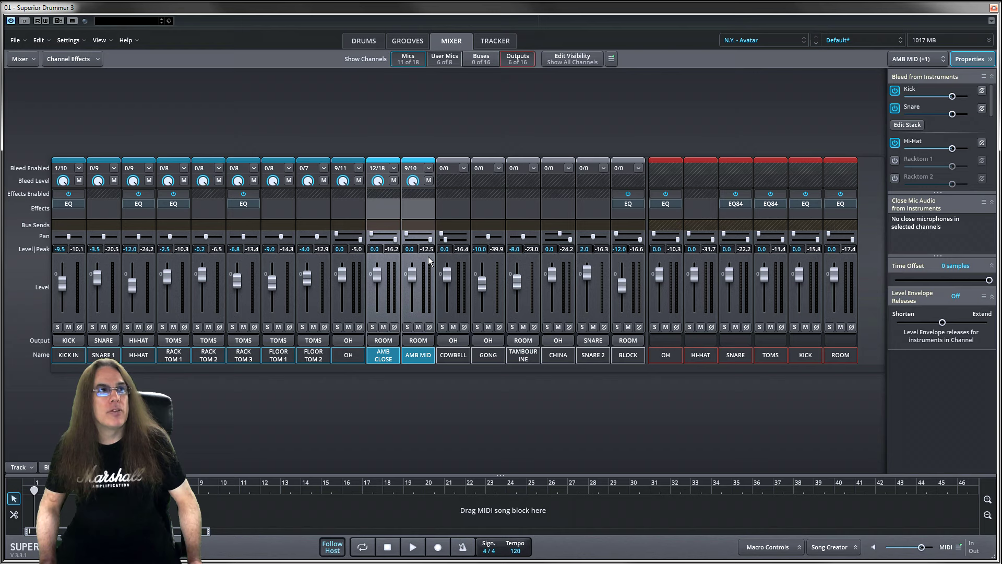
pyautogui.click(356, 288)
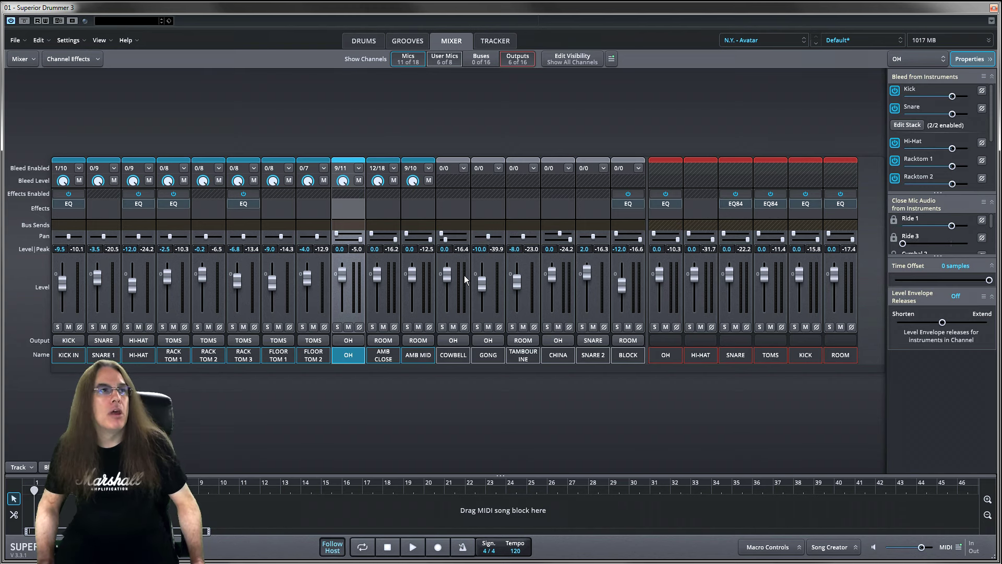
pyautogui.click(393, 291)
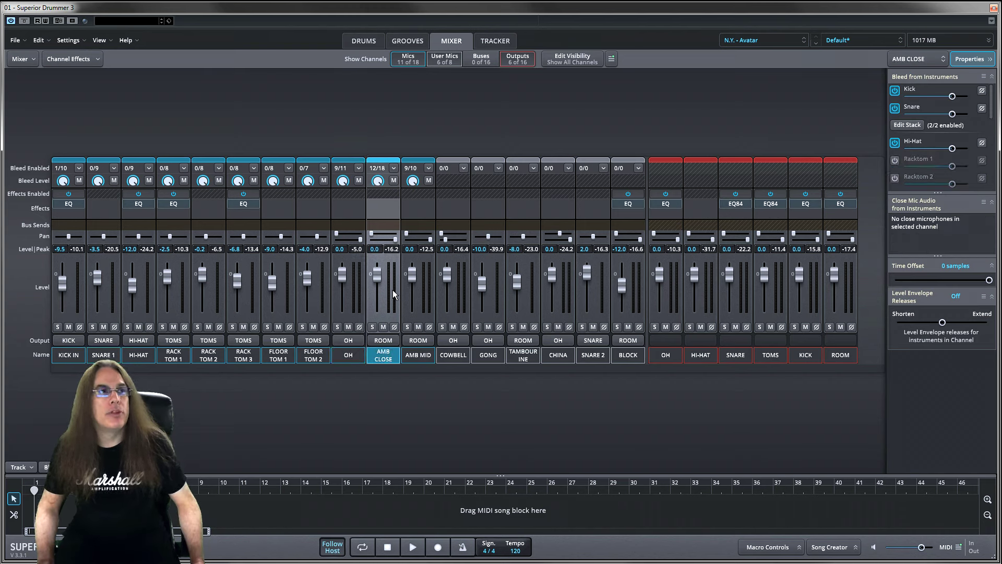
pyautogui.click(420, 294)
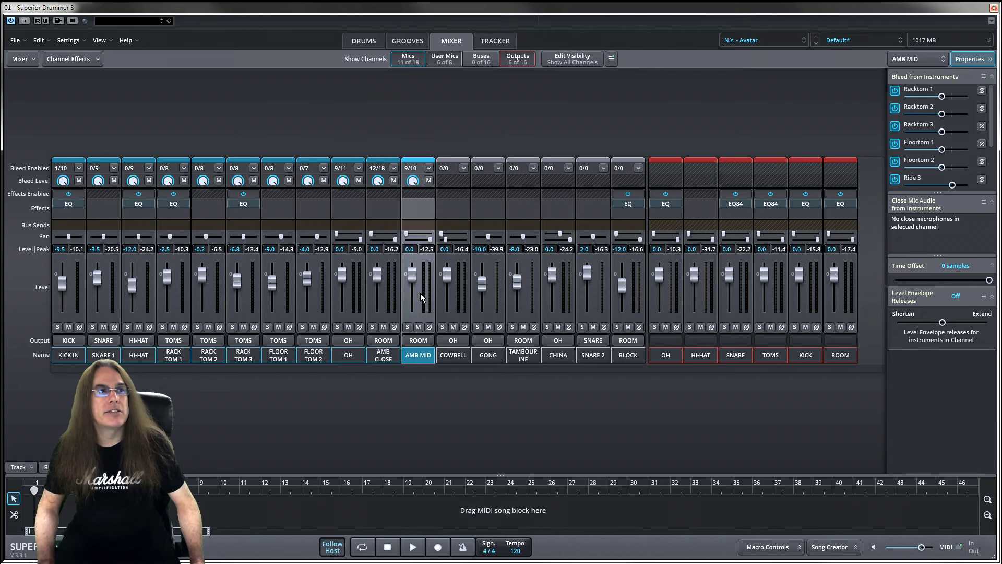
pyautogui.click(391, 298)
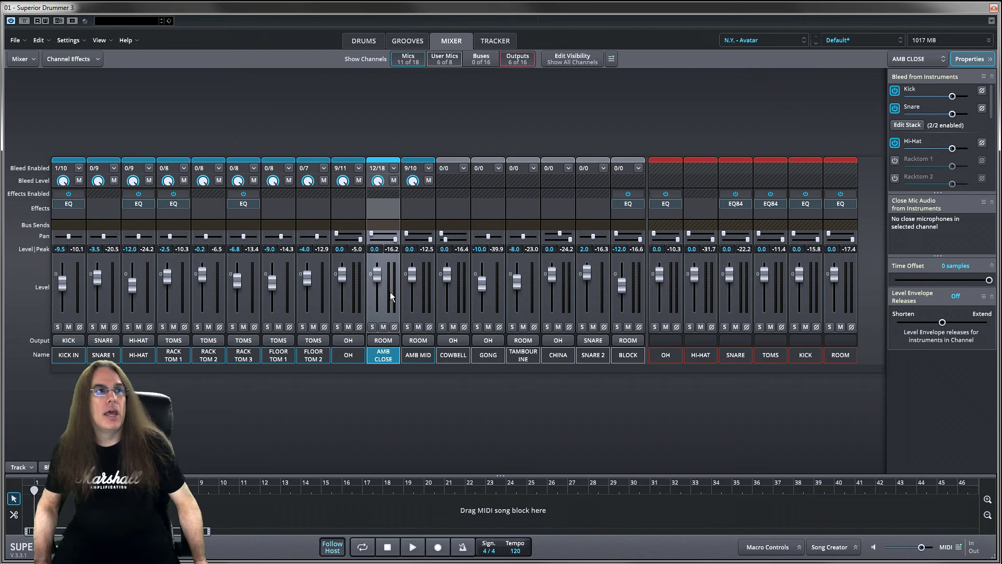
pyautogui.click(425, 292)
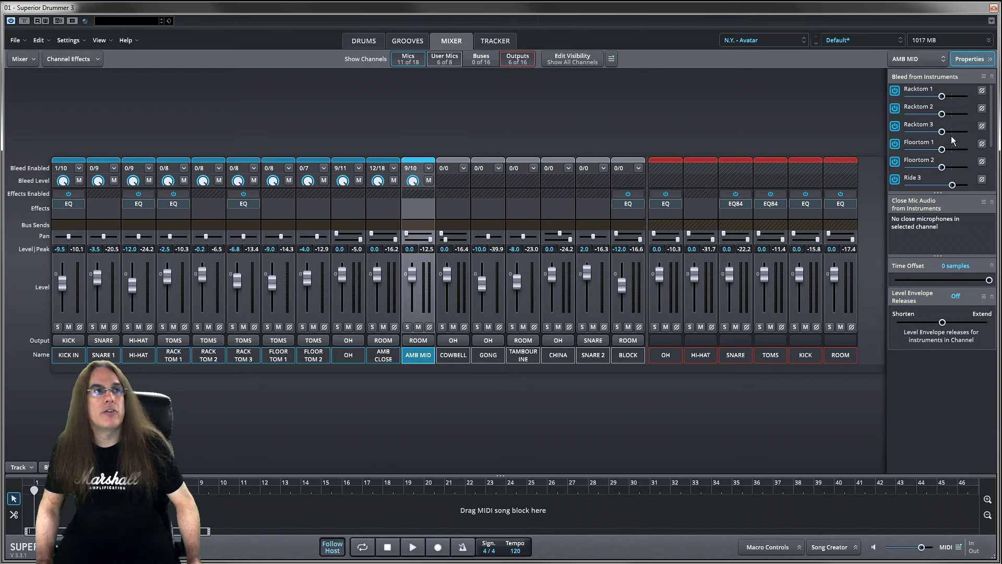
# - Highlight the user mic channels COWBELL through BLOCK, compare them with the instruments on the drum kit, and select COWBELL alone
pyautogui.click(461, 283)
pyautogui.keyDown('shift'); pyautogui.click(638, 283); pyautogui.keyUp('shift')
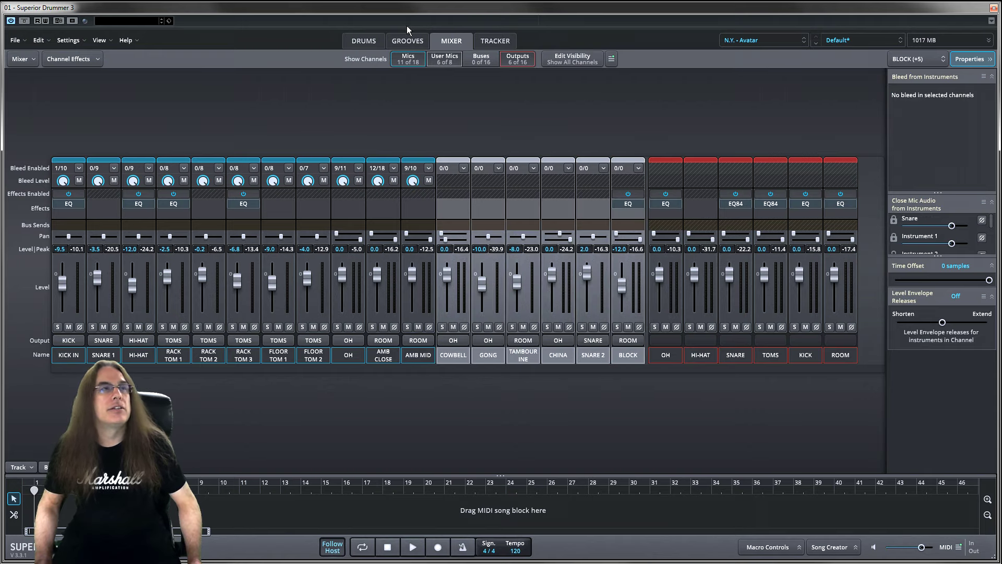
pyautogui.click(364, 42)
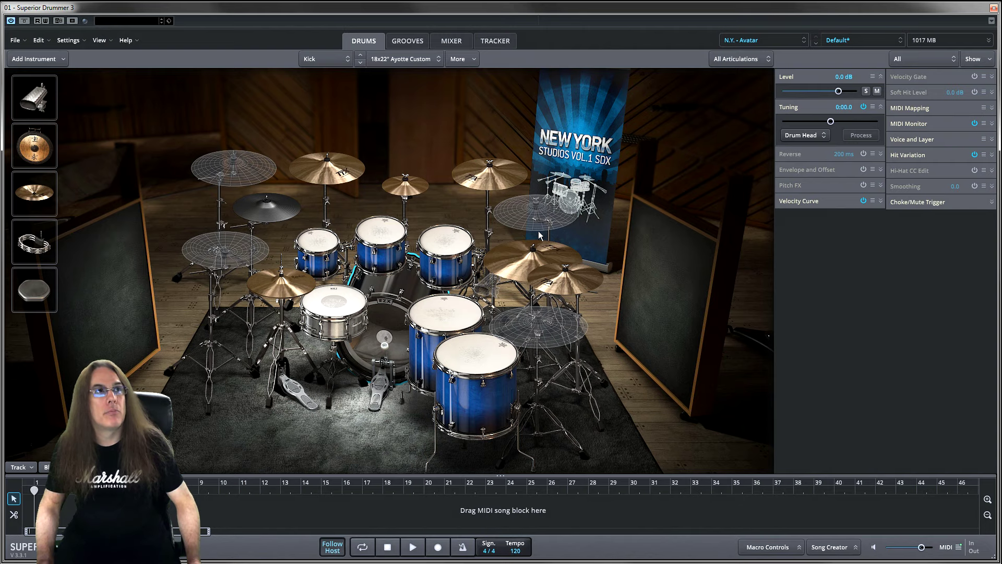
pyautogui.click(452, 41)
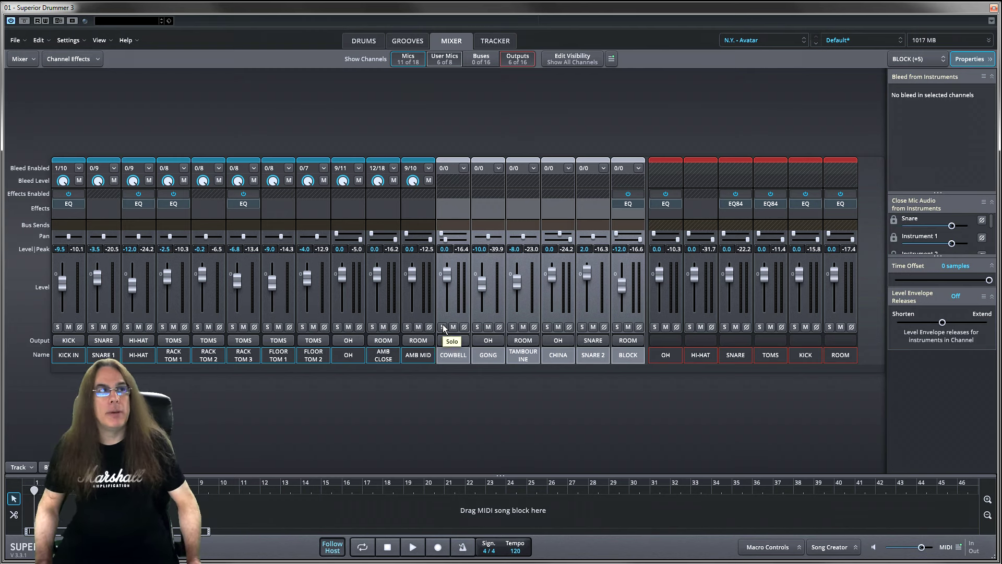
pyautogui.click(464, 284)
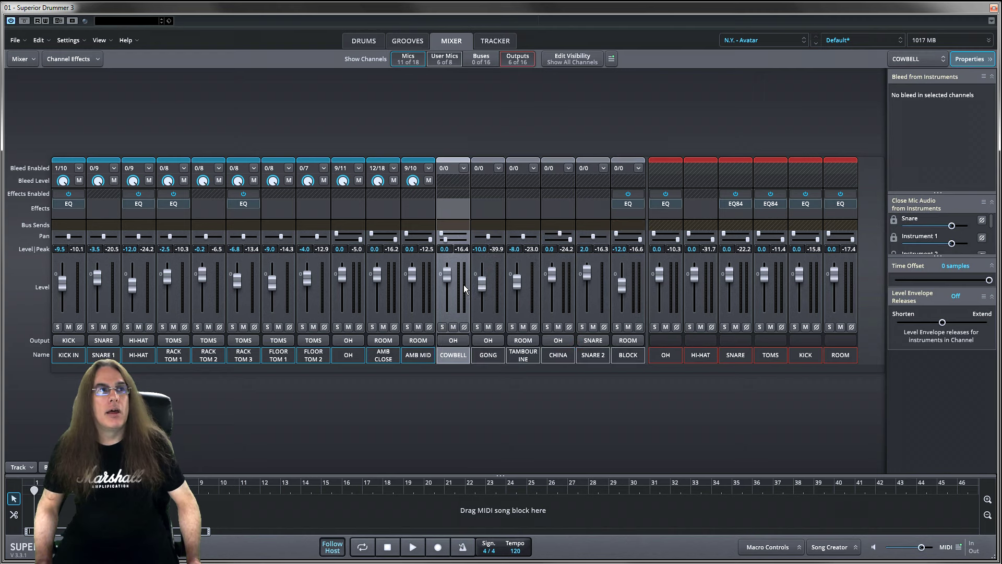
# - Select AMB CLOSE, and inspect the AMB MID channel's instrument bleed list down to the added instruments
pyautogui.click(391, 281)
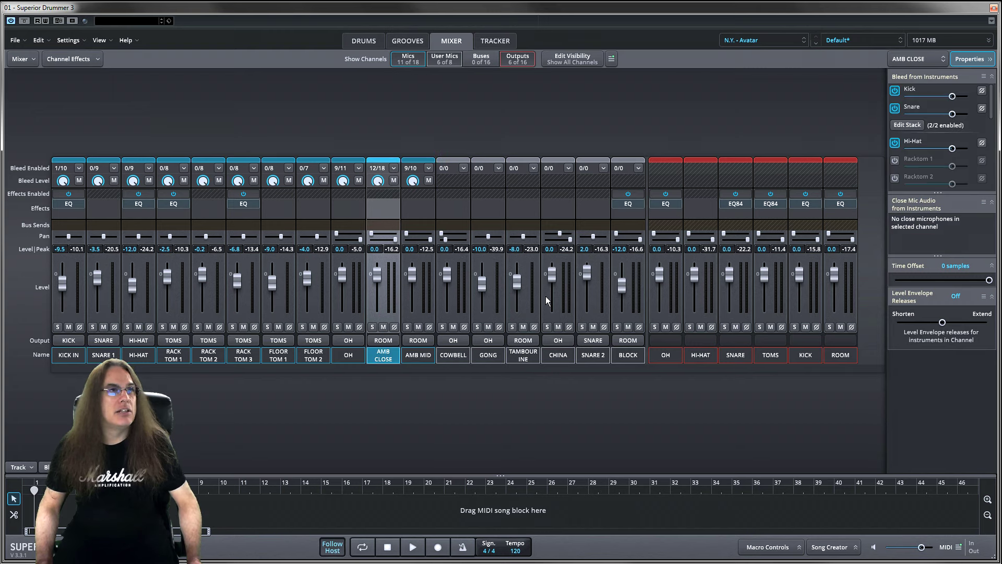
pyautogui.click(426, 287)
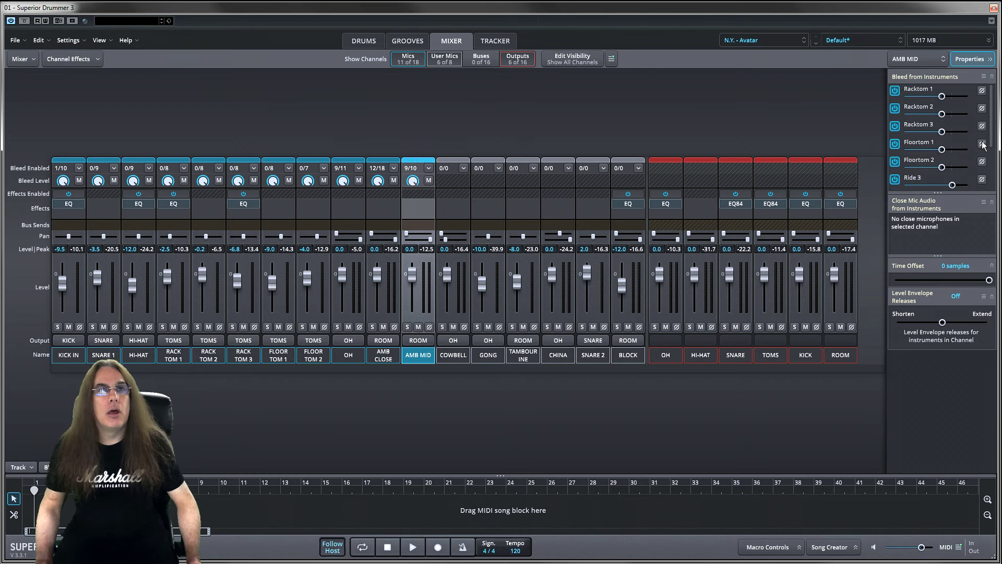
pyautogui.scroll(-1, 993, 139)
pyautogui.scroll(-4, 993, 137)
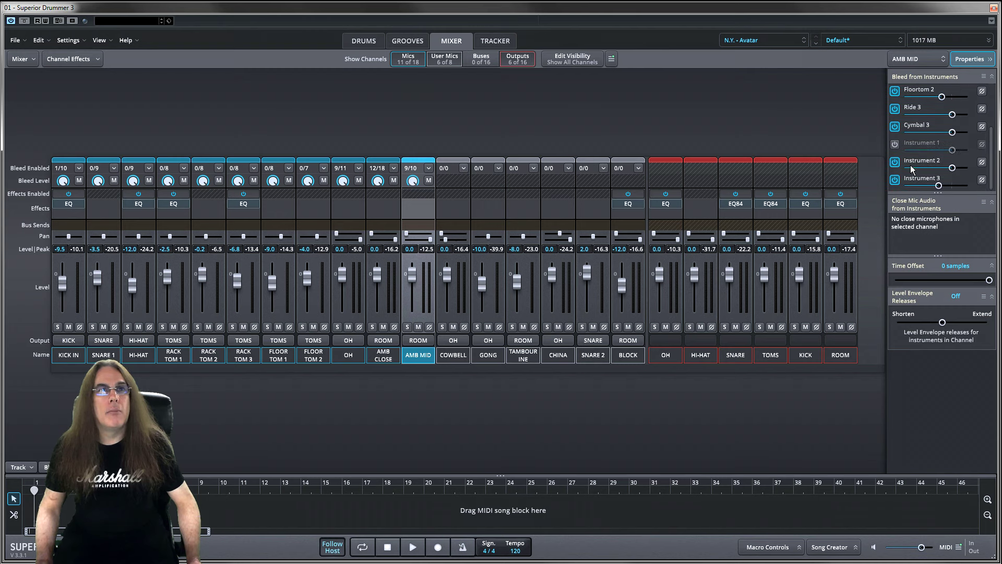
# - Inspect the AMB CLOSE channel's instrument bleed list down to Instrument 4
pyautogui.click(394, 294)
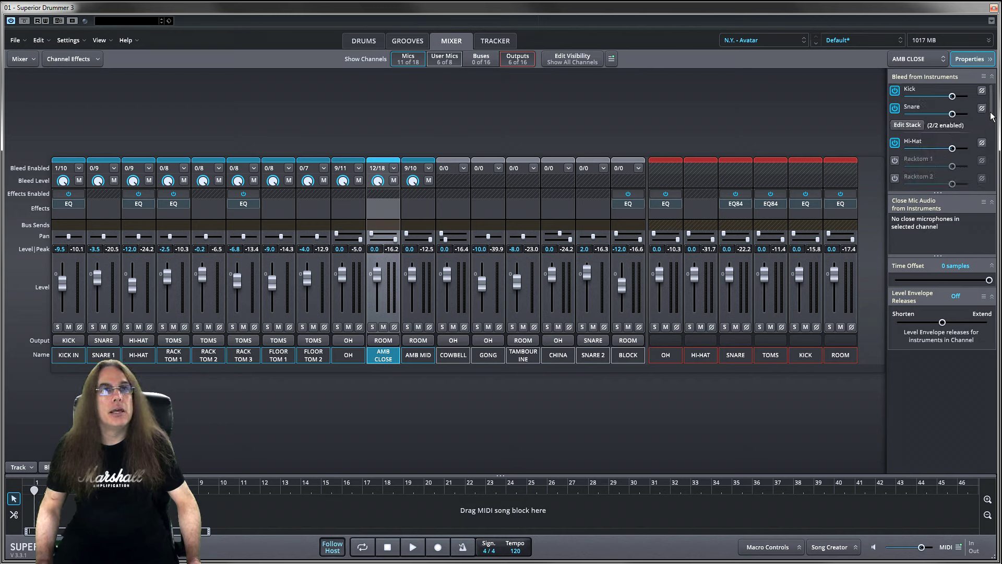
pyautogui.scroll(-5, 987, 166)
pyautogui.scroll(-3, 987, 166)
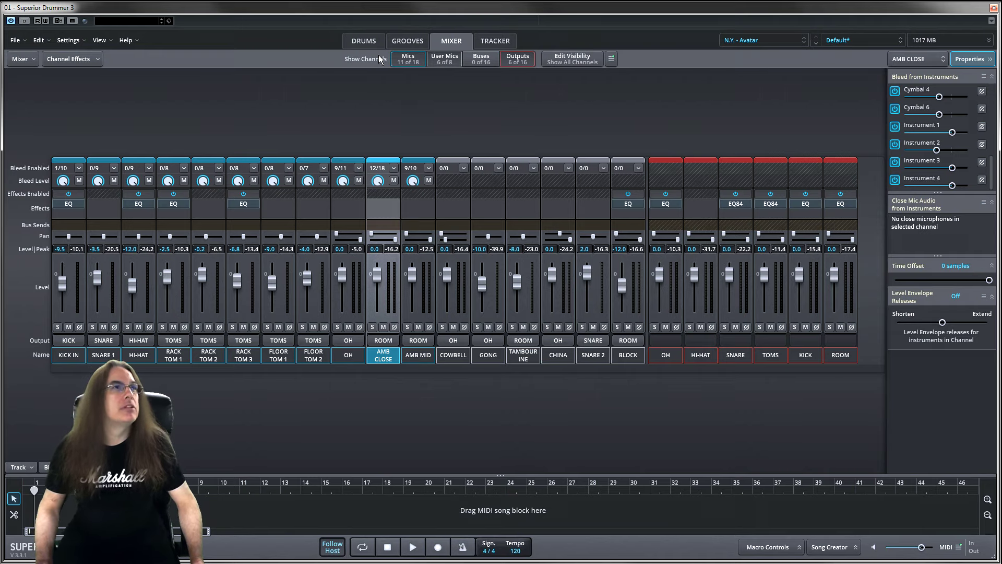
# - Check the cowbell on the drum kit, and compare the close mic sources of the GONG, TAMBOURINE and CHINA mixer channels
pyautogui.click(364, 41)
pyautogui.click(44, 100)
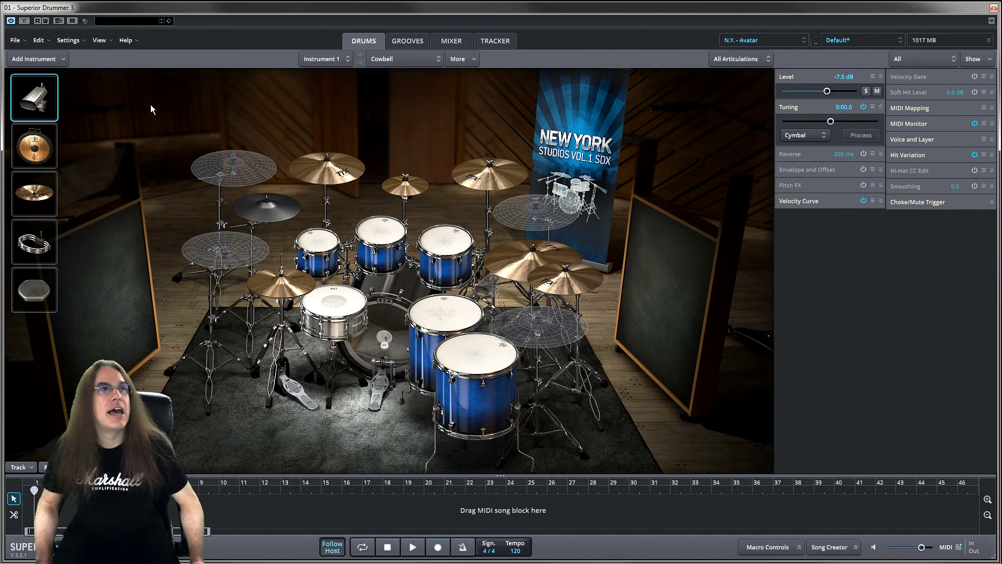
pyautogui.click(452, 40)
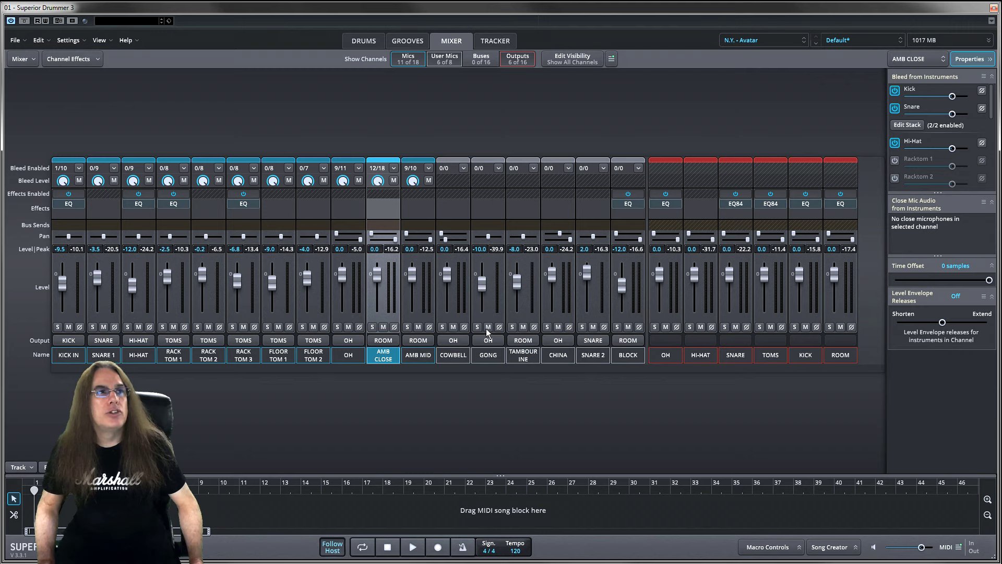
pyautogui.click(496, 264)
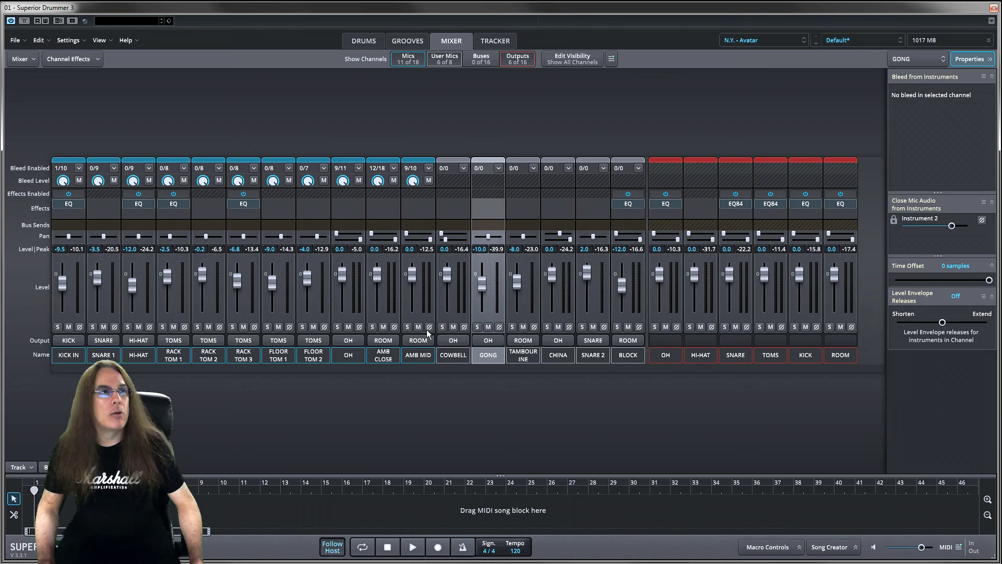
pyautogui.click(531, 283)
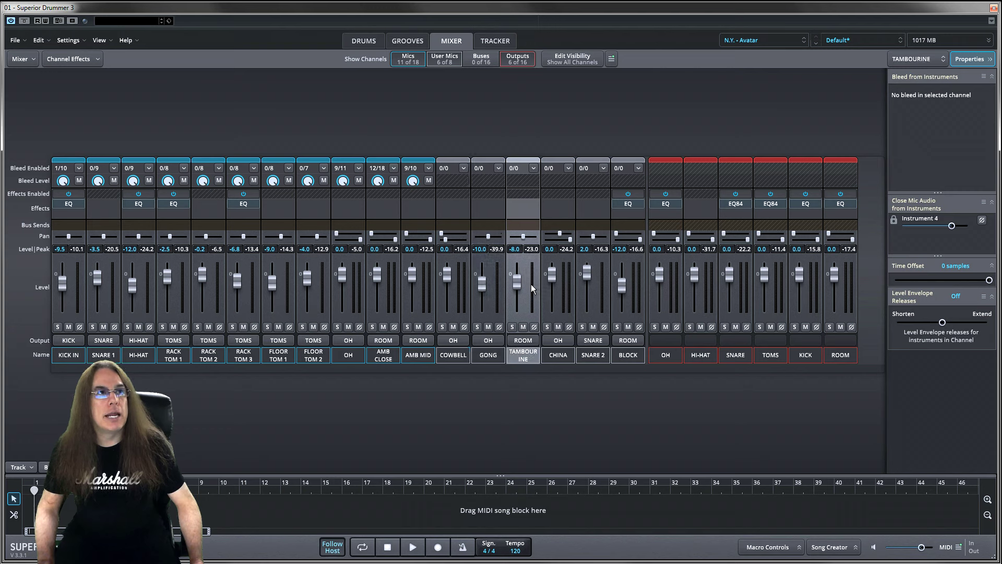
pyautogui.click(567, 282)
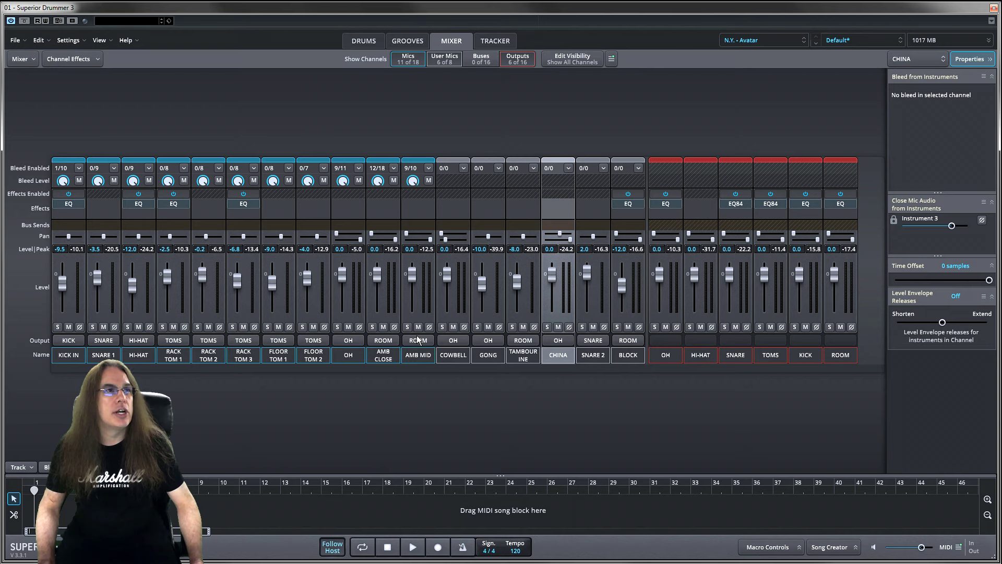
# - Solo the AMB CLOSE, OH and AMB MID channels, and audition the gong and the Chinese cymbal on the drum kit
pyautogui.click(373, 326)
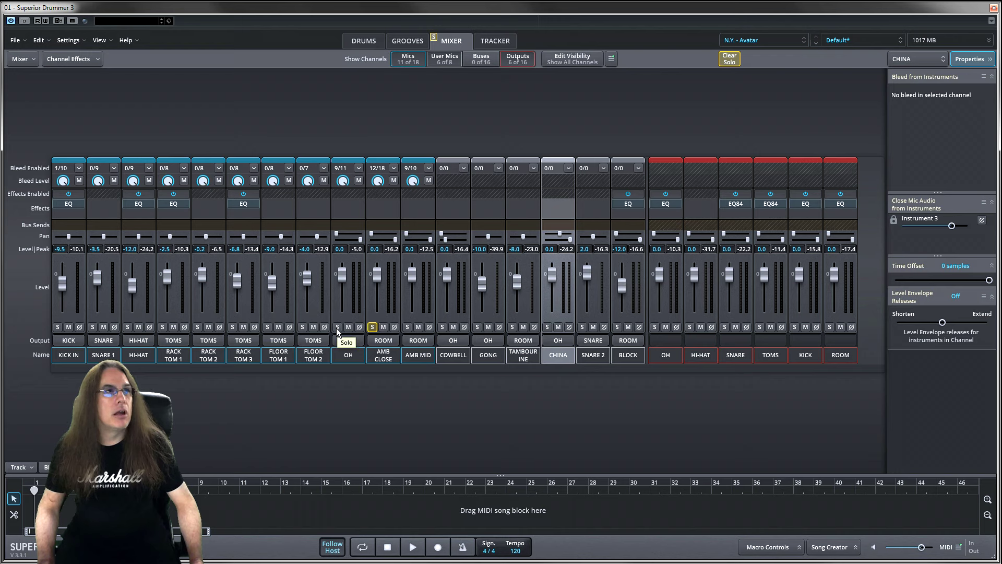
pyautogui.click(408, 327)
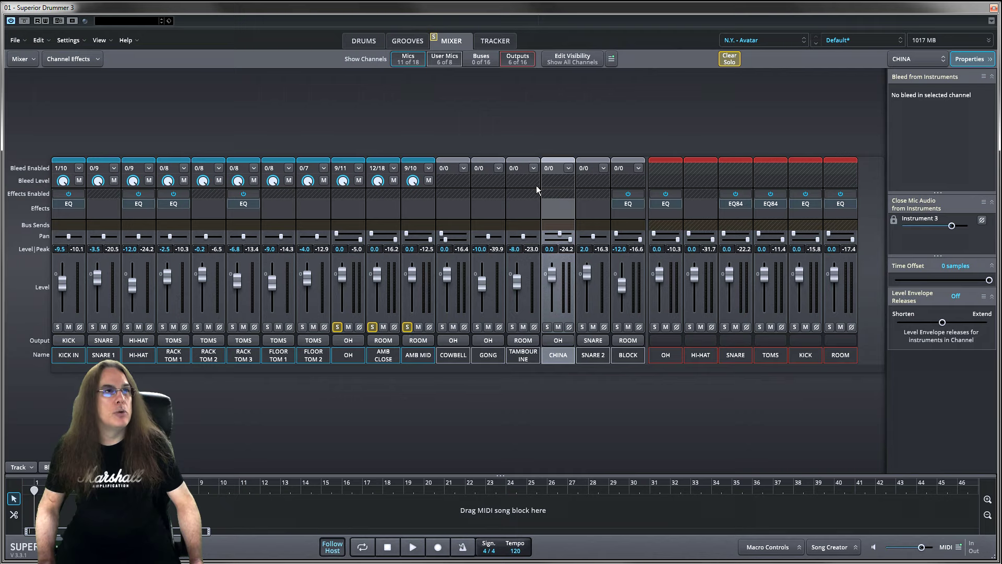
pyautogui.click(364, 40)
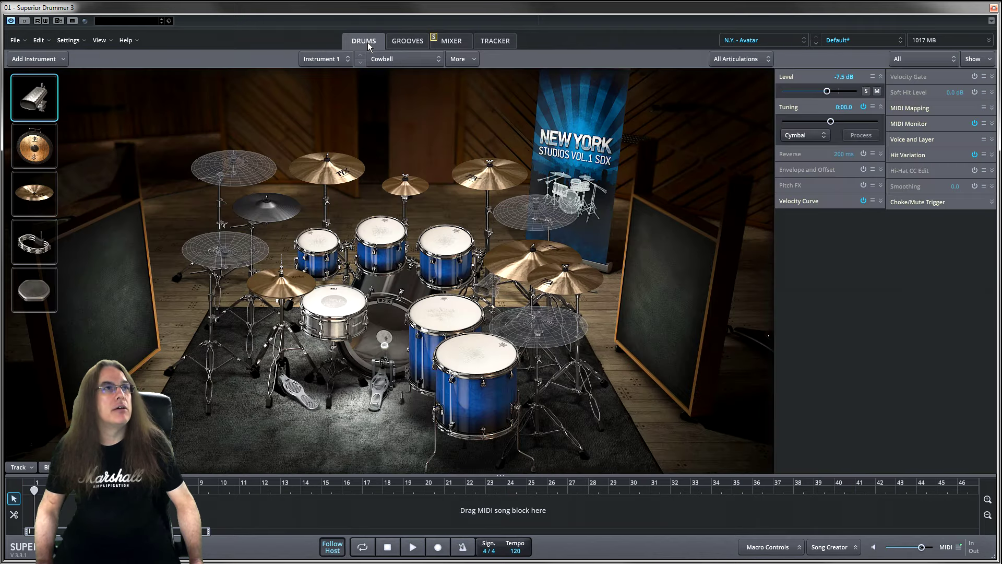
pyautogui.click(35, 151)
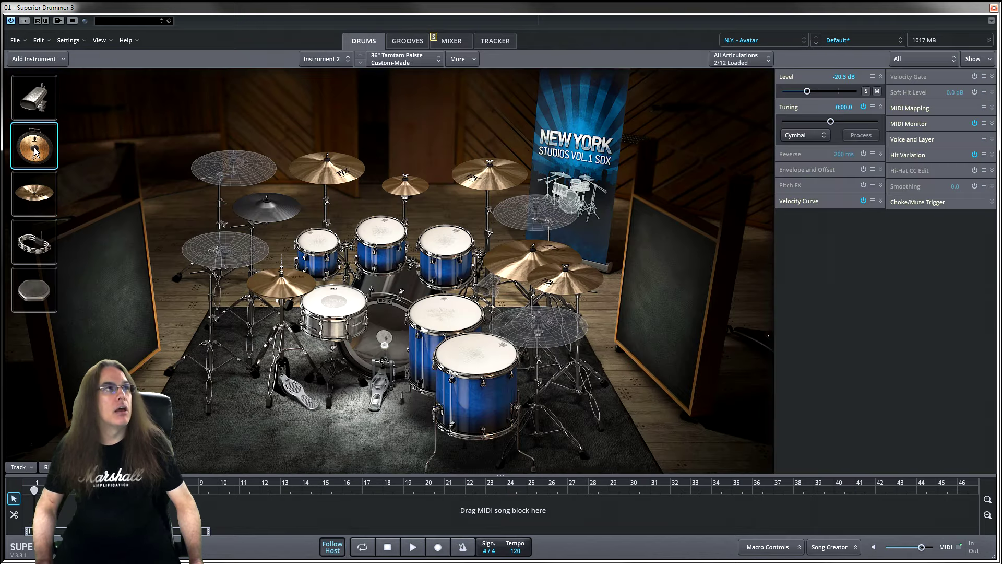
pyautogui.click(44, 200)
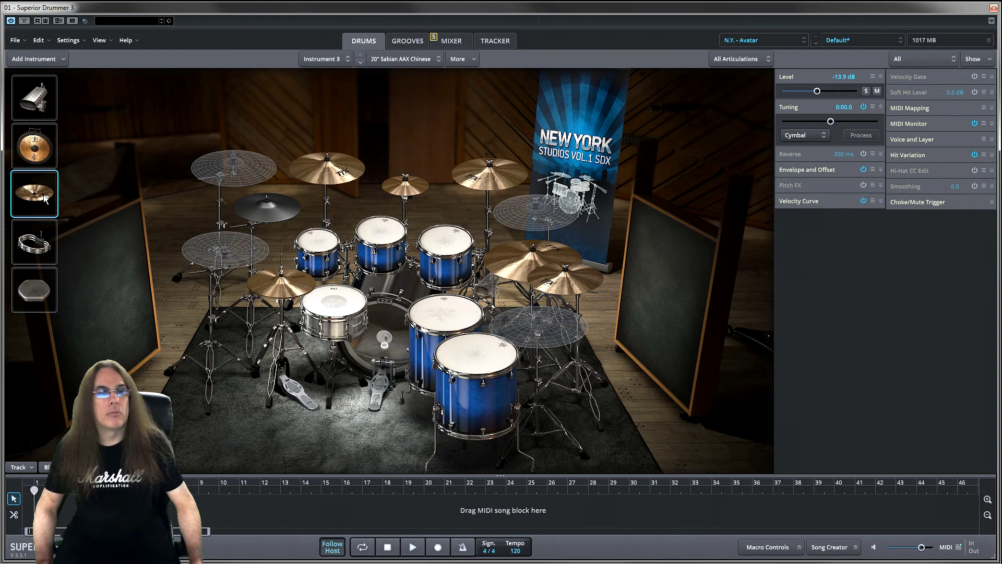
# - Clear the solos on OH, AMB CLOSE and AMB MID, revisit the drum kit, and inspect the SNARE 2 channel's close mic source
pyautogui.click(446, 43)
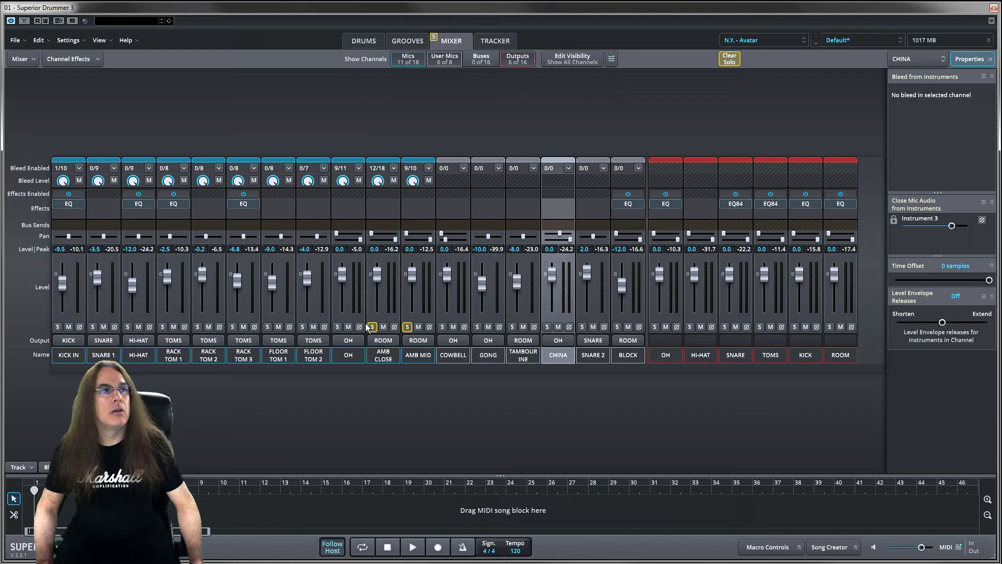
pyautogui.click(407, 327)
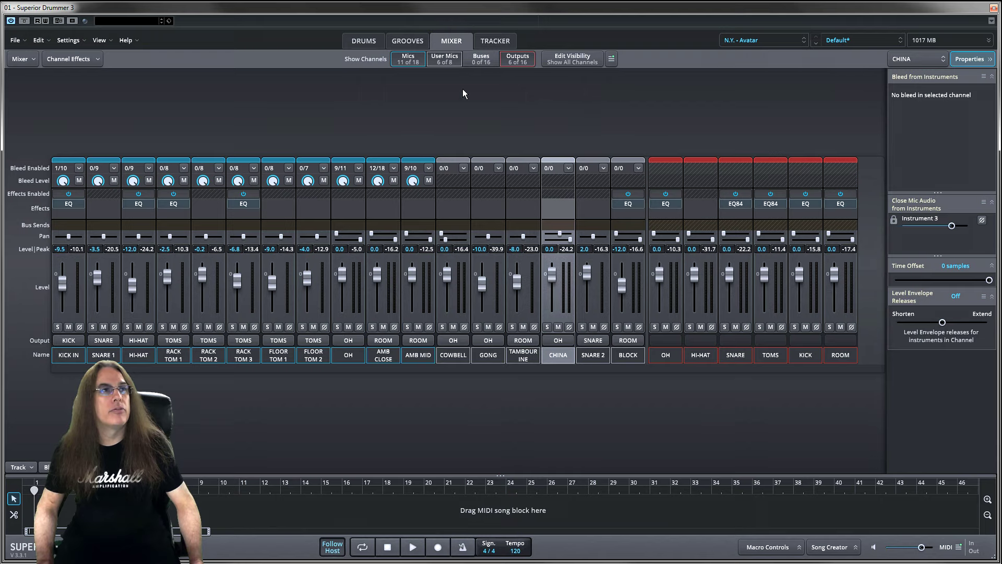
pyautogui.click(361, 41)
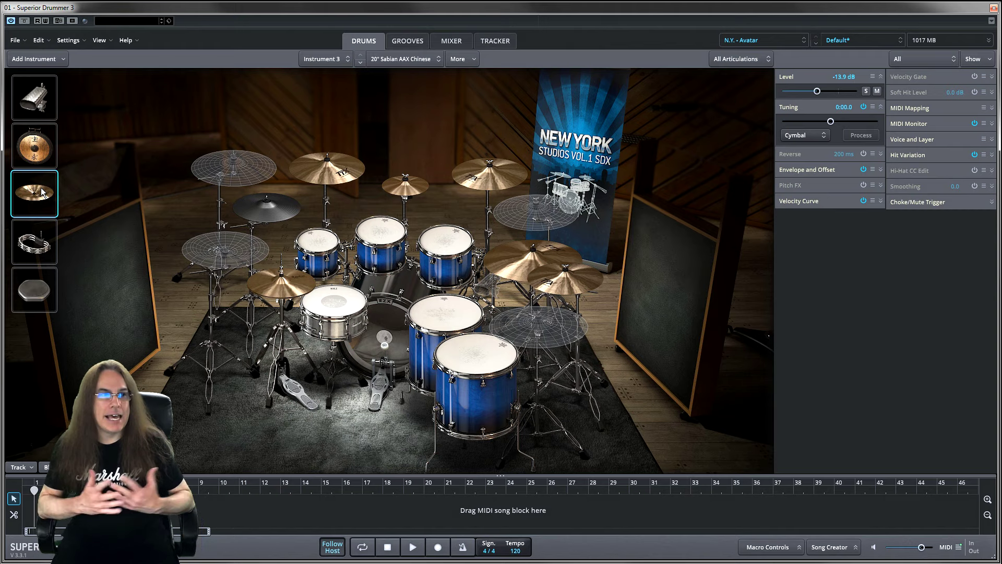
pyautogui.click(452, 41)
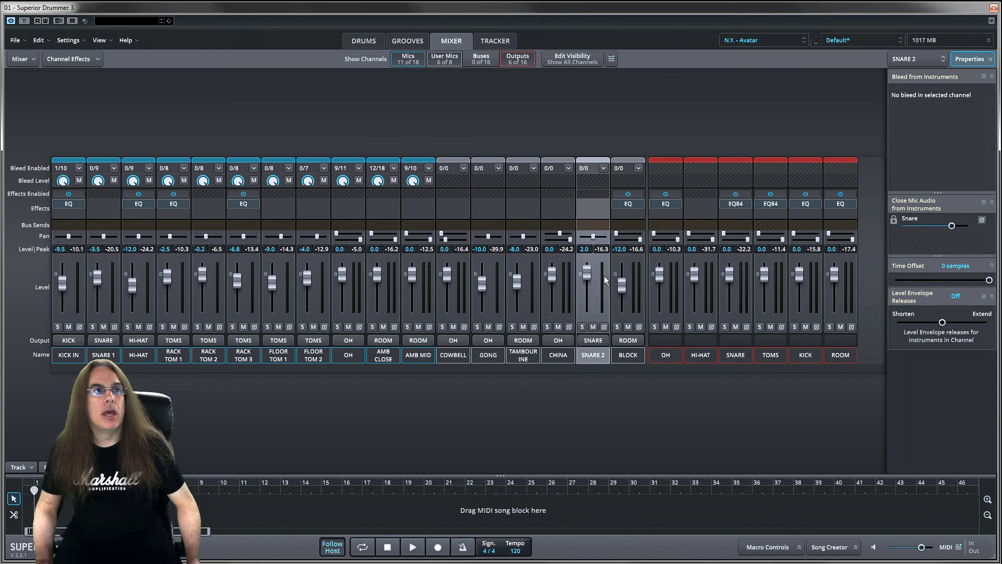
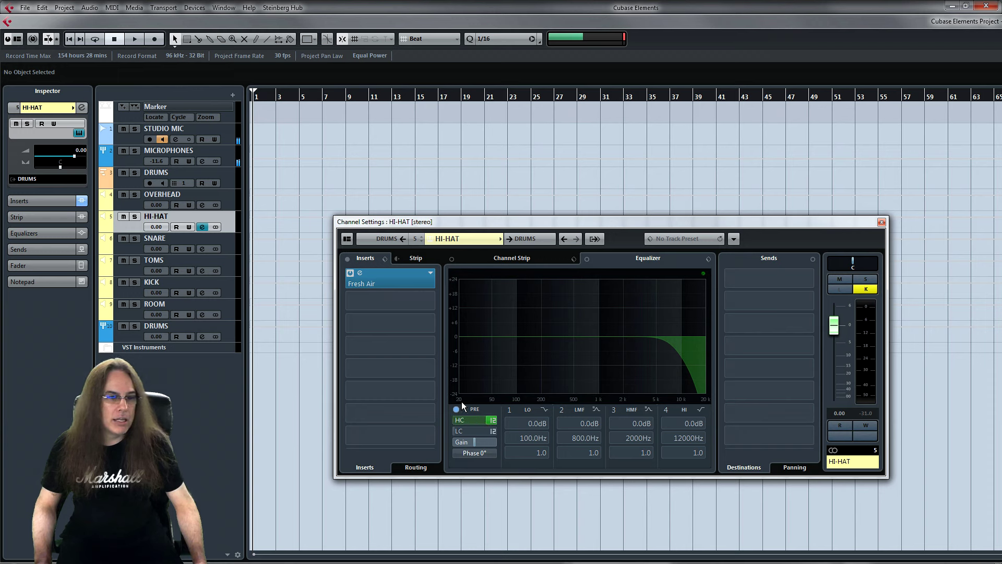
# - In Cubase, inspect the Fresh Air insert on the HI-HAT channel and compare its active and bypassed sound
pyautogui.click(359, 273)
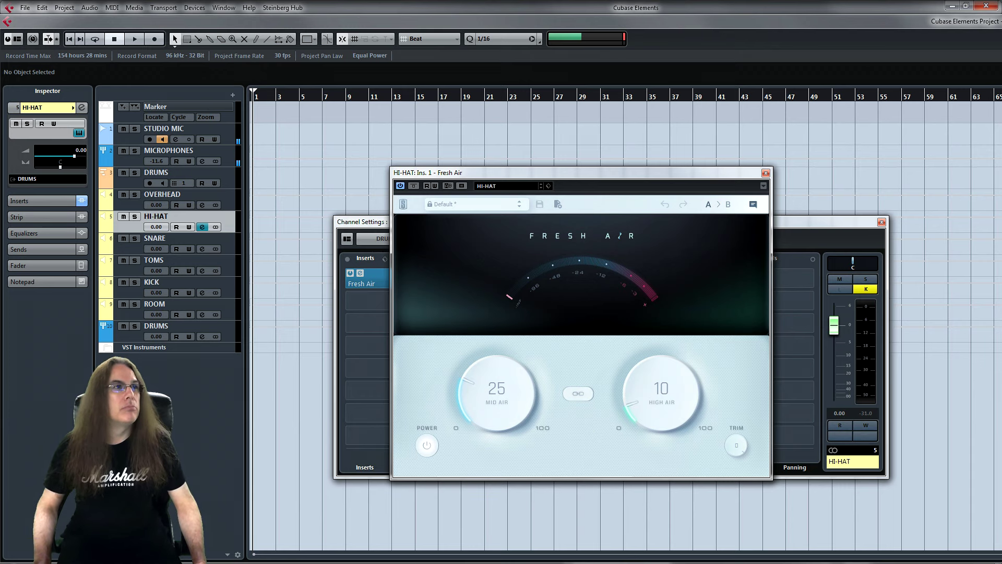
pyautogui.press('space')
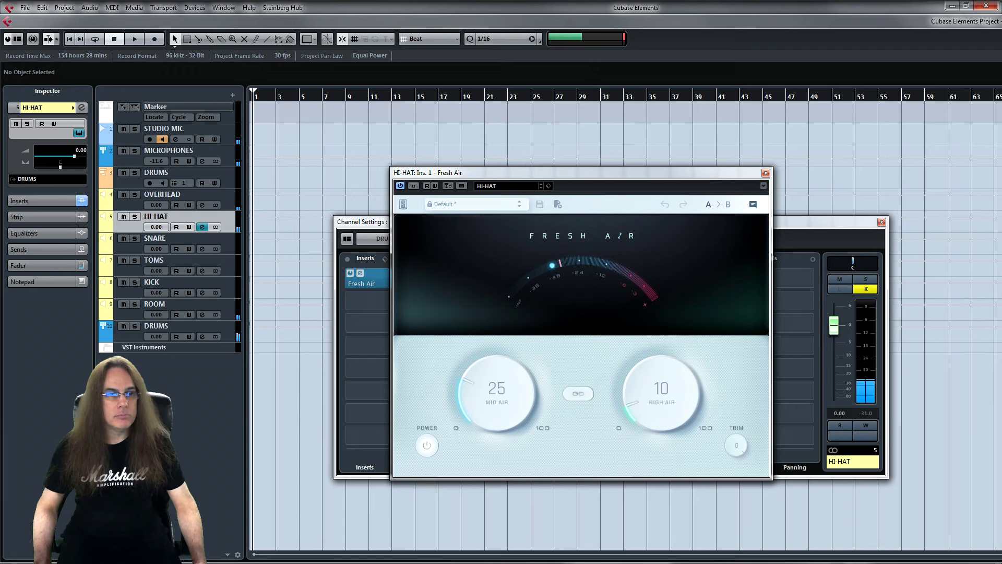
pyautogui.press('space')
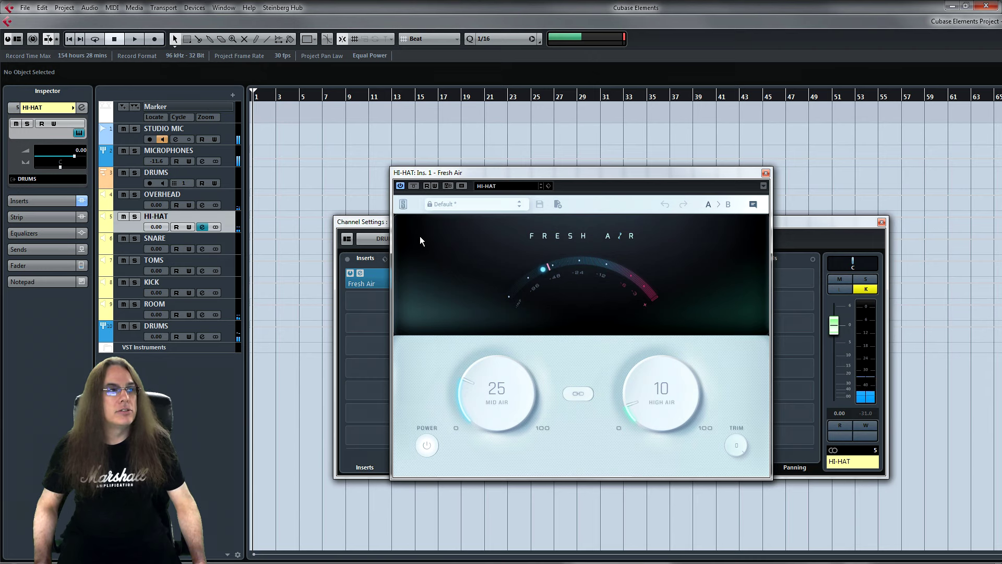
pyautogui.click(414, 187)
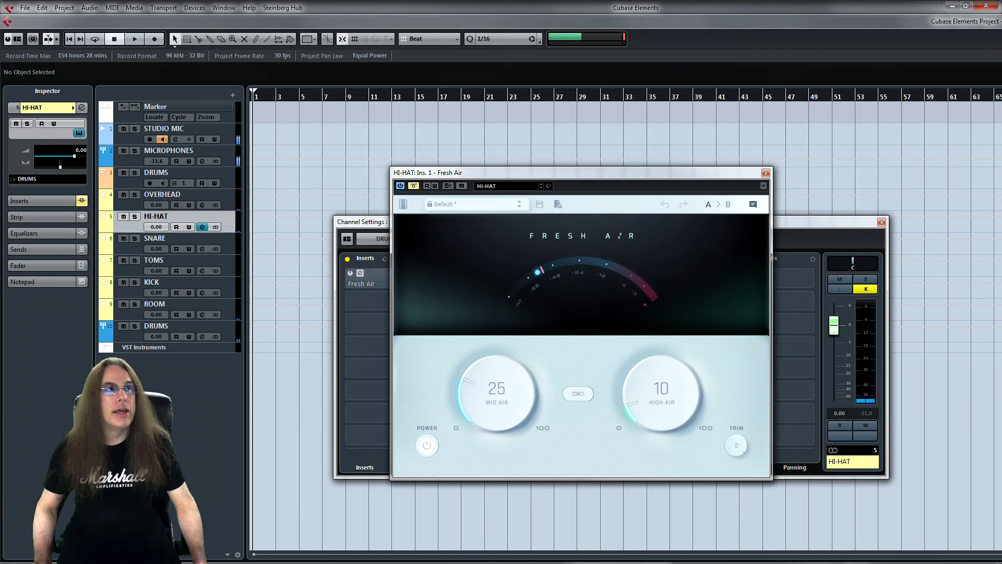
pyautogui.click(413, 187)
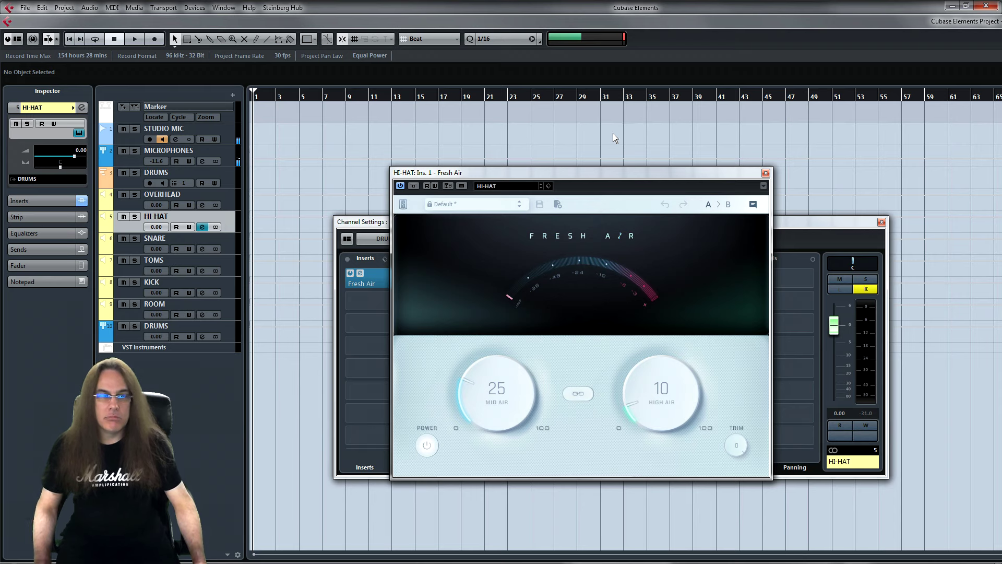
pyautogui.click(768, 174)
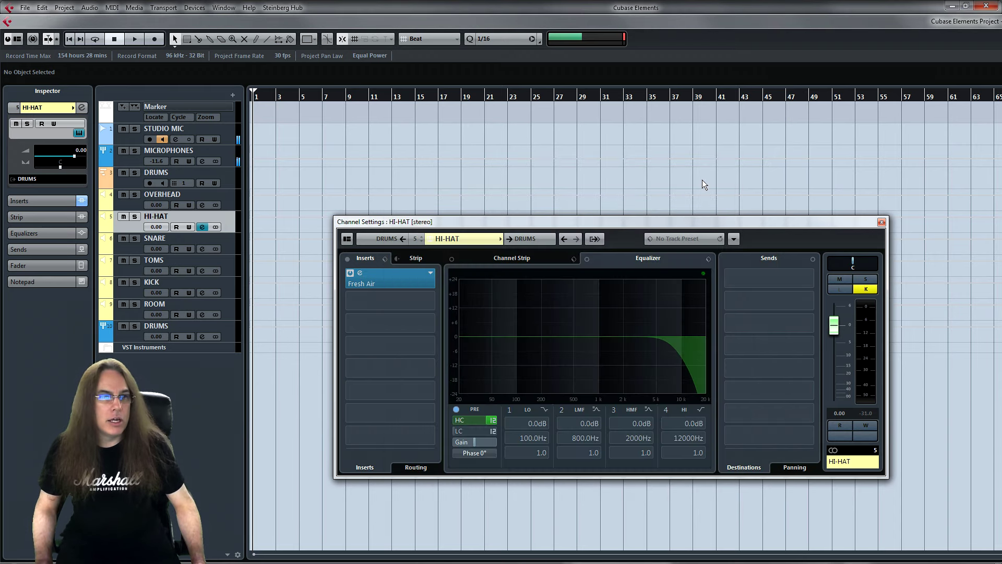
# - Check the SNARE channel's inserts and examine the Gate settings on the TOMS channel
pyautogui.click(134, 246)
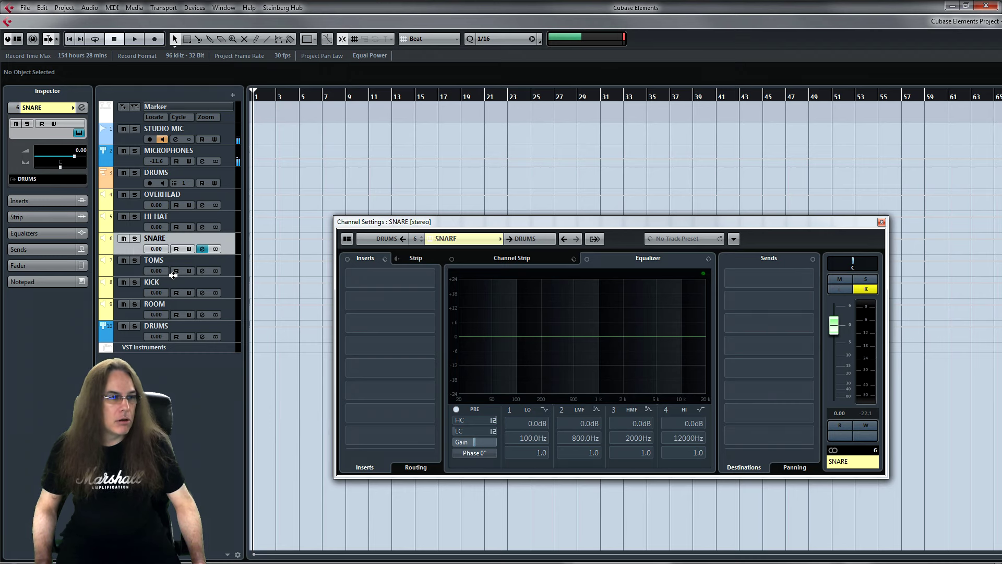
pyautogui.click(138, 268)
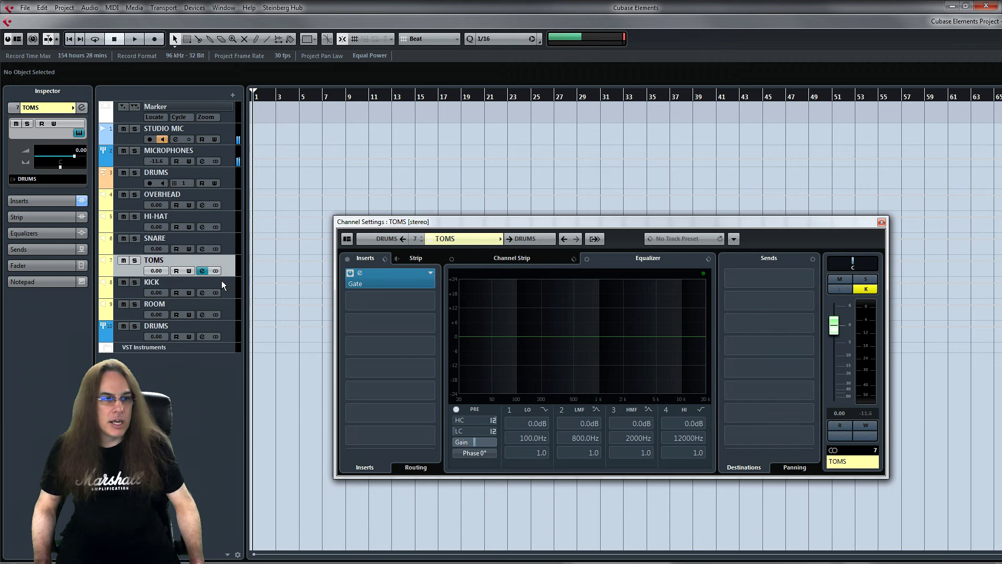
pyautogui.click(360, 273)
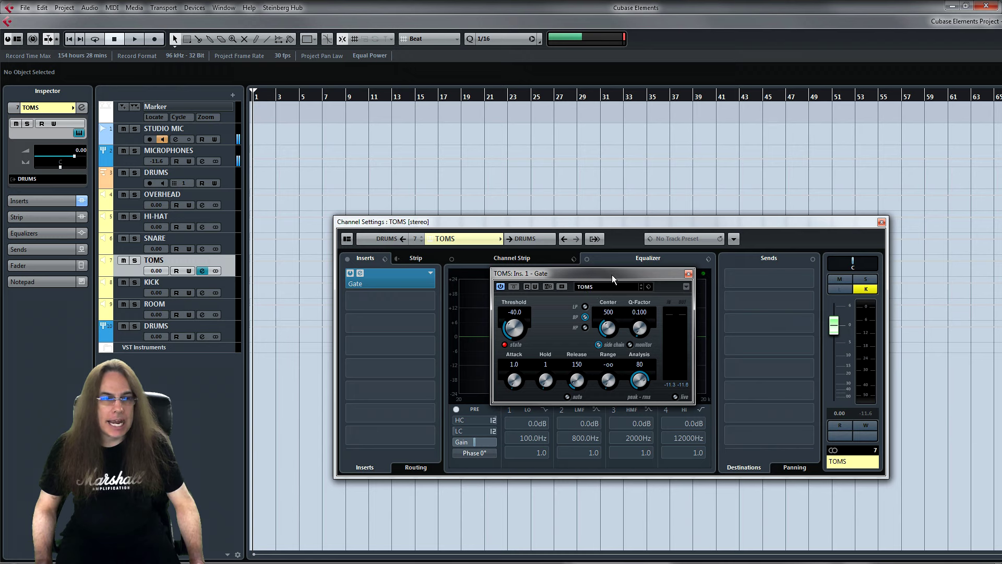
pyautogui.moveTo(612, 275); pyautogui.dragTo(612, 304)
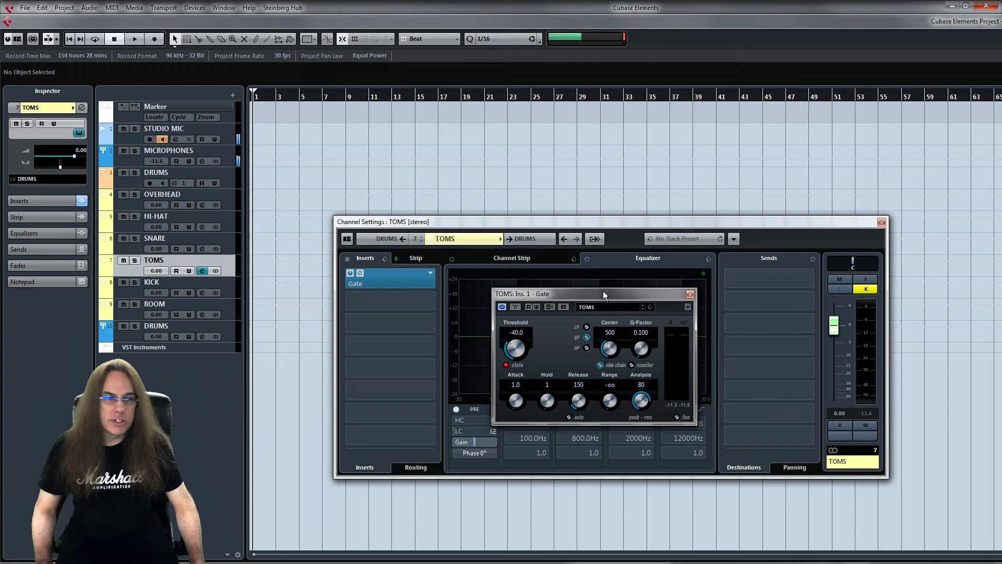
pyautogui.moveTo(598, 293); pyautogui.dragTo(598, 297)
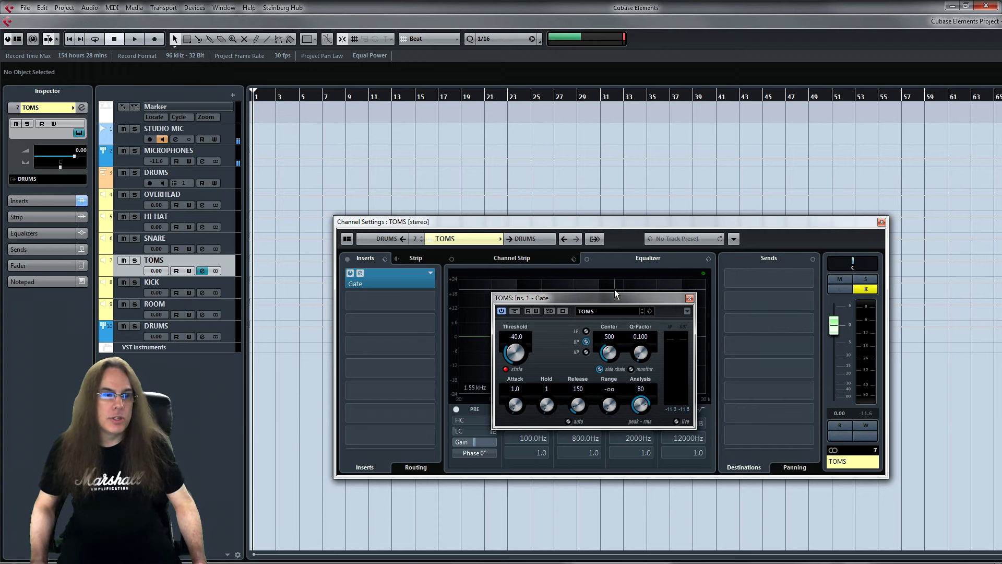
pyautogui.click(689, 298)
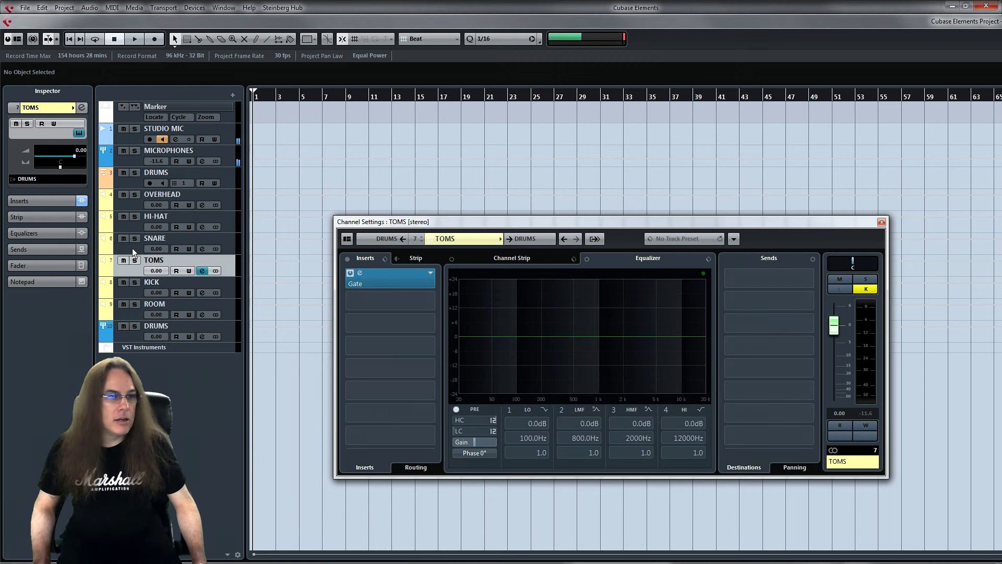
# - Examine the gain and peak reduction settings of the CLA-3A compressor on the KICK channel
pyautogui.click(133, 290)
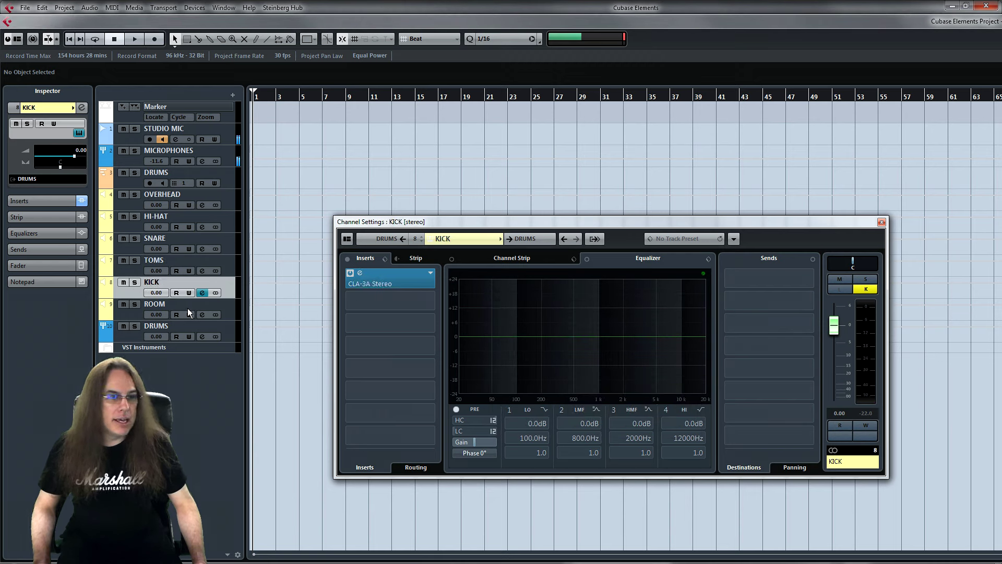
pyautogui.click(360, 272)
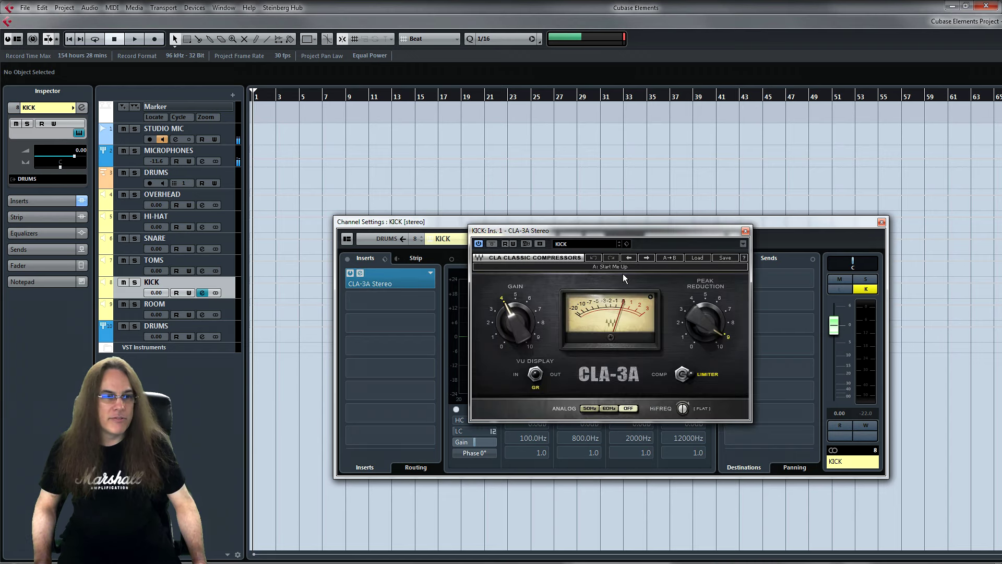
pyautogui.moveTo(661, 230); pyautogui.dragTo(653, 230)
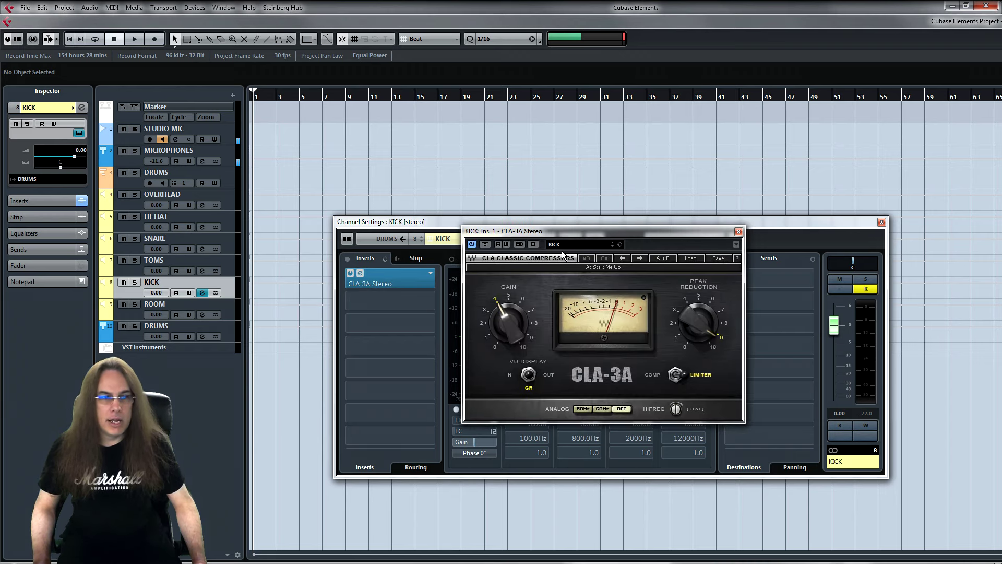
pyautogui.moveTo(505, 323)
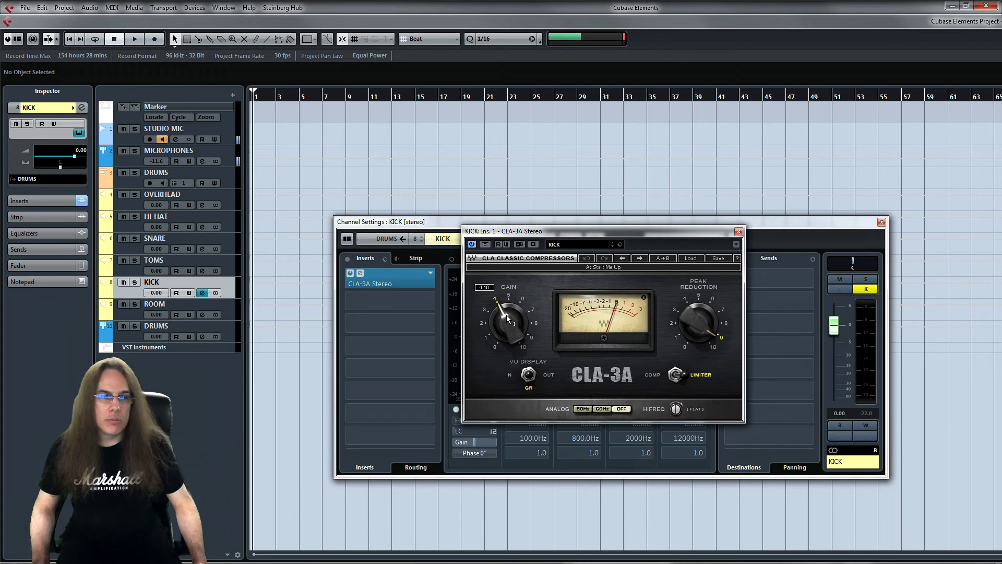
pyautogui.moveTo(690, 308)
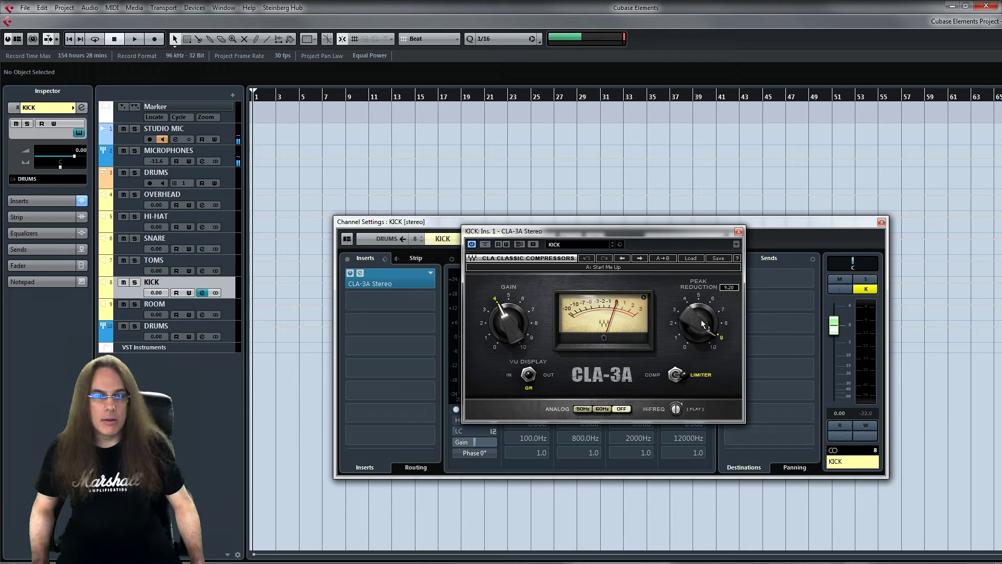
pyautogui.click(738, 231)
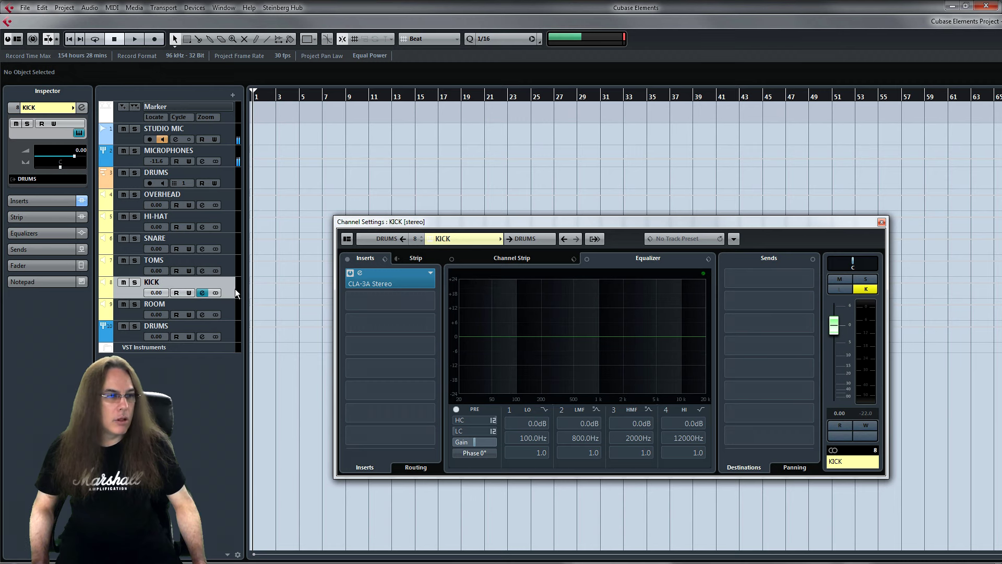
# - Examine the CLA-3A compressor's gain and peak reduction settings on the ROOM channel
pyautogui.click(131, 313)
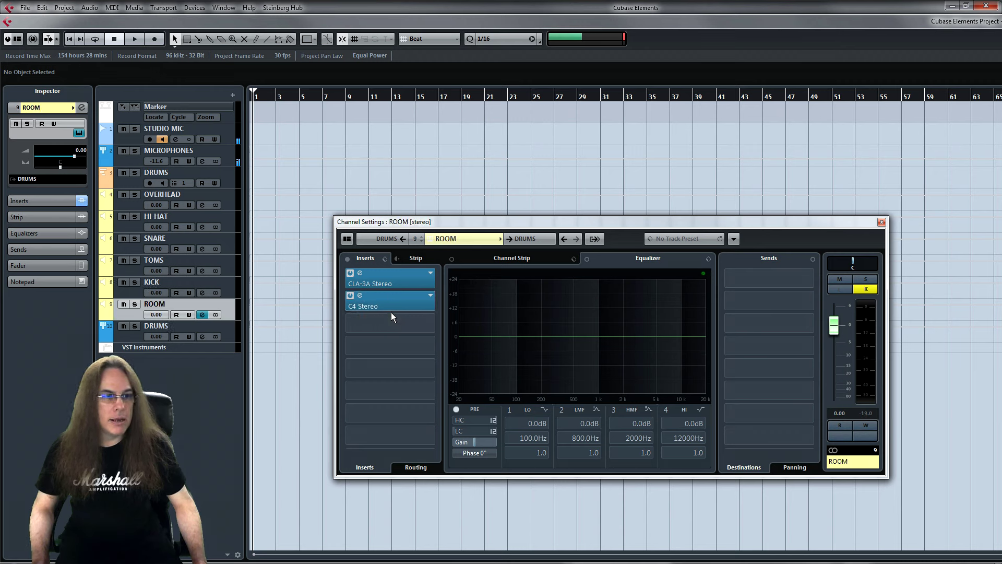
pyautogui.click(359, 273)
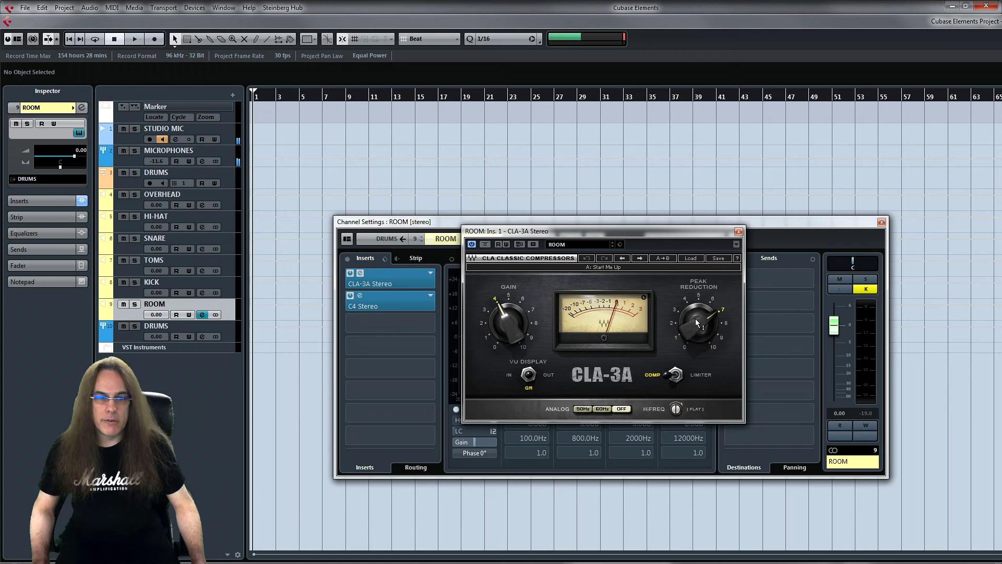
pyautogui.moveTo(695, 318)
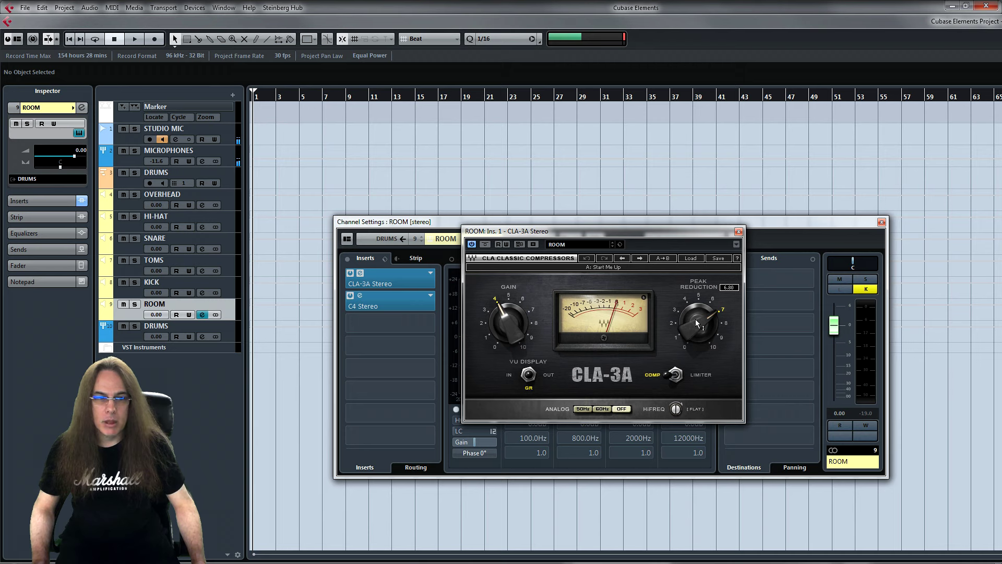
pyautogui.click(738, 231)
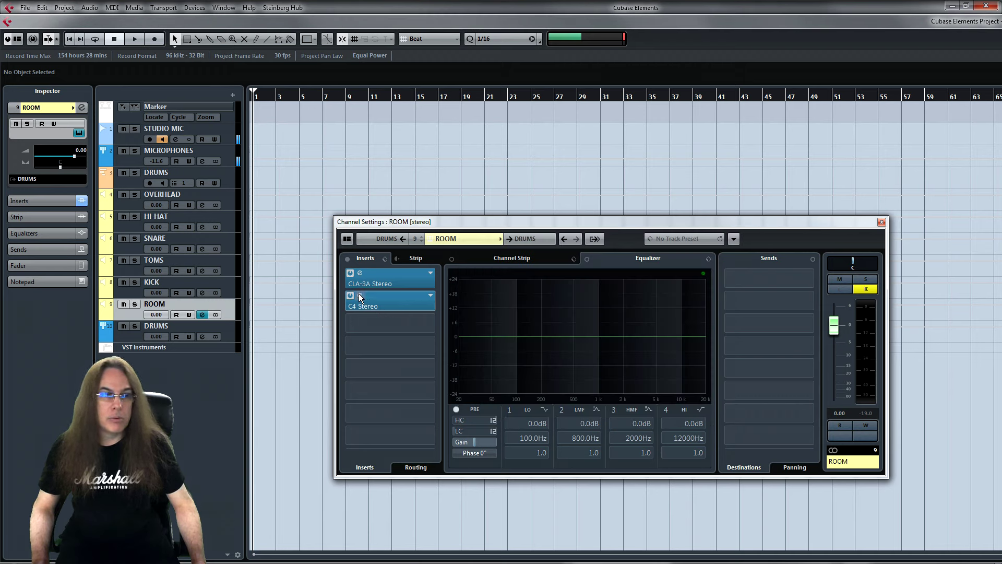
# - Inspect the C4 multiband processor's high-band settings in the second insert of the ROOM channel
pyautogui.moveTo(360, 296)
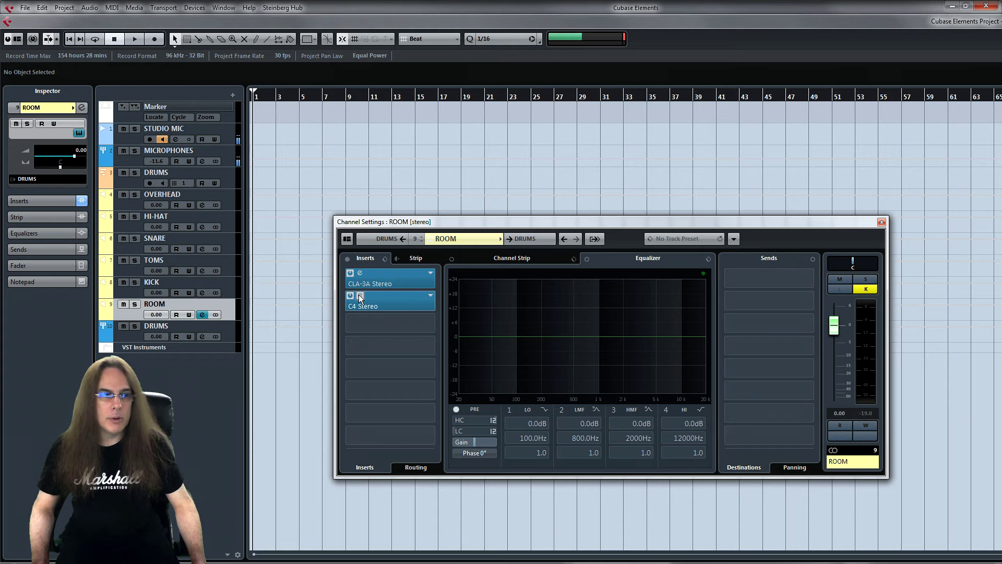
pyautogui.moveTo(690, 231); pyautogui.dragTo(611, 224)
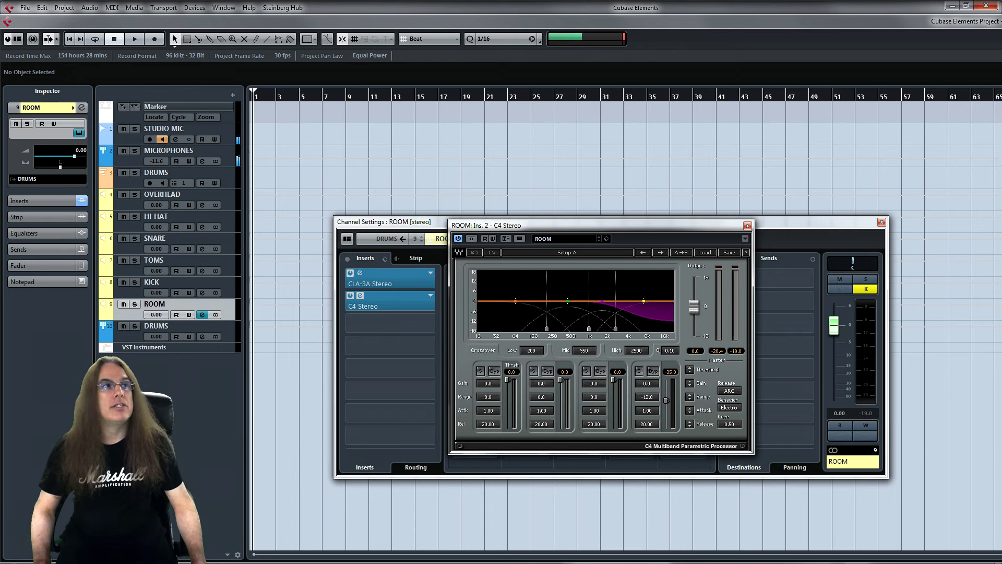
pyautogui.press('space')
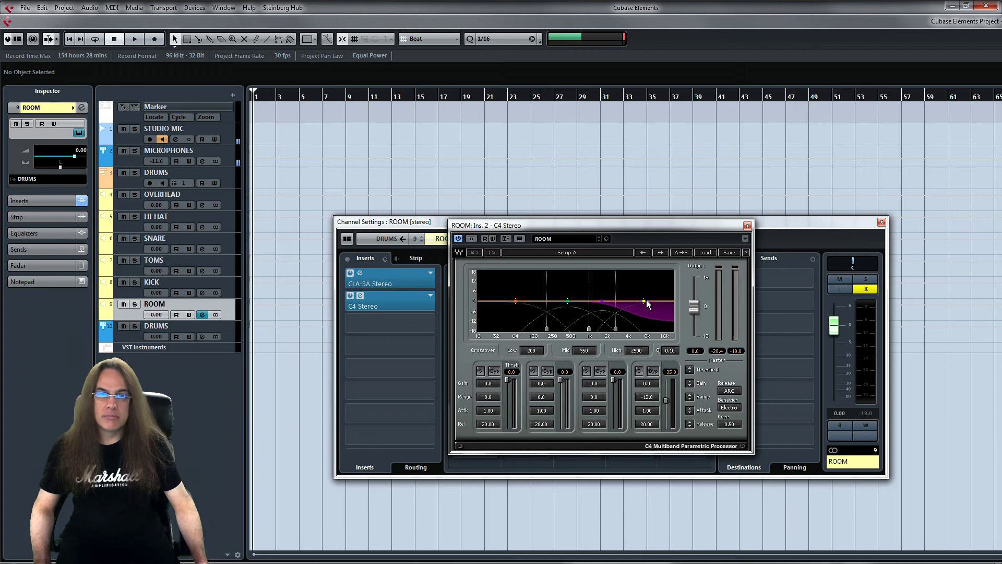
pyautogui.click(748, 226)
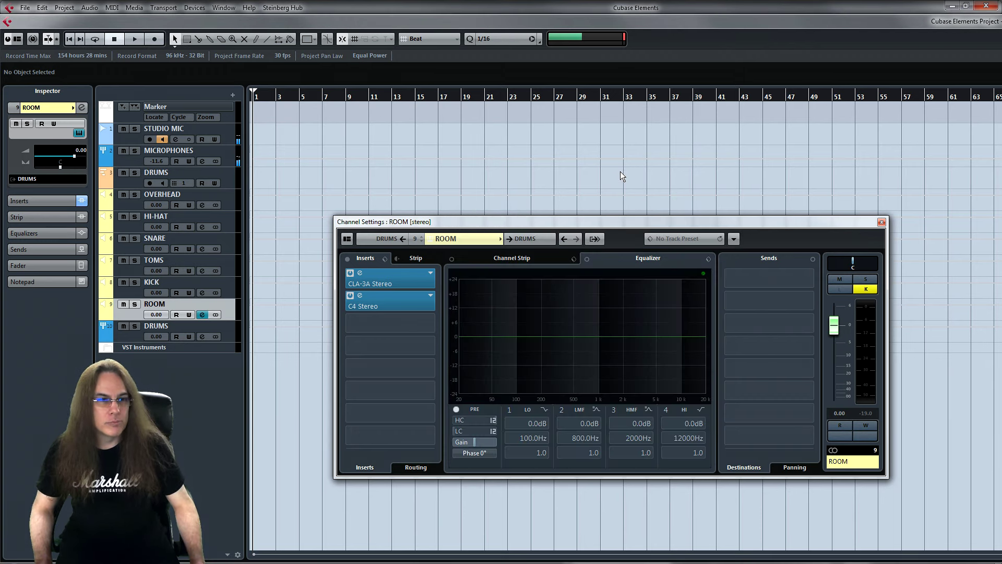
# - On the DRUMS group channel, examine the Nadir convolver and the NLS Channel insert
pyautogui.click(133, 333)
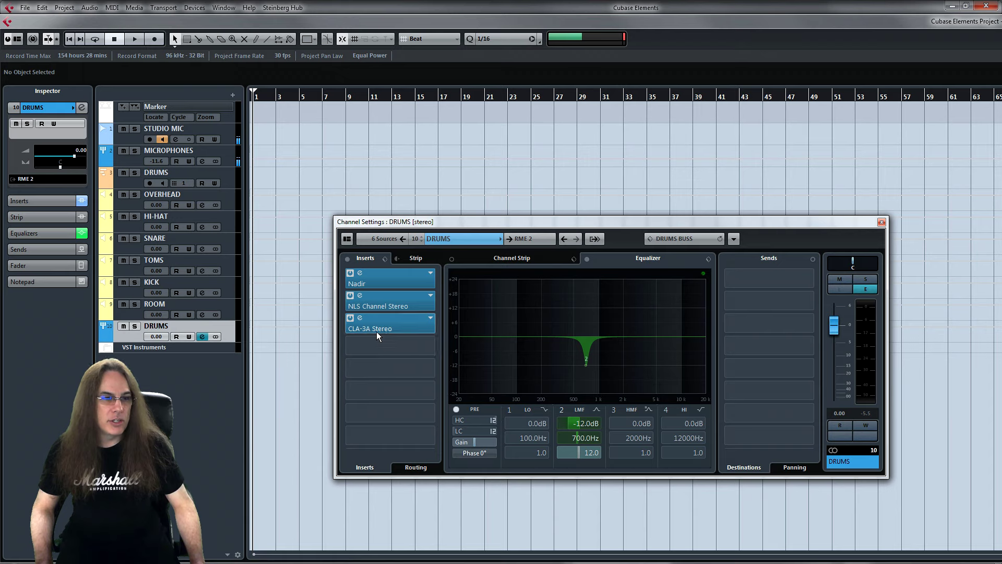
pyautogui.click(359, 272)
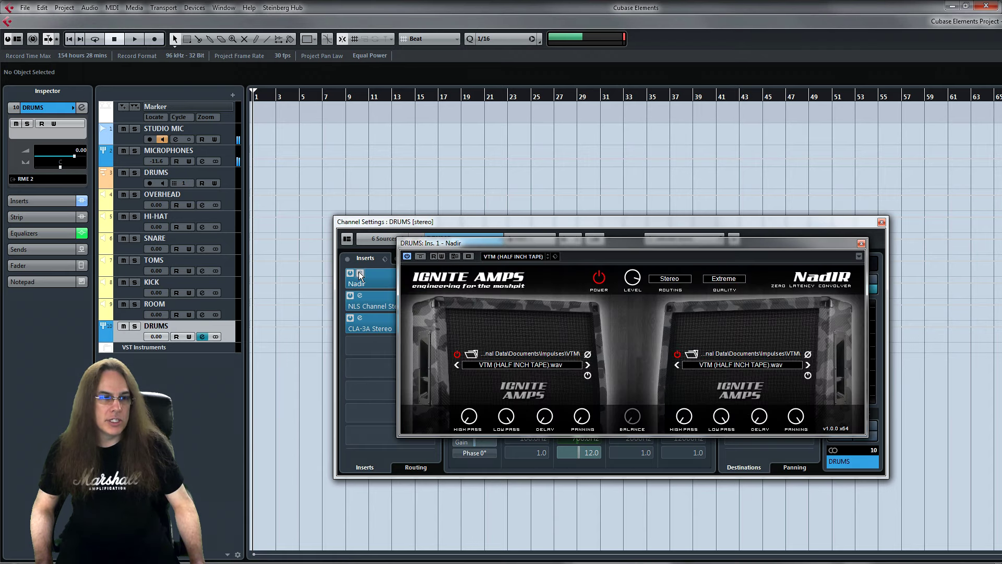
pyautogui.moveTo(651, 245); pyautogui.dragTo(636, 245)
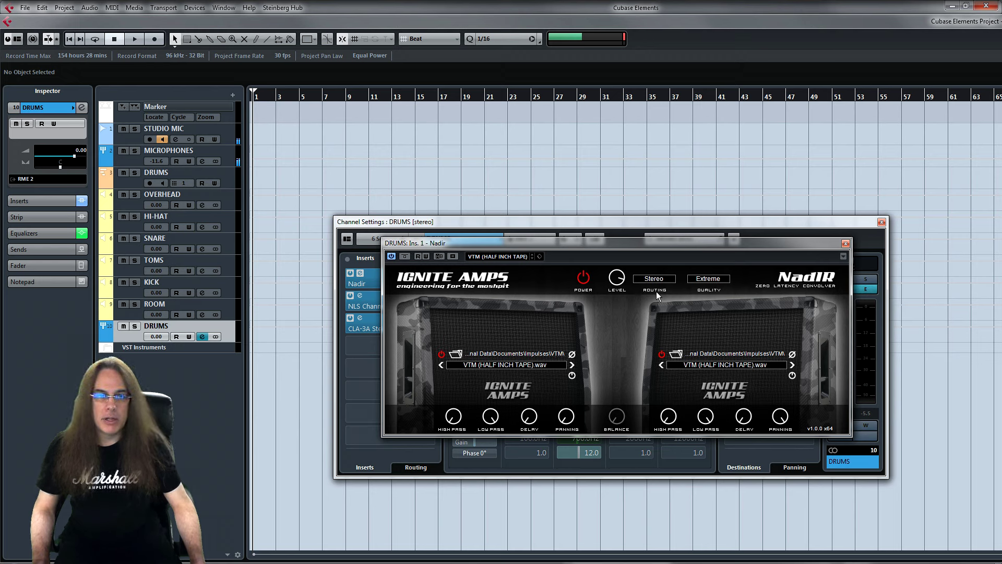
pyautogui.click(845, 243)
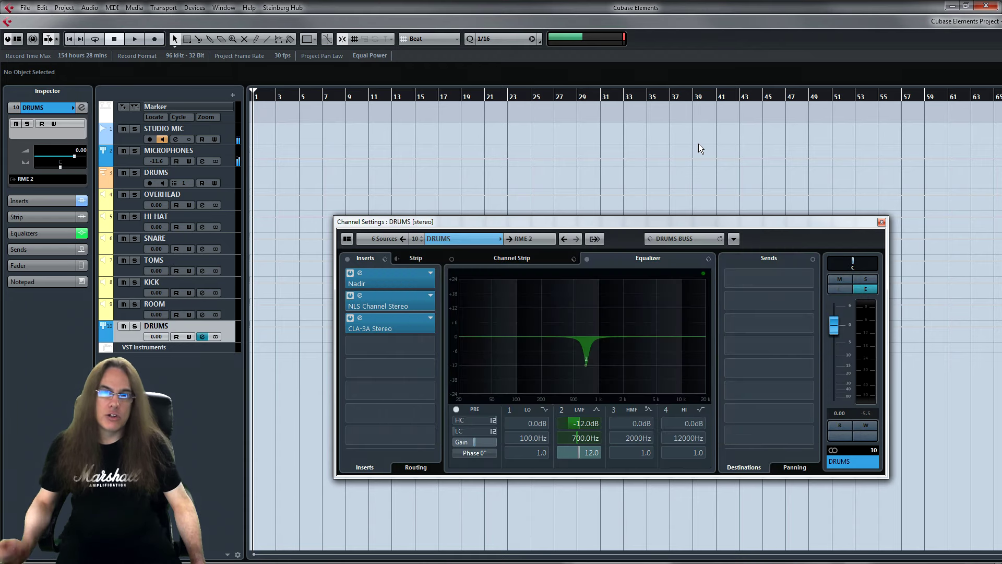
pyautogui.click(360, 295)
pyautogui.moveTo(845, 159); pyautogui.dragTo(744, 158)
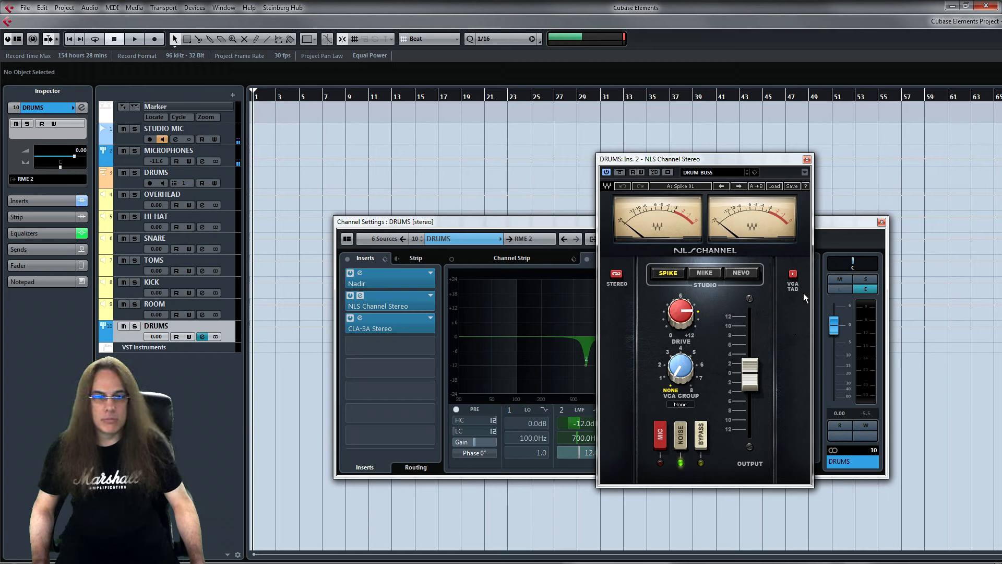
pyautogui.click(807, 159)
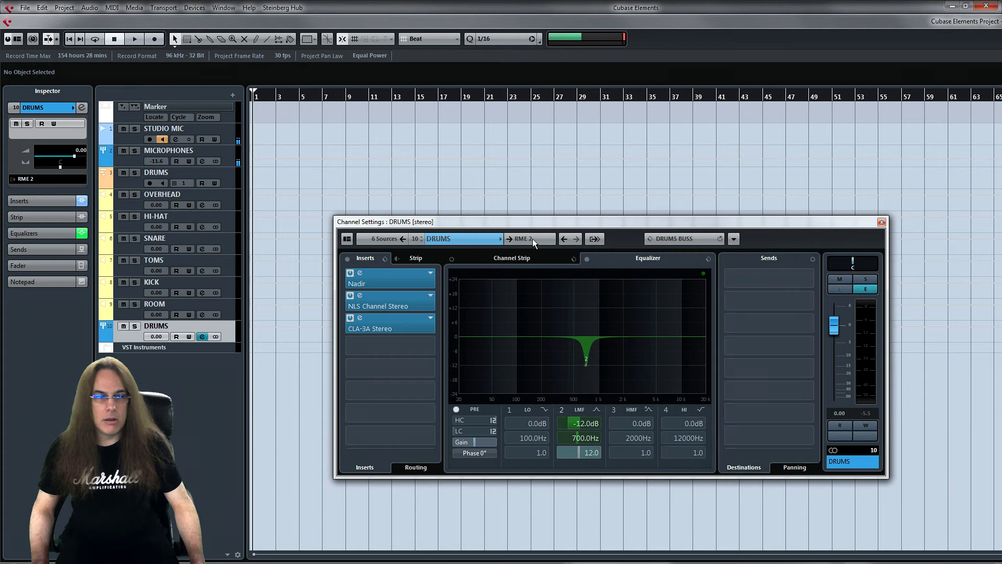
# - Examine the gain and peak reduction of the CLA-3A compressor in the third insert of the DRUMS group channel
pyautogui.click(360, 318)
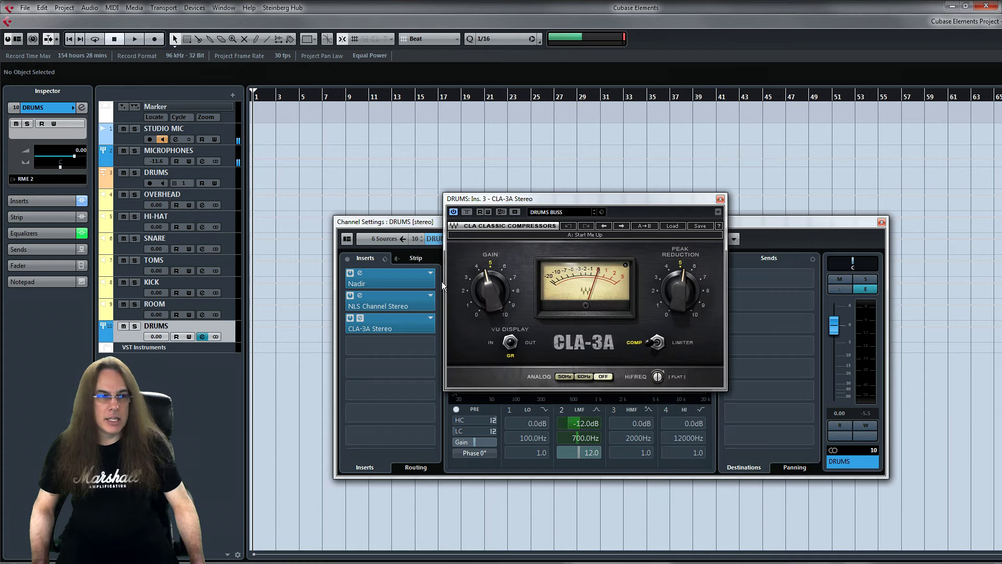
pyautogui.moveTo(603, 197); pyautogui.dragTo(604, 227)
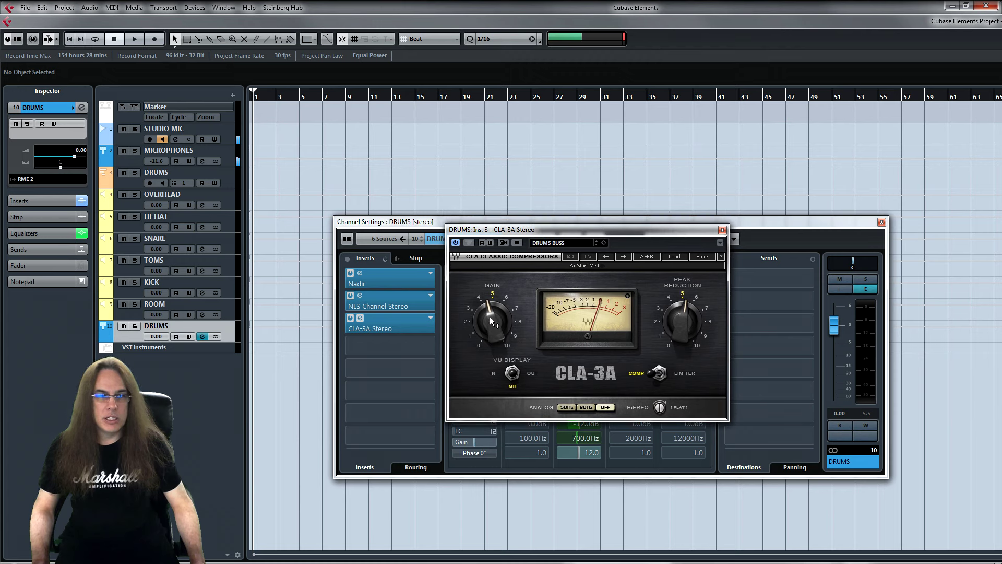
pyautogui.moveTo(490, 318)
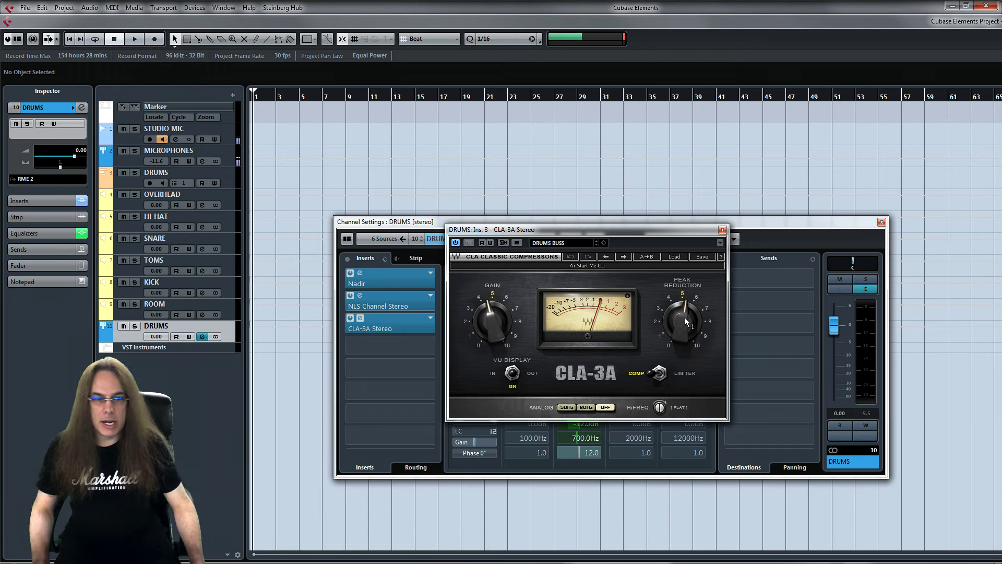
pyautogui.moveTo(685, 319)
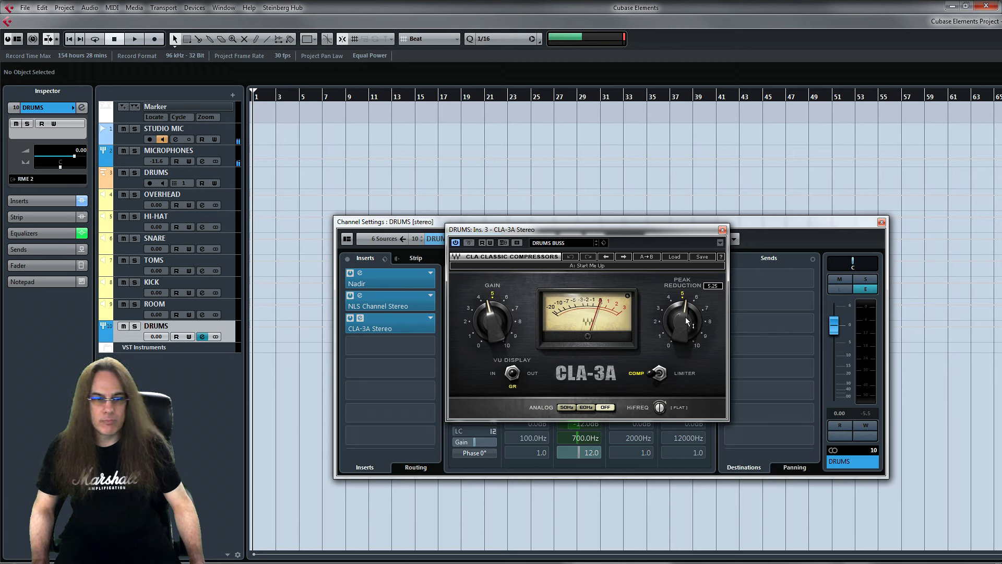
pyautogui.click(723, 230)
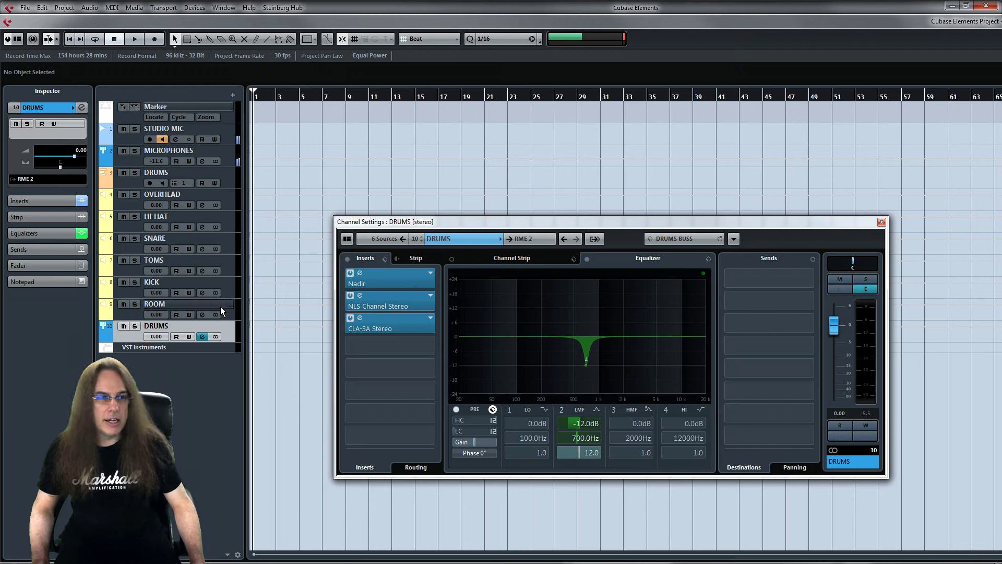
# - Review the channel settings from ROOM back up through KICK, TOMS, SNARE and HI-HAT to OVERHEAD, and close the channel settings window
pyautogui.click(130, 313)
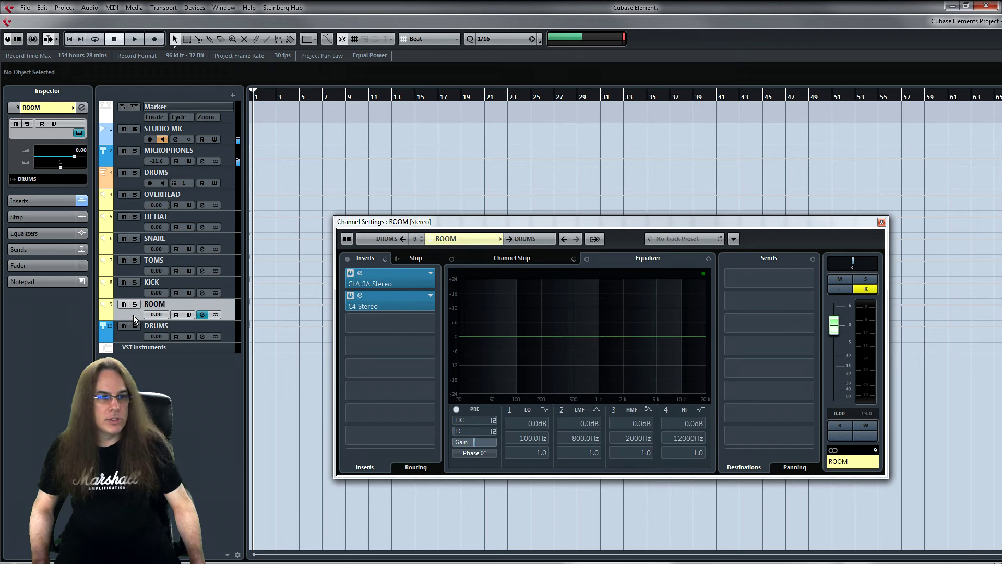
pyautogui.click(131, 293)
pyautogui.click(133, 272)
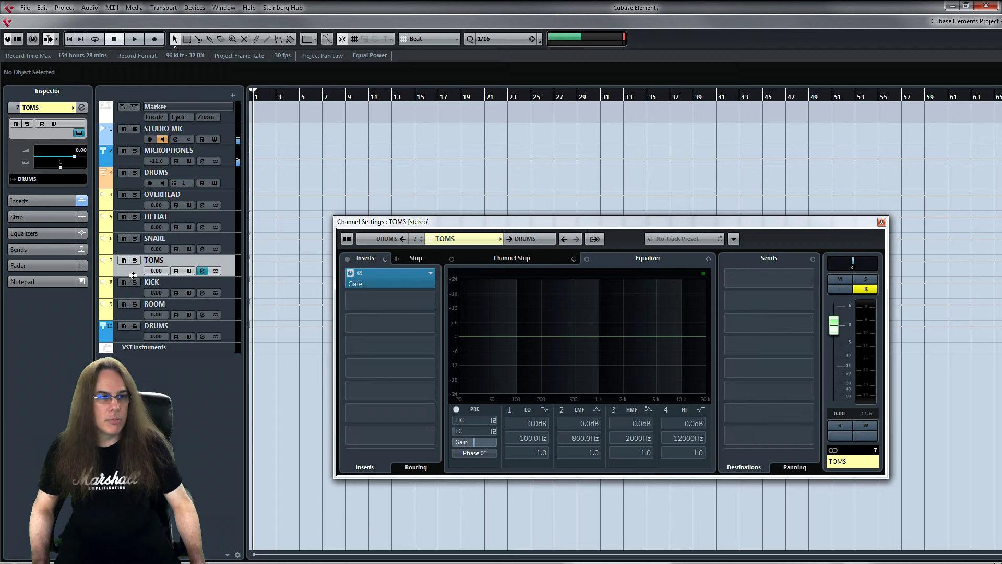
pyautogui.click(133, 246)
pyautogui.click(135, 230)
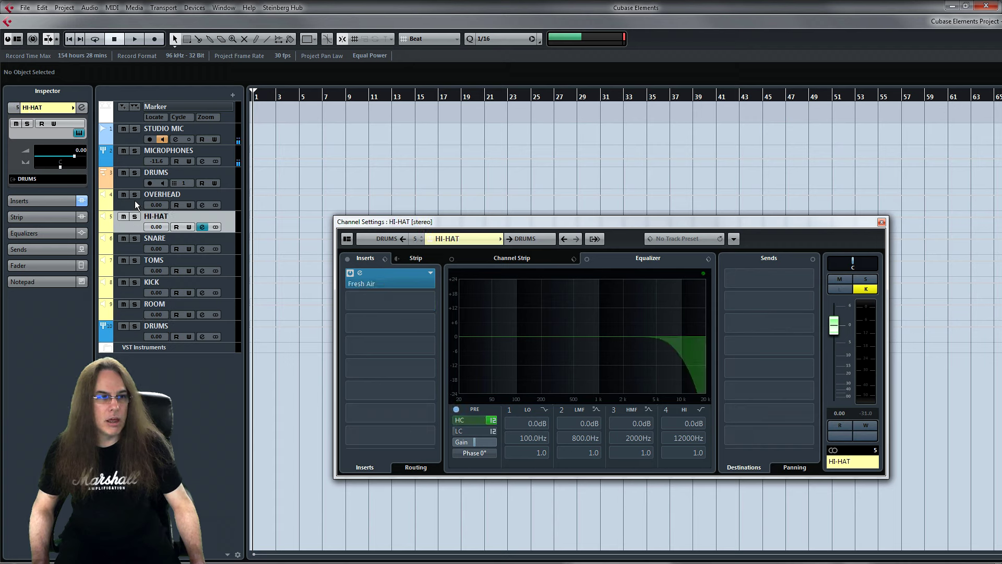
pyautogui.click(135, 202)
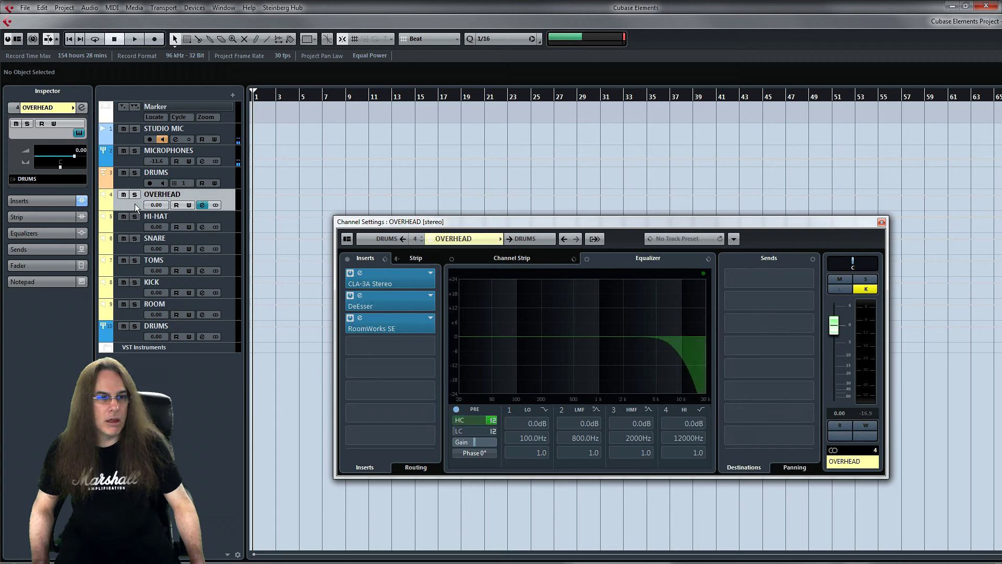
pyautogui.click(881, 223)
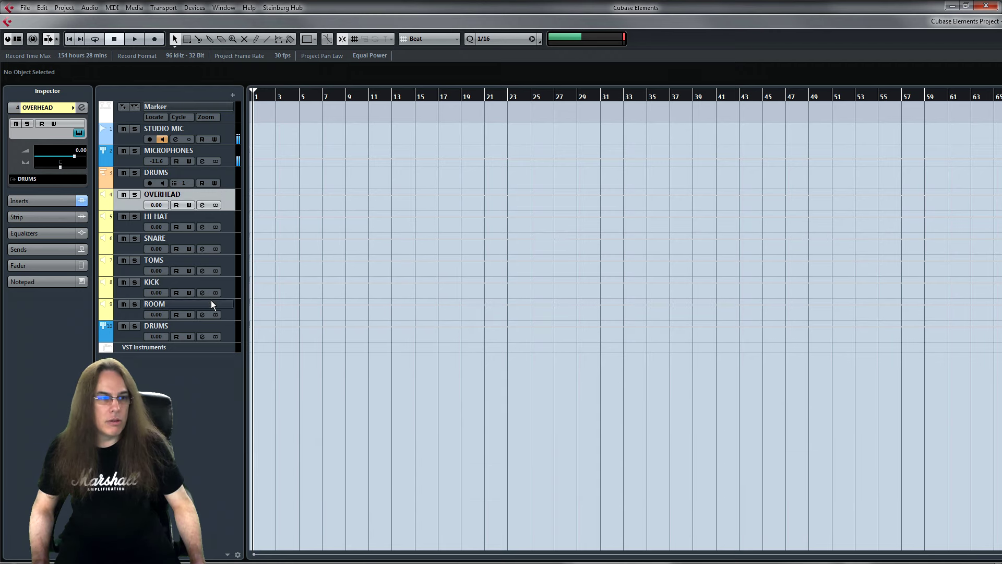
# - Highlight the drum output tracks from OVERHEAD to ROOM together, and the DRUMS group track they feed
pyautogui.click(132, 336)
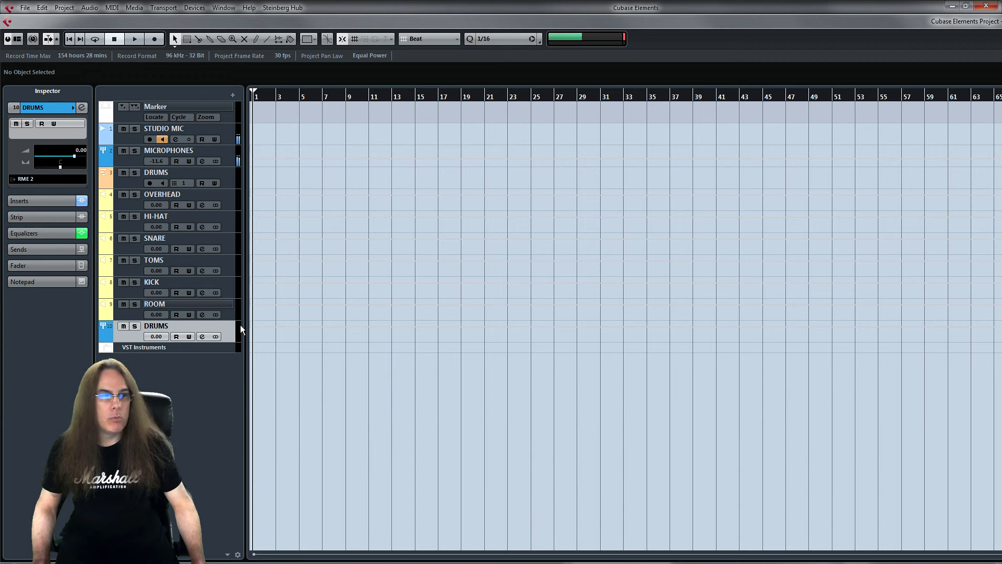
pyautogui.click(133, 204)
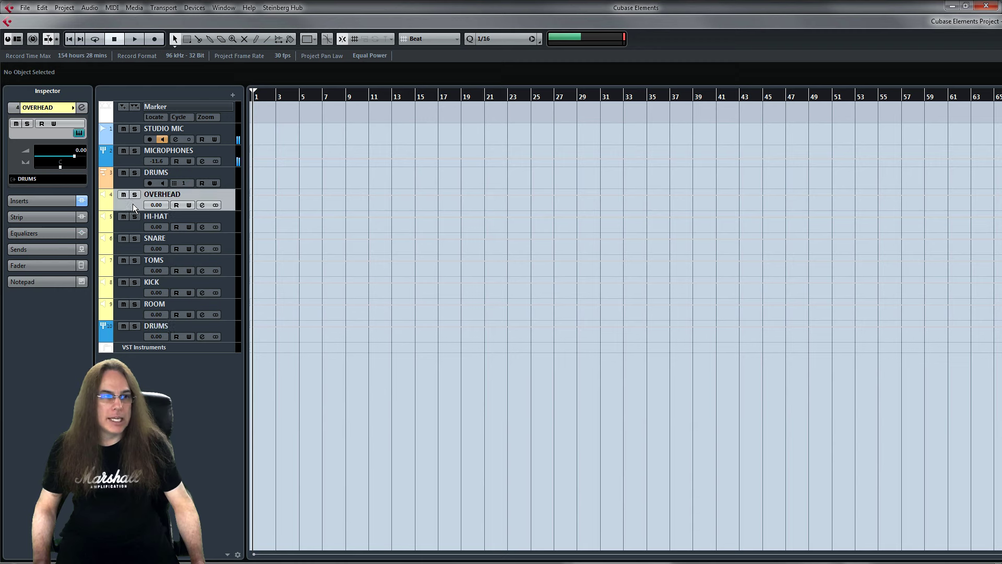
pyautogui.keyDown('shift'); pyautogui.click(134, 314); pyautogui.keyUp('shift')
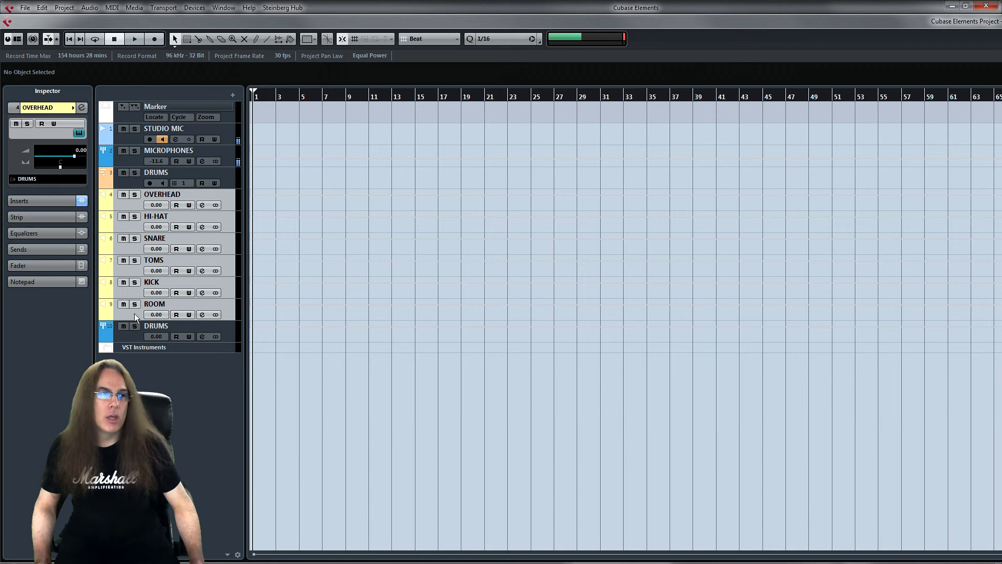
pyautogui.click(133, 333)
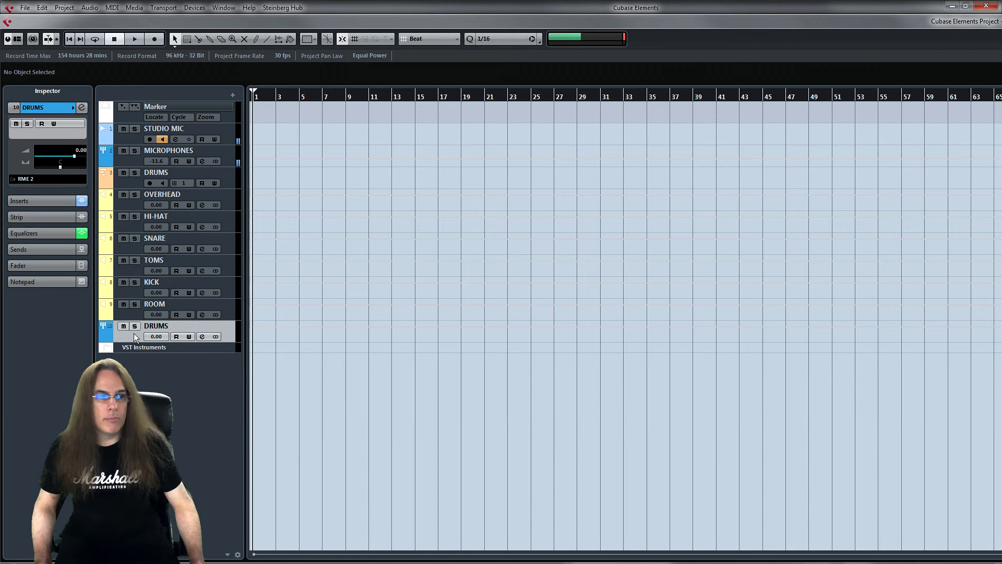